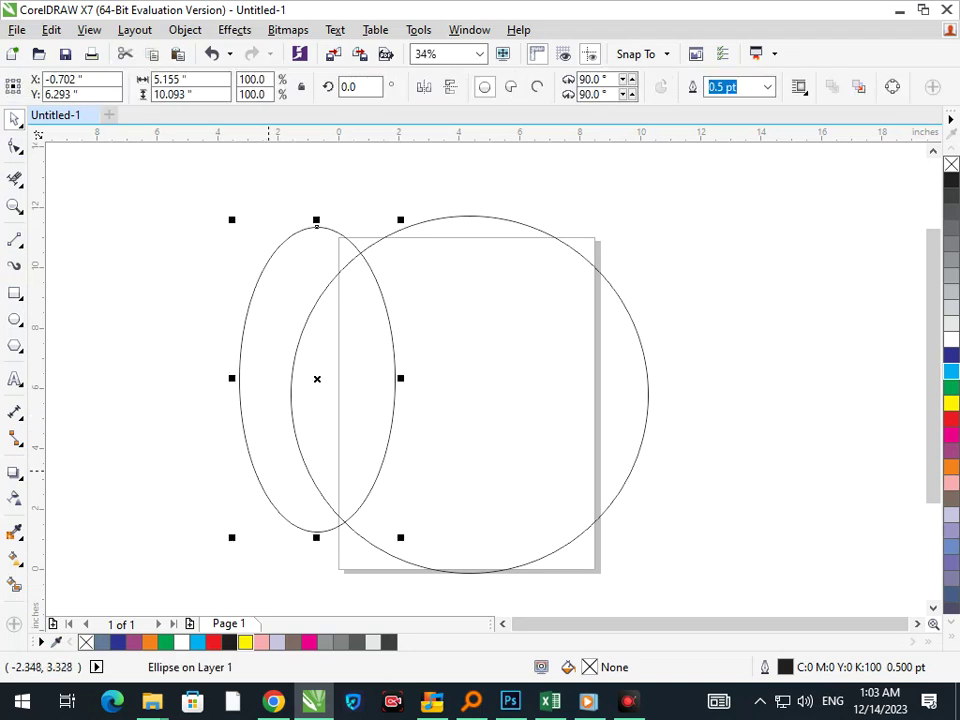
- Tilt the narrow ellipse to about 345.5° over the circle's left edge and add a copy slightly to its right
left_click_drag(229, 536, 172, 503)
left_click(185, 500)
mouse_move(250, 490)
left_mouse_down()
mouse_move(258, 512)
mouse_move(248, 513)
left_mouse_up()
left_click(248, 513)
left_click_drag(209, 558, 237, 568)
left_click(243, 515)
left_click_drag(252, 515, 266, 520)
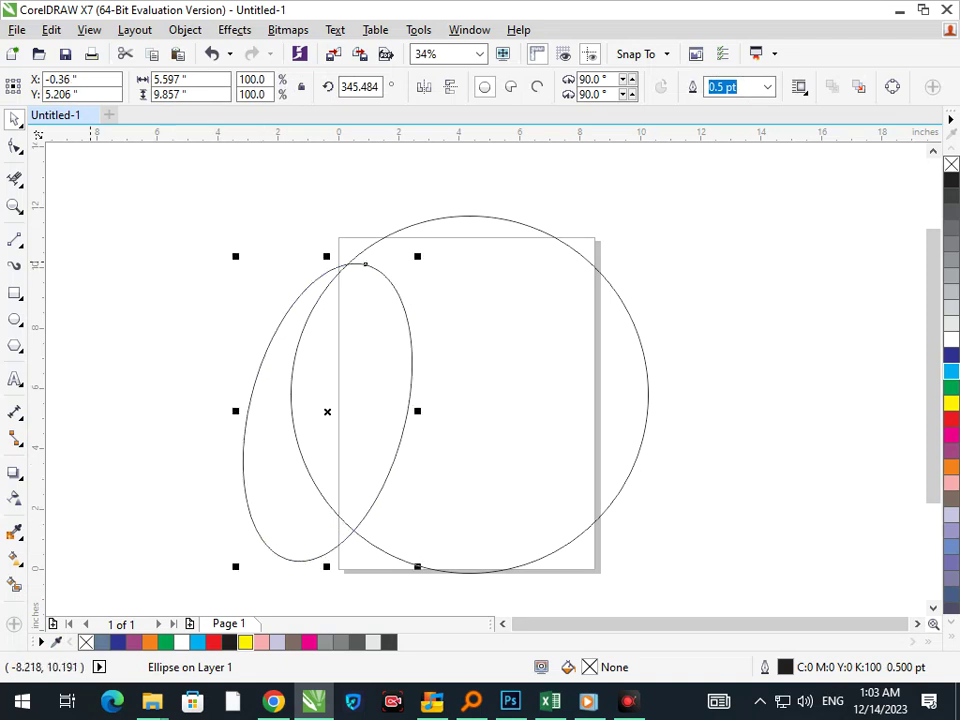
left_click_drag(270, 496, 285, 497)
key("Escape")
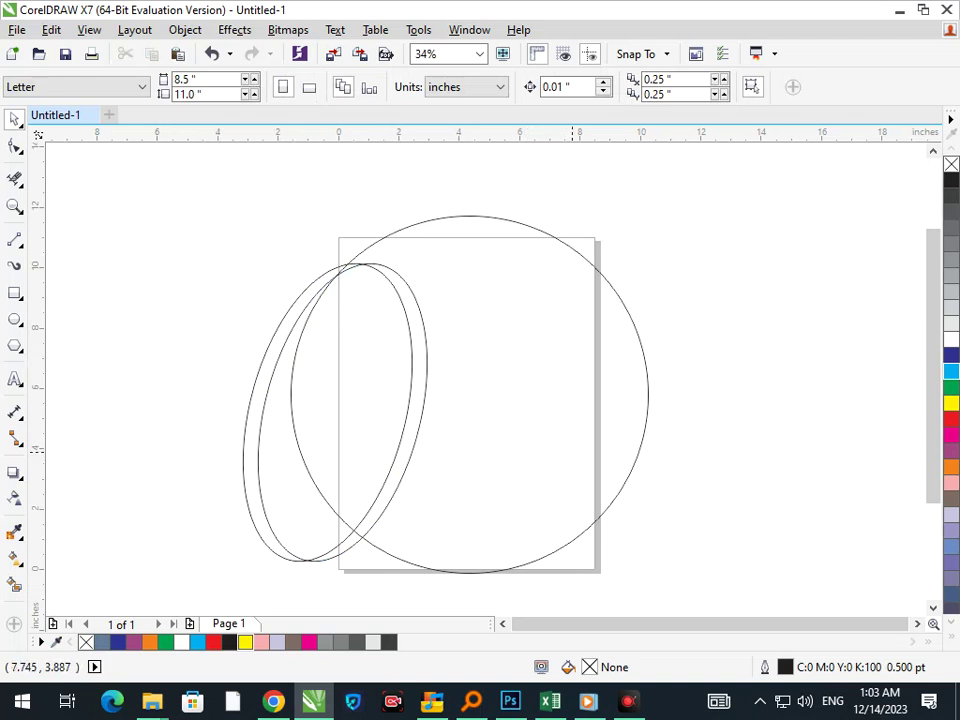
- Place a horizontally mirrored copy of the tilted ellipse over the circle's right edge and duplicate it slightly outward
left_click_drag(285, 517, 530, 510)
right_click(530, 510)
left_click(424, 87)
mouse_move(591, 505)
left_mouse_down()
mouse_move(604, 480)
mouse_move(585, 491)
left_mouse_up()
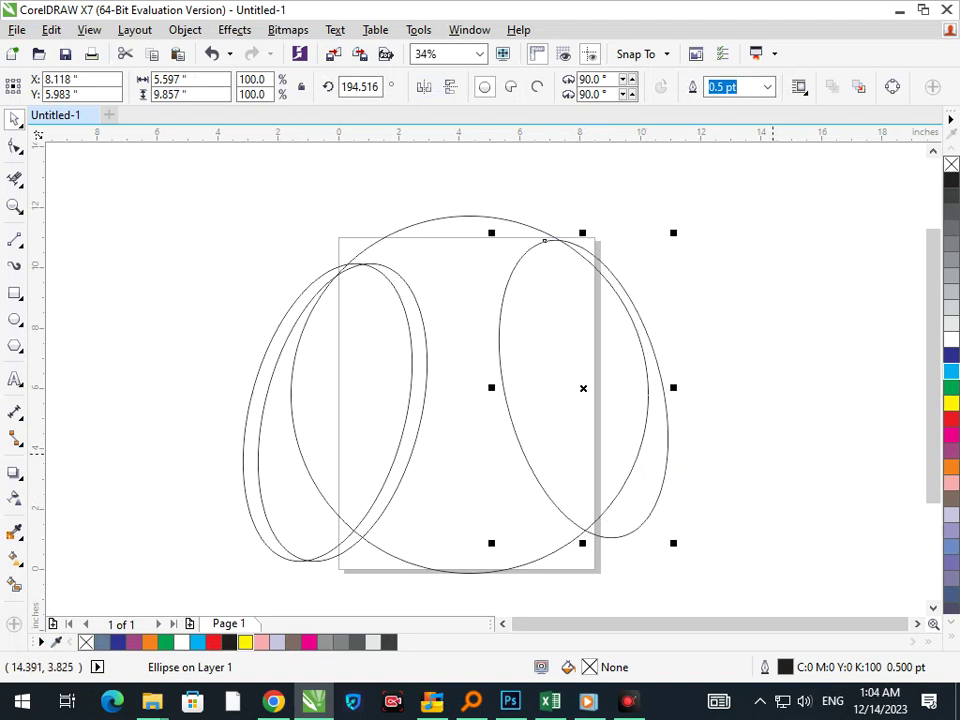
left_click(772, 450)
left_click_drag(663, 481, 677, 478)
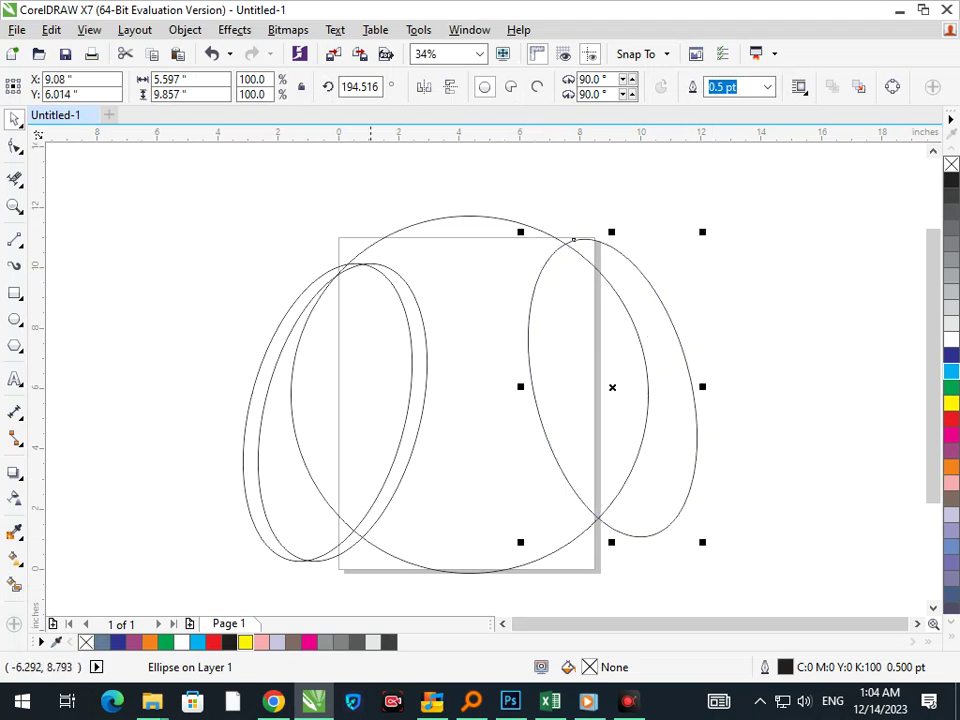
left_click_drag(628, 525, 646, 522)
left_click(752, 406)
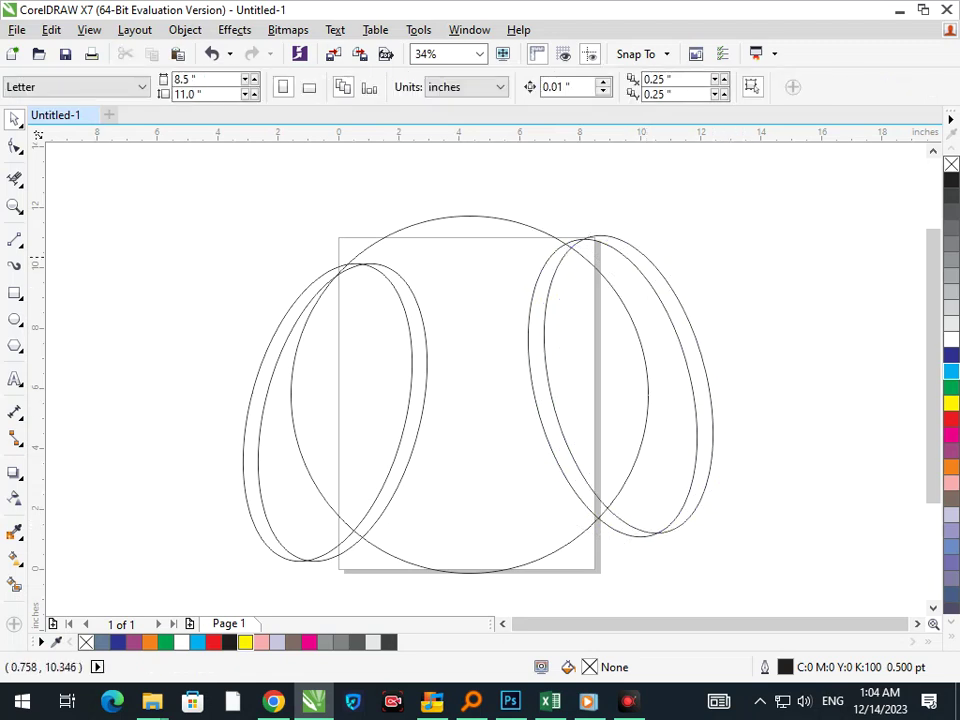
- Draw a diagonal line from above the left ellipses to the circle's centre and bend it into a gentle curve, about 5 by 5.4 inches
left_click(14, 240)
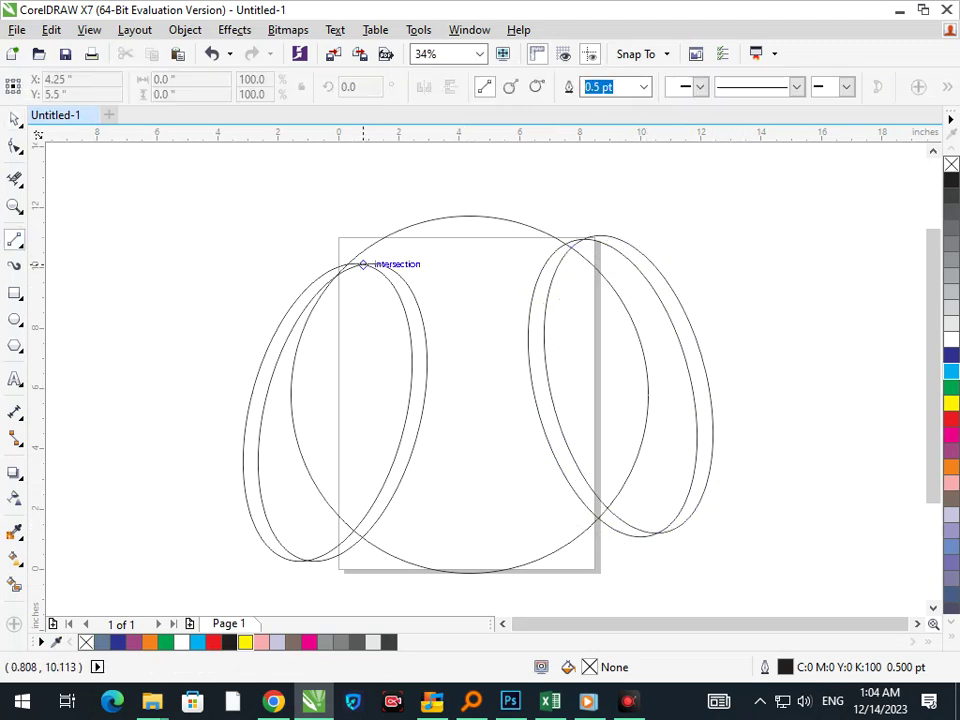
left_click_drag(330, 222, 481, 387)
left_click(14, 146)
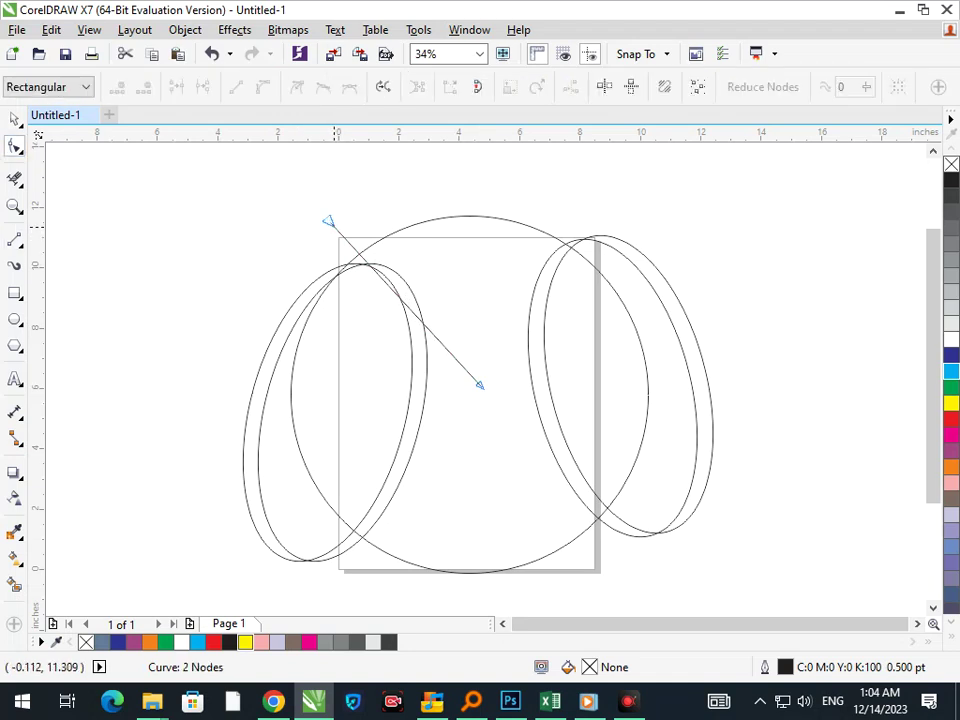
left_click(438, 341)
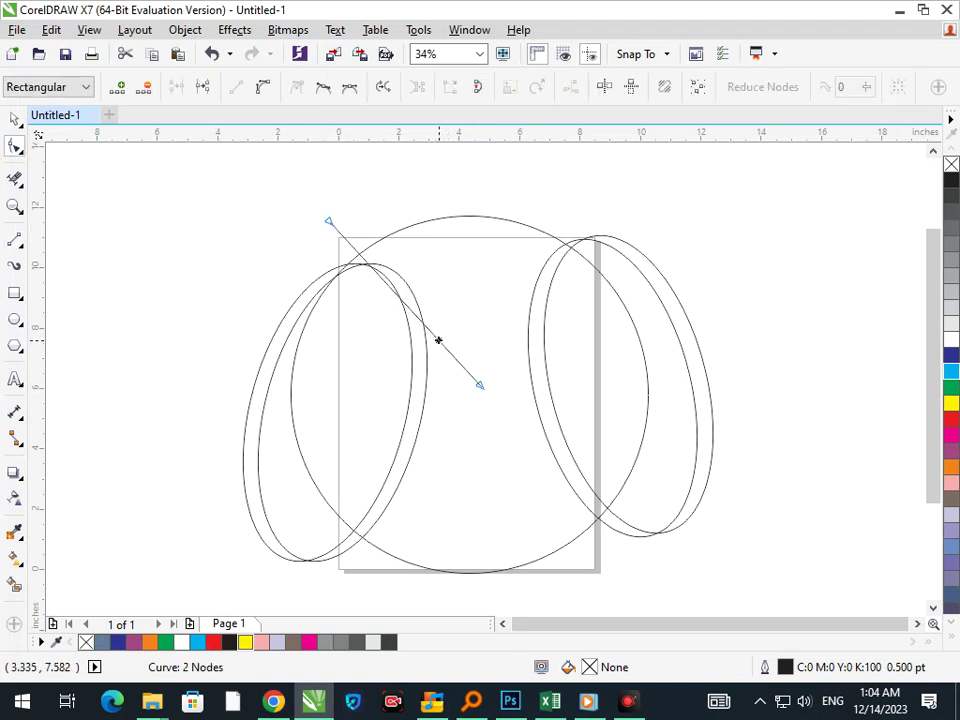
left_click(263, 87)
left_click_drag(380, 276, 415, 265)
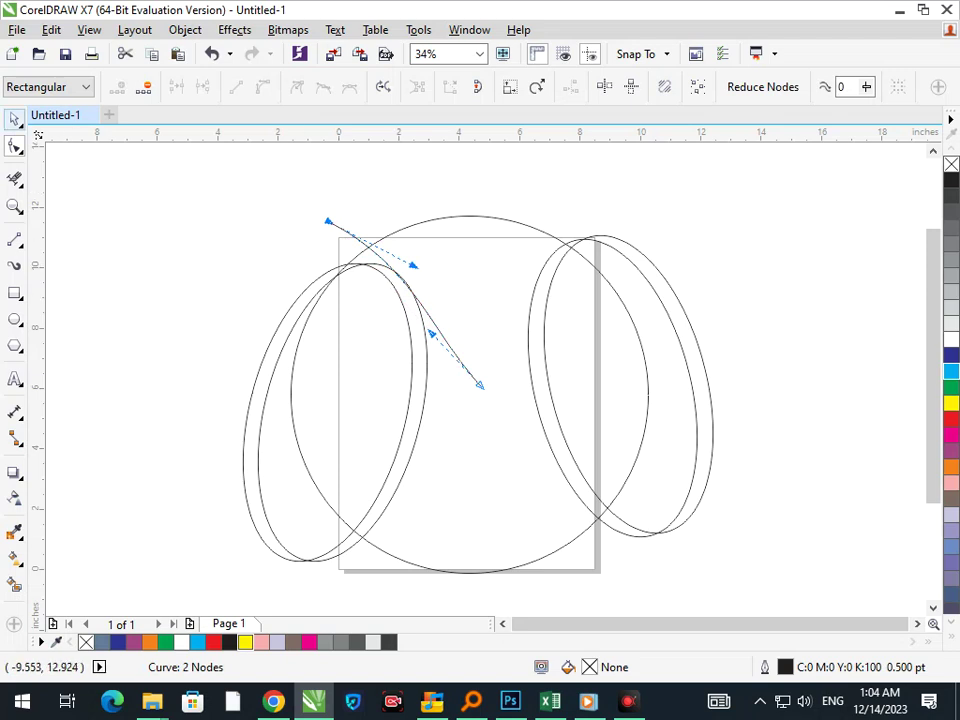
left_click(15, 119)
left_click(147, 303)
- Add a horizontally mirrored copy of the curve so that the two cross near the circle's centre
left_click(351, 235)
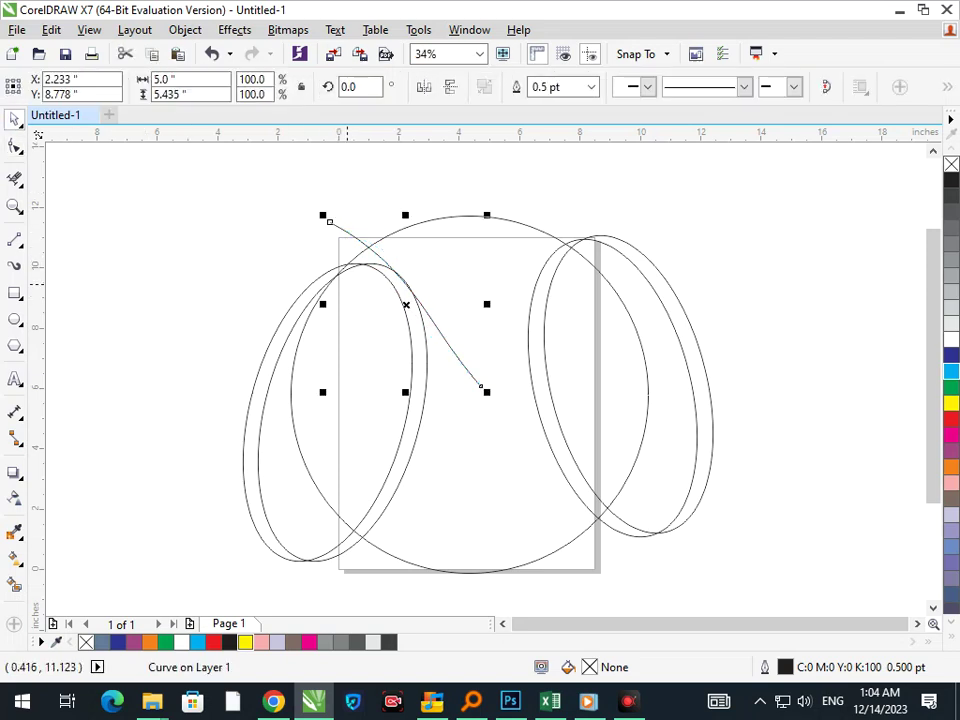
left_click_drag(323, 305, 531, 316)
left_click_drag(504, 356, 469, 356)
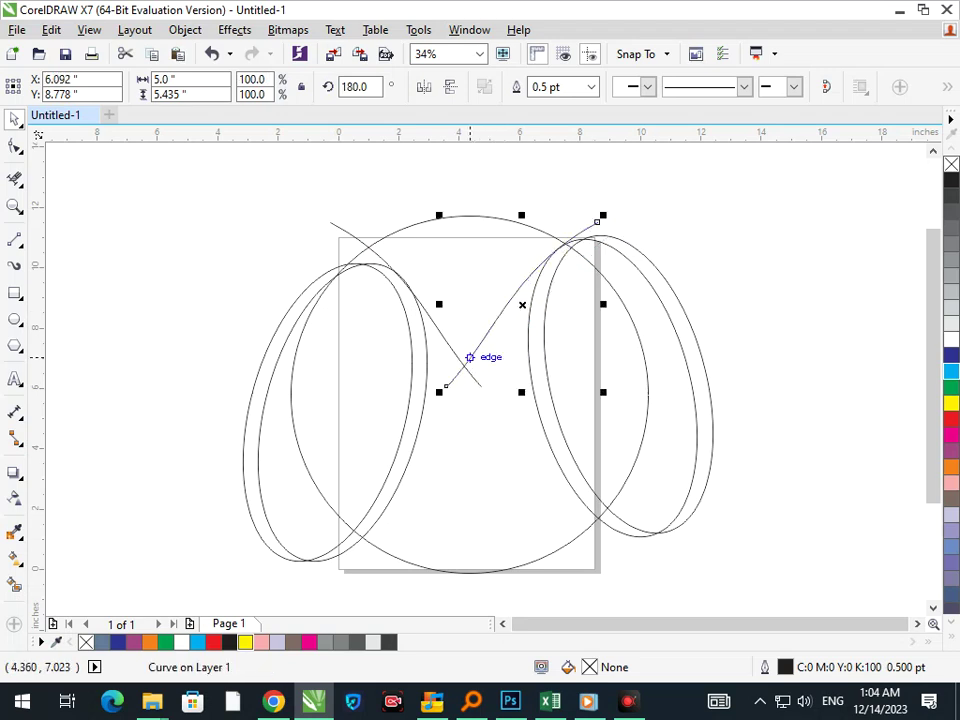
- Widen the crossing curves to about 10.68 inches overall, align them with the ellipse tops, and shift the right curve slightly left
left_click_drag(298, 167, 632, 439)
left_click_drag(603, 304, 625, 307)
mouse_move(463, 364)
left_mouse_down()
mouse_move(463, 345)
mouse_move(474, 354)
left_mouse_up()
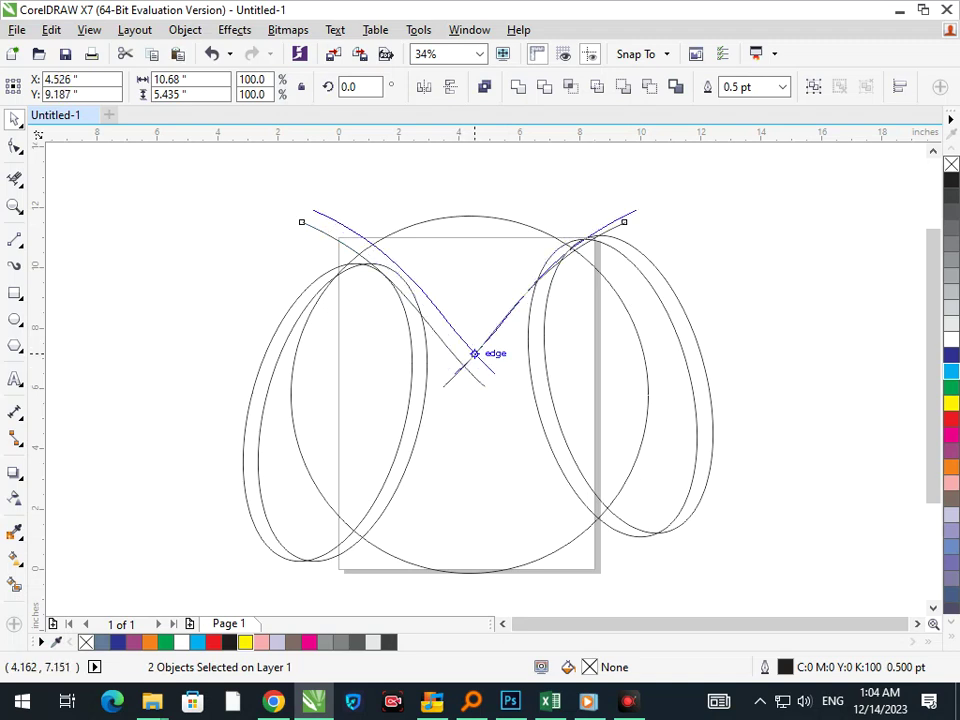
left_click_drag(474, 354, 470, 358)
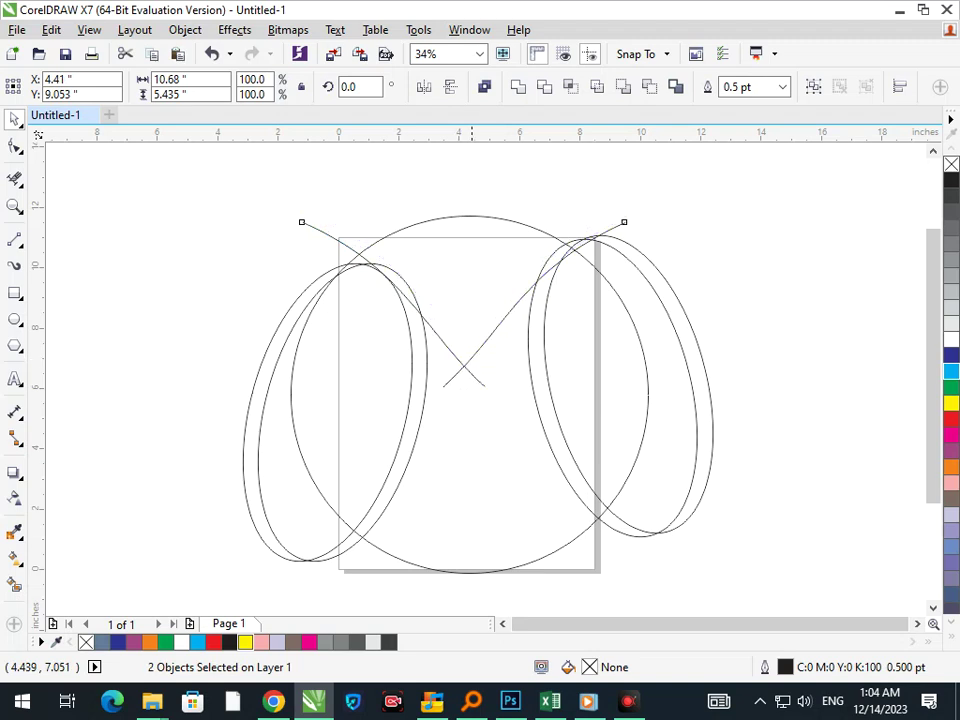
left_click(789, 309)
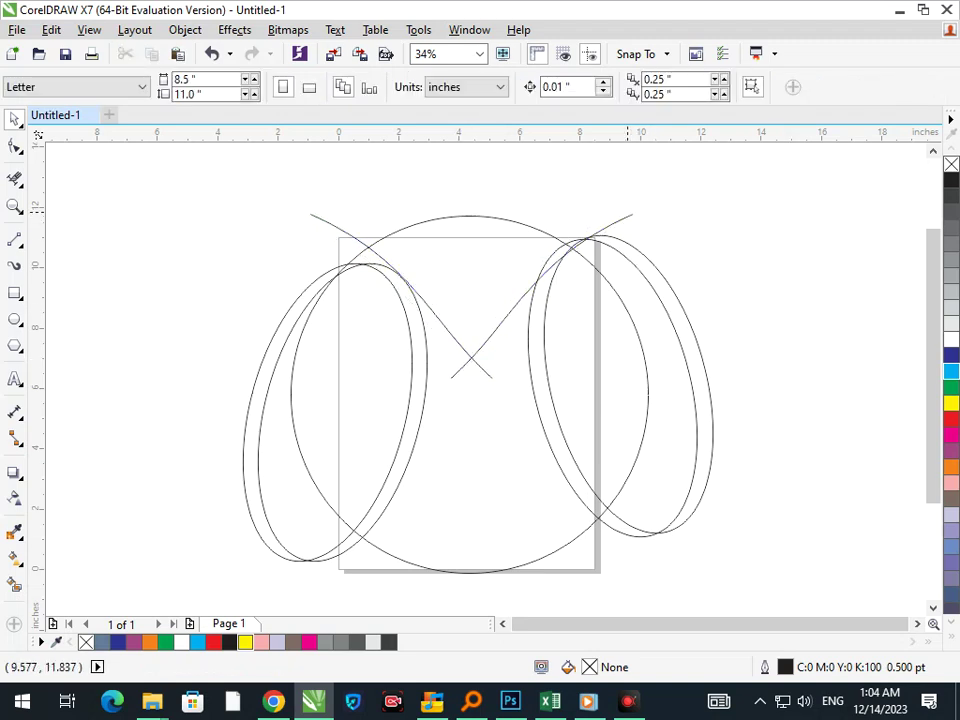
left_click_drag(627, 211, 620, 210)
left_click(727, 296)
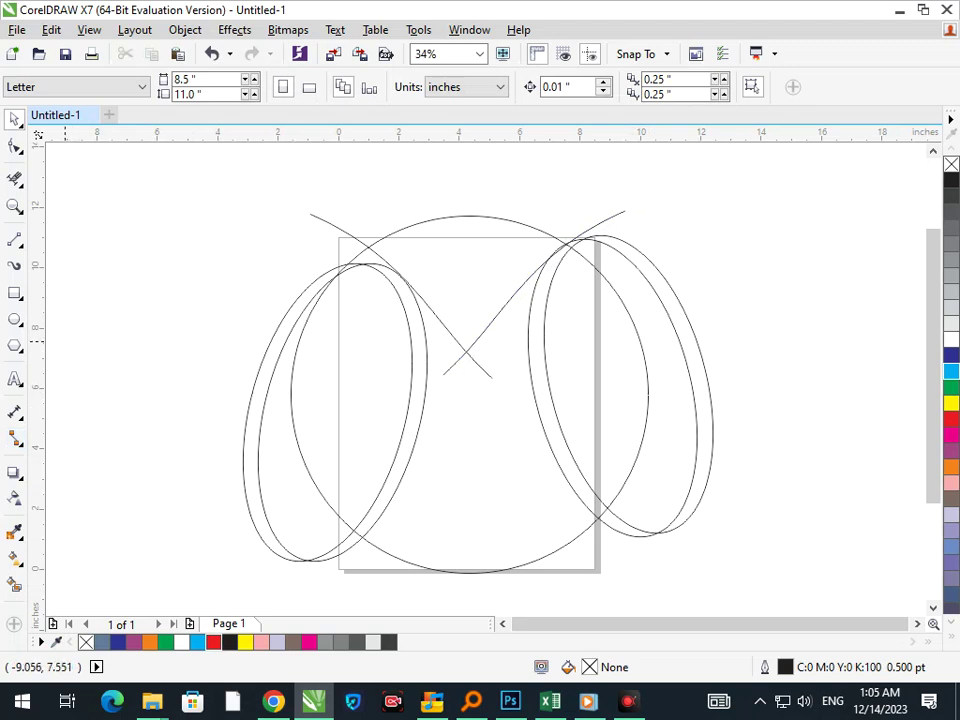
- Duplicate both diagonal curves slightly below and outward to form two parallel bands crossing at the circle's centre
left_click_drag(355, 239, 347, 247)
right_click(347, 247)
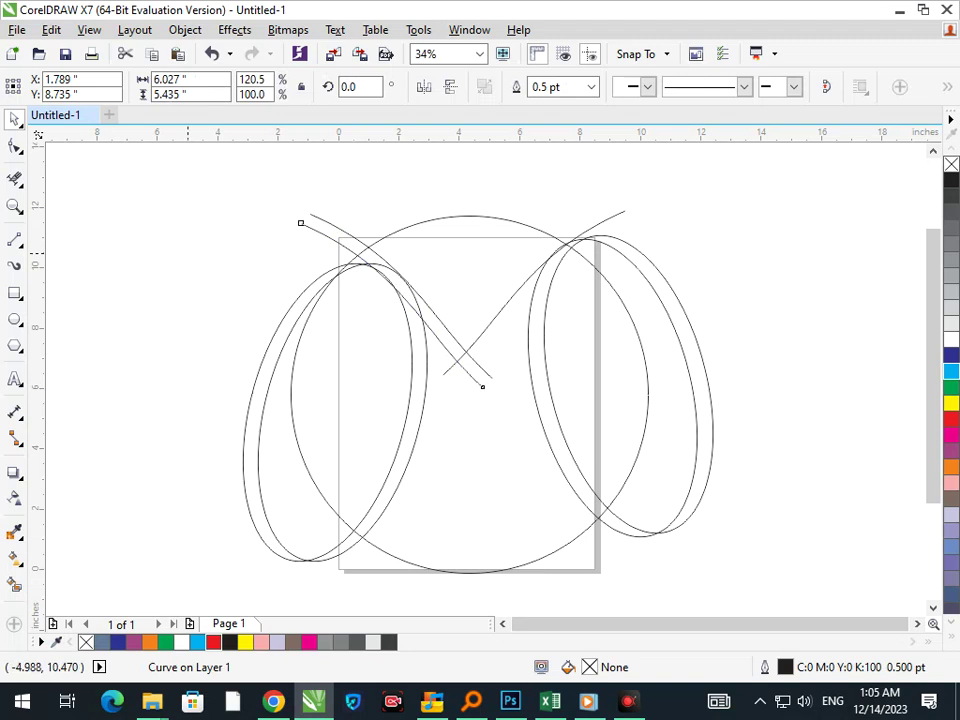
left_click(188, 253)
mouse_move(588, 229)
left_mouse_down()
mouse_move(602, 249)
mouse_move(599, 239)
left_mouse_up()
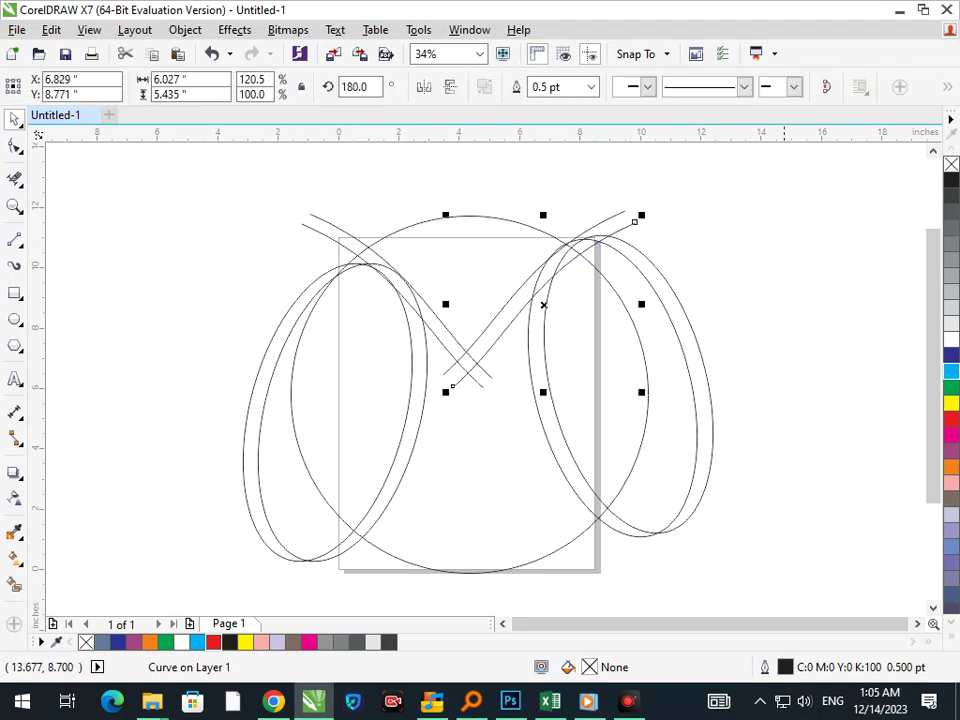
left_click(163, 560)
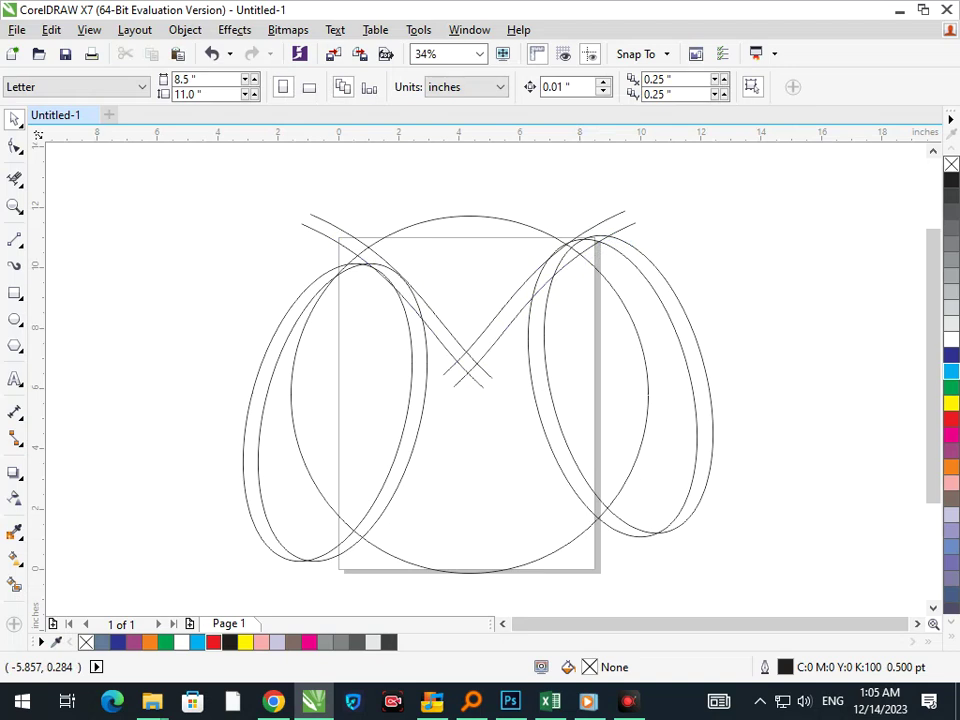
- Add the letter "k" in Arial, enlarge it to nearly the ellipses' height, and place it beside the left ellipses
left_click(15, 379)
left_click(102, 247)
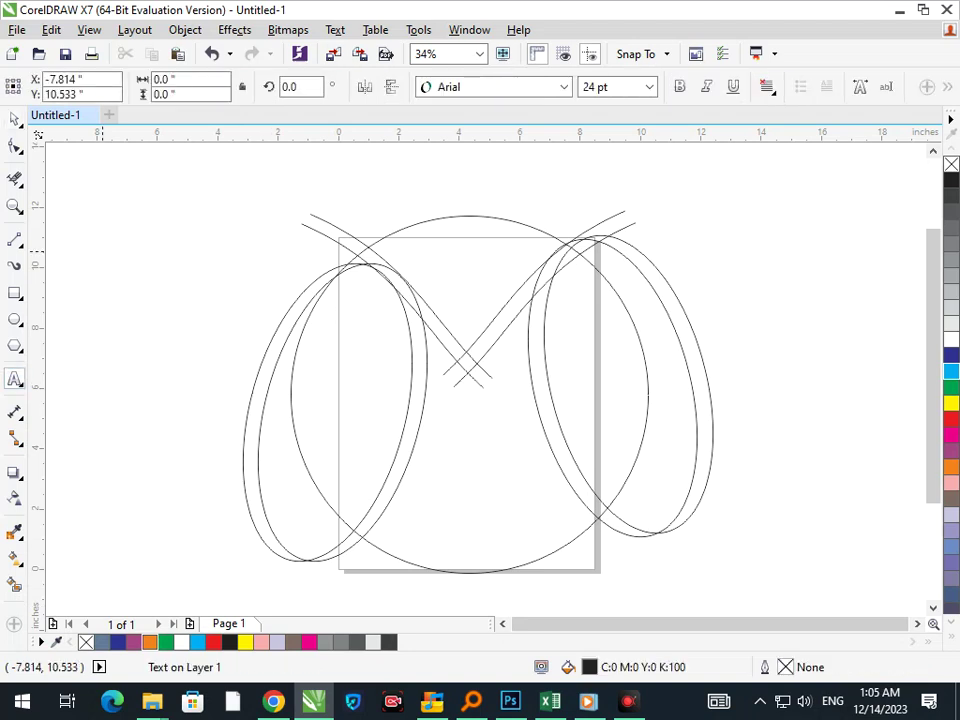
type("k")
left_click_drag(114, 257, 184, 374)
left_click(15, 120)
key("Escape")
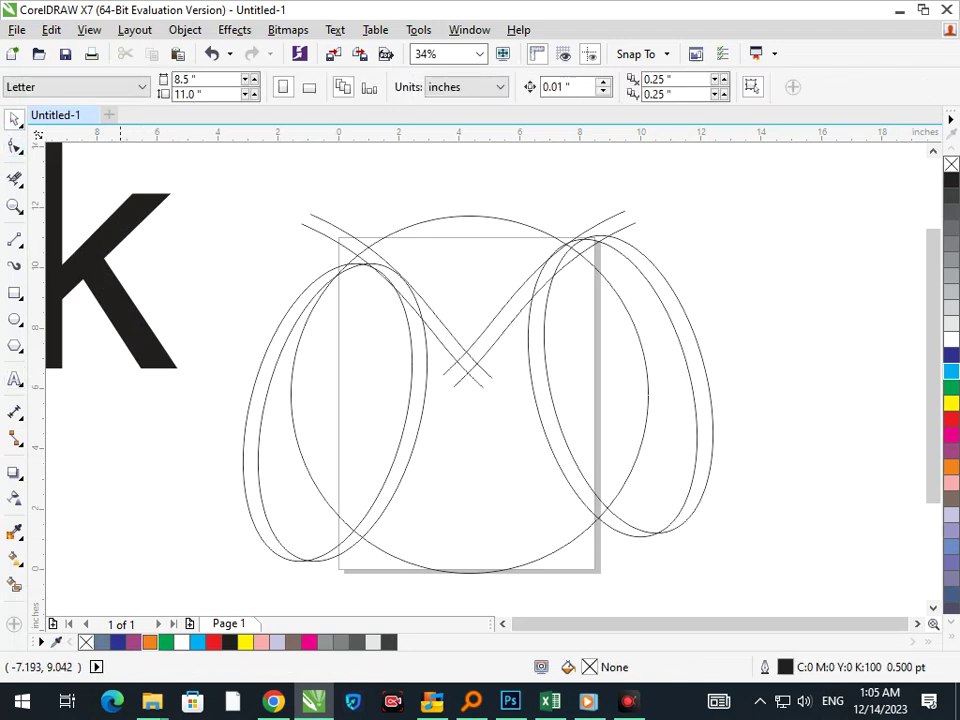
left_click_drag(120, 294, 216, 428)
- Draw a straight line extending the inner edge of the k's lower leg up to its stem
left_click(14, 240)
left_click(15, 240)
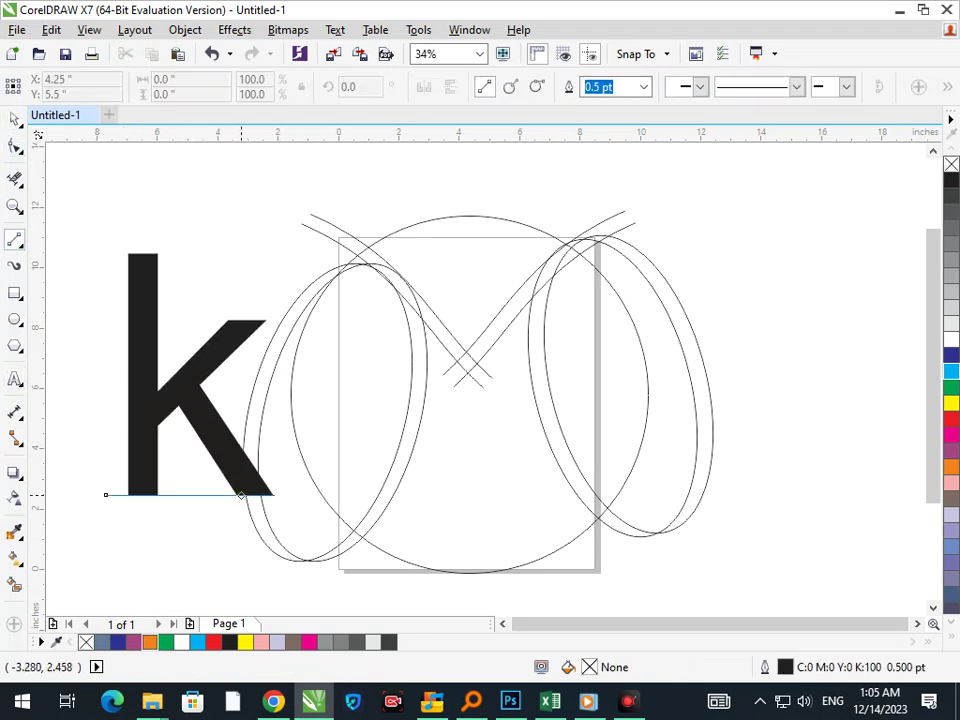
left_click_drag(238, 494, 114, 303)
key("ctrl+z")
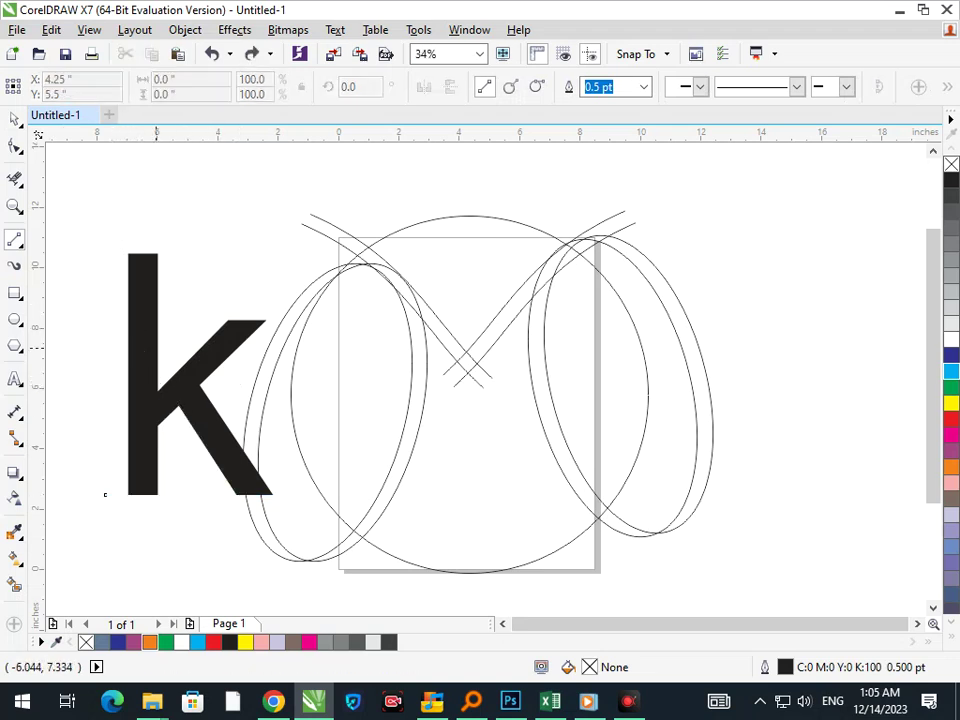
scroll(185, 369, "up", 4)
left_click_drag(313, 413, 206, 242)
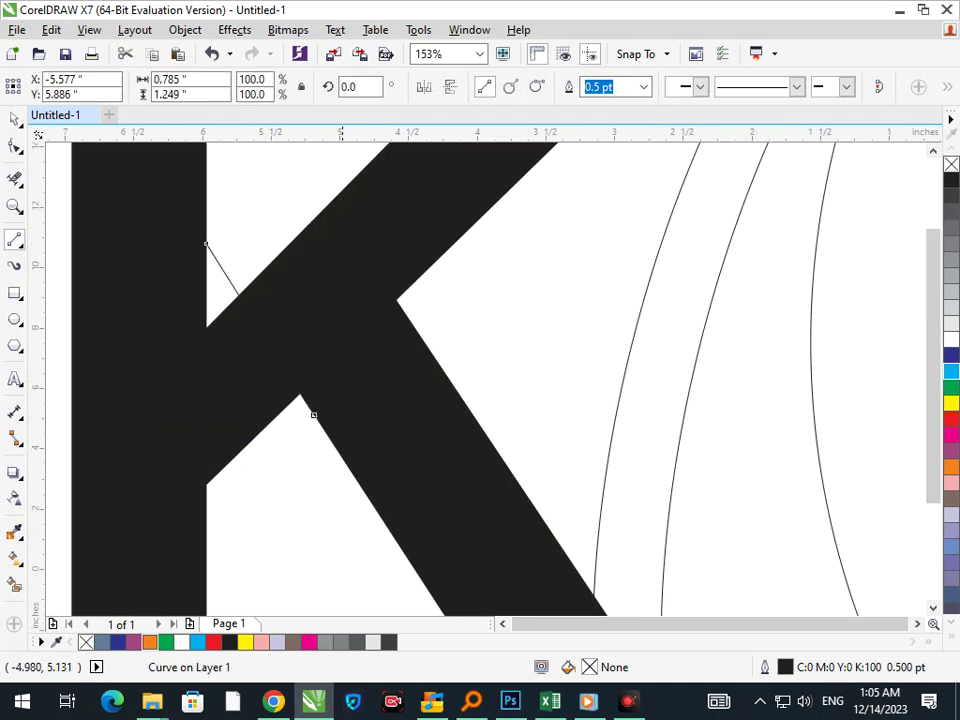
- Smart-fill the k's diagonal arms up to the dividing line as a separate blue-grey shape without outline
scroll(142, 409, "down", 4)
left_click(15, 585)
left_click(237, 455)
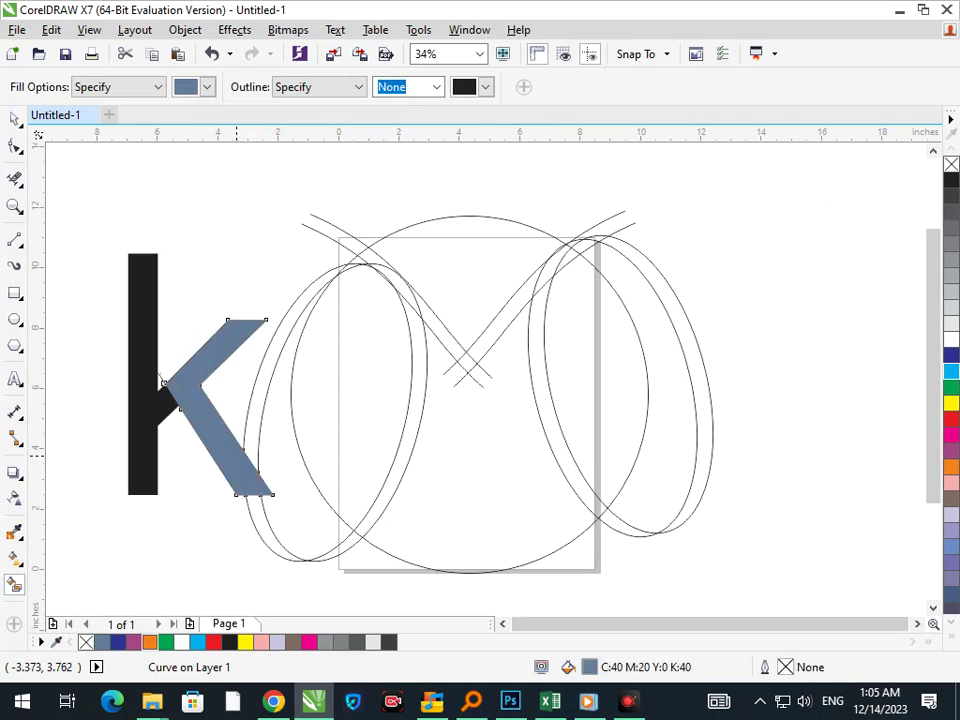
- Move the blue-grey chevron into the right ellipses and shrink it to about 3.34 by 3.81 inches
left_click(15, 119)
left_click(188, 185)
left_click_drag(198, 409, 591, 386)
left_click_drag(611, 481, 609, 442)
key("ctrl+z")
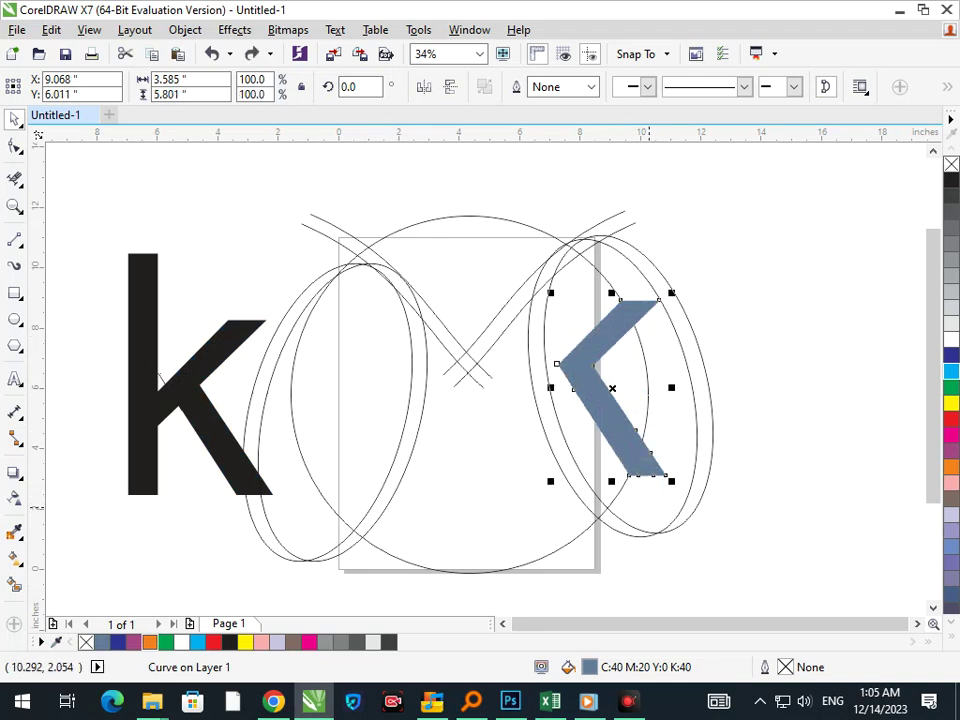
left_click_drag(611, 481, 603, 414)
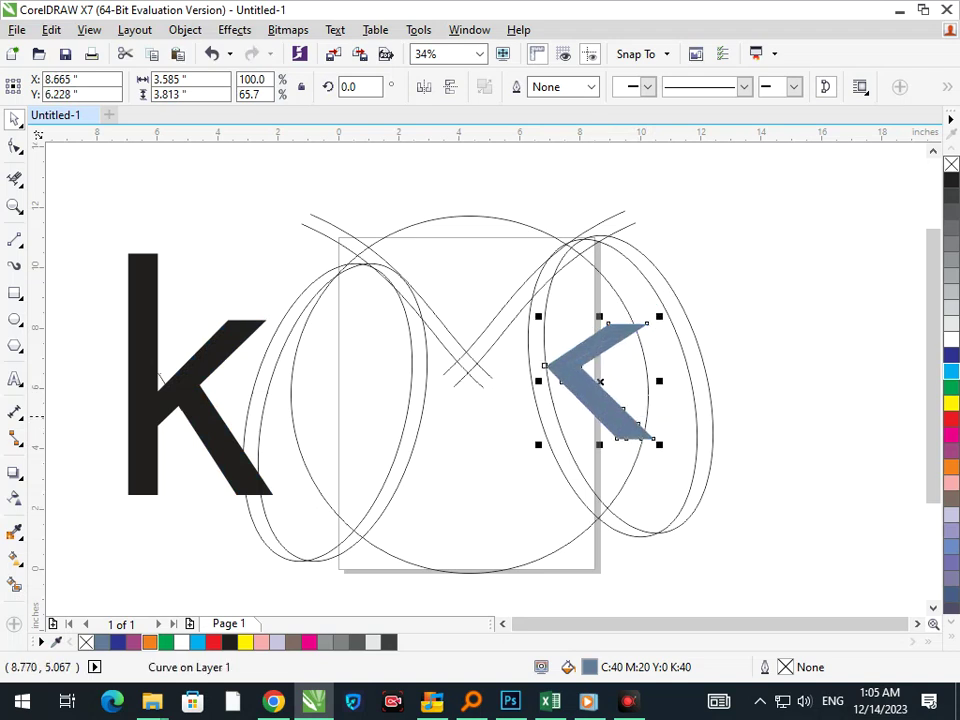
left_click_drag(538, 381, 553, 403)
left_click(725, 445)
left_click_drag(628, 439, 624, 438)
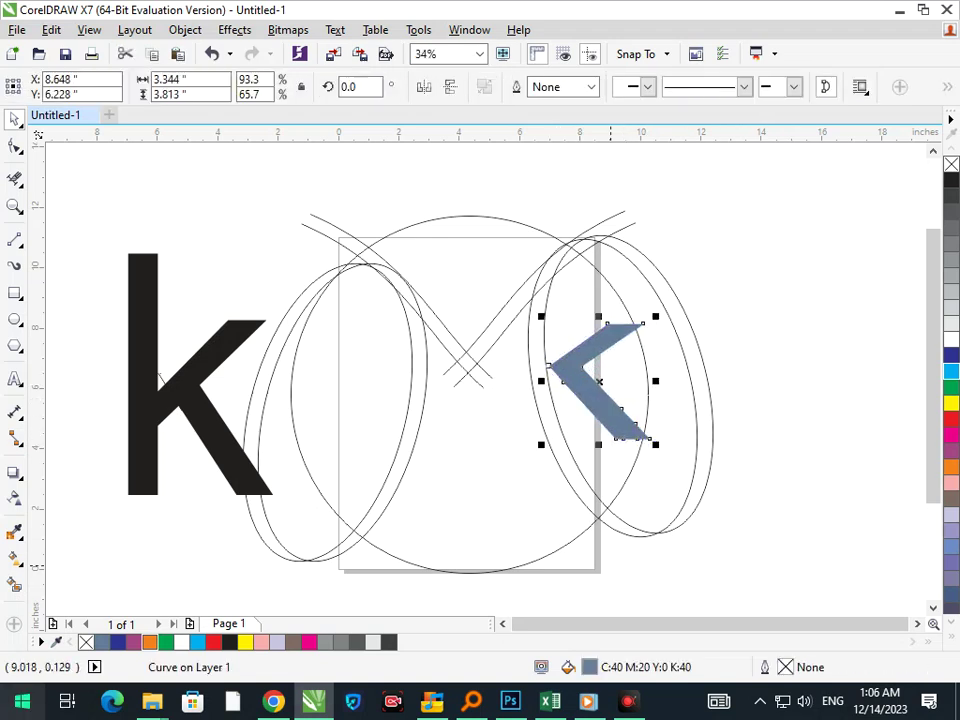
left_click(864, 411)
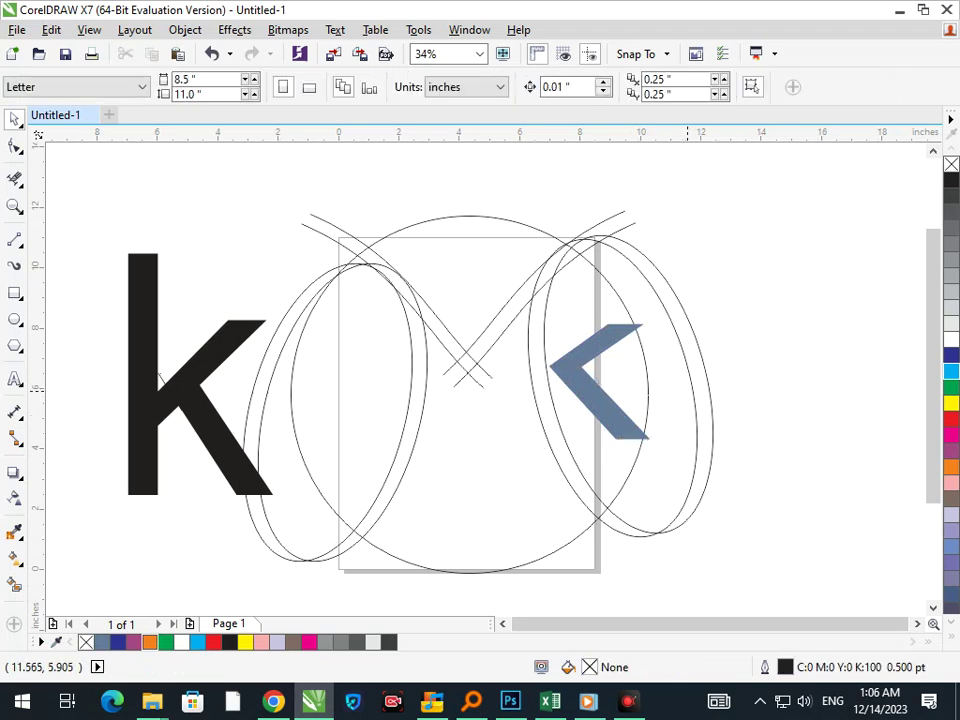
- Delete the black letter k
left_click_drag(209, 434, 161, 437)
key("Delete")
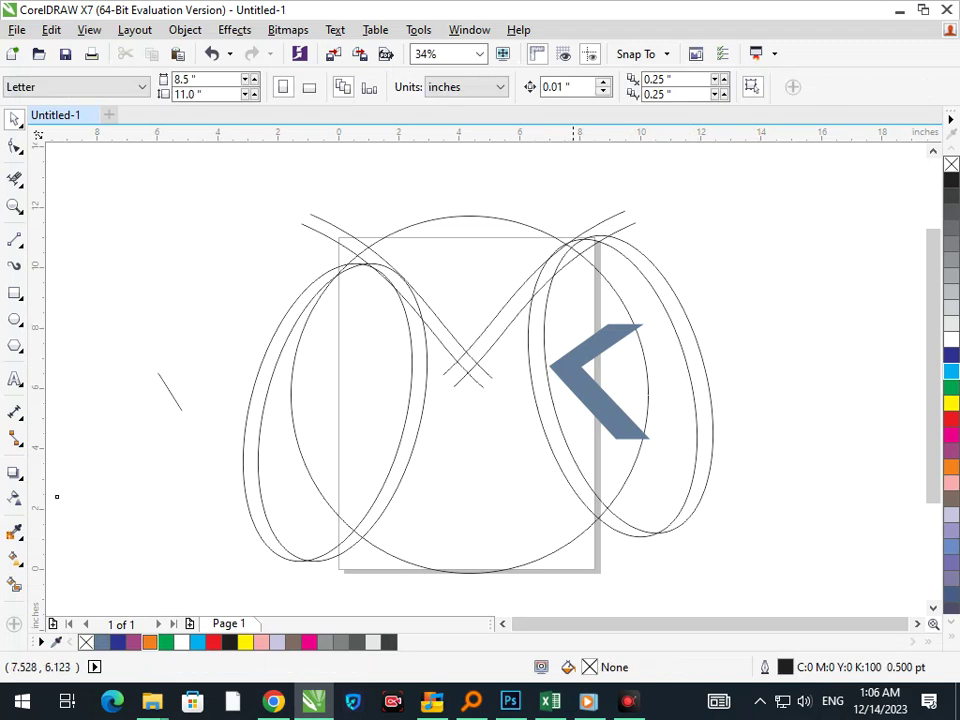
- Add a concentric copy of the large circle, enlarged to about 12.45 inches across
left_click(515, 569)
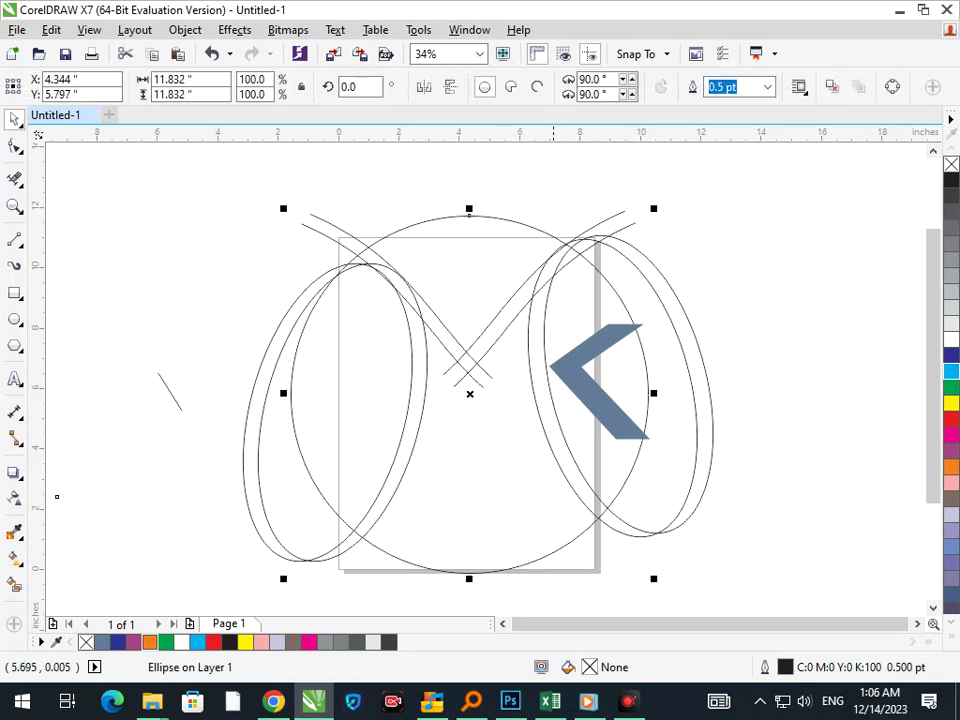
left_click_drag(654, 576, 658, 584)
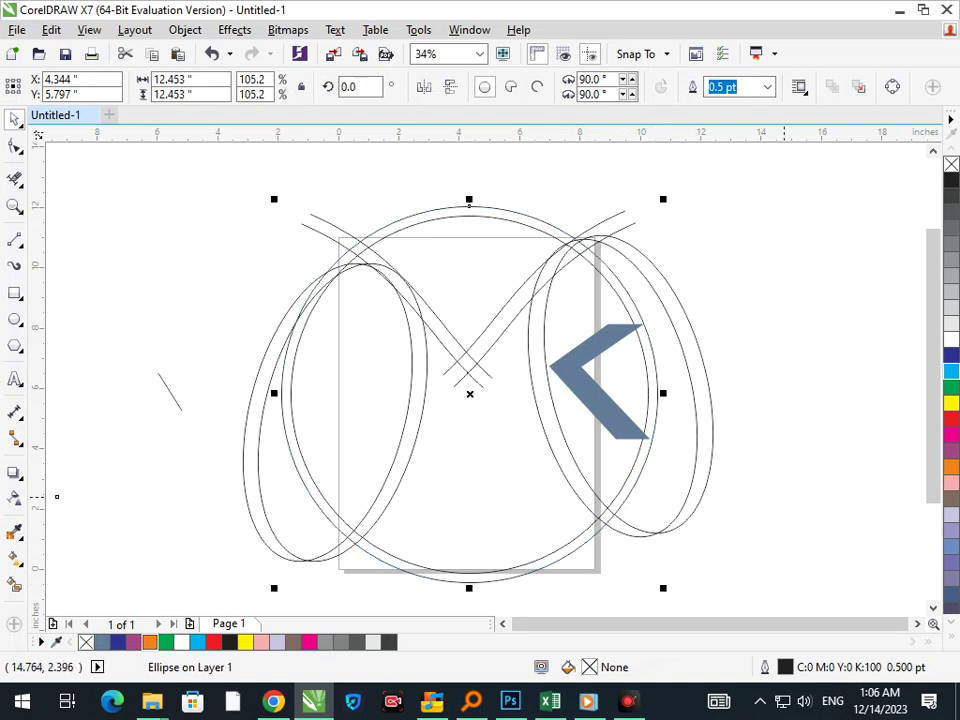
left_click(781, 491)
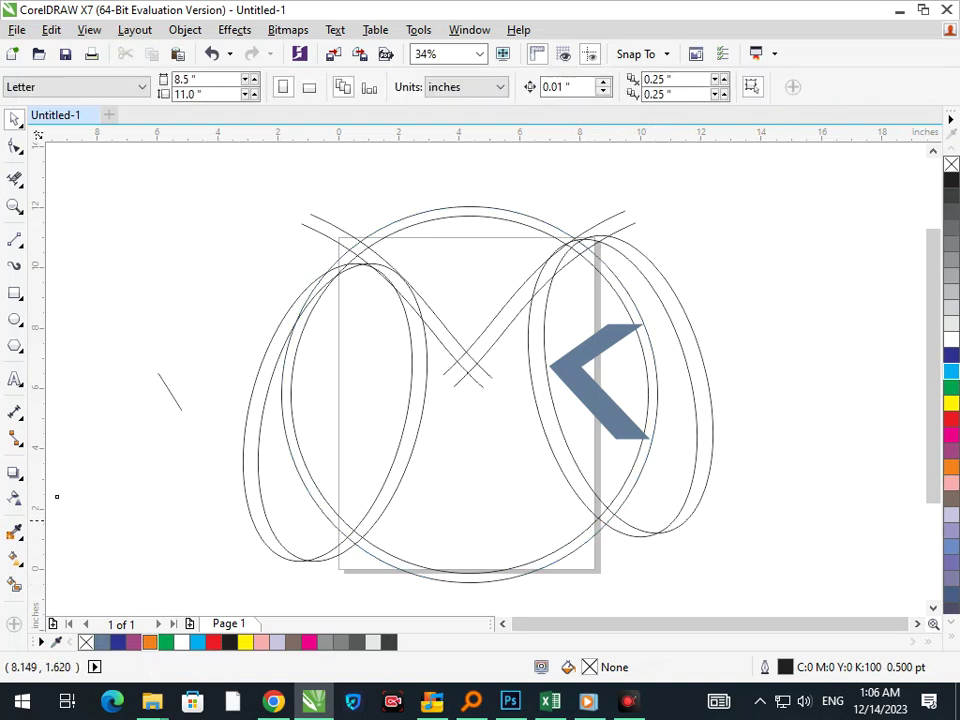
- Enlarge the inner circle about its centre to about 13.39 inches across so that it surrounds the other circle
left_click(579, 529)
left_click_drag(646, 579, 669, 592)
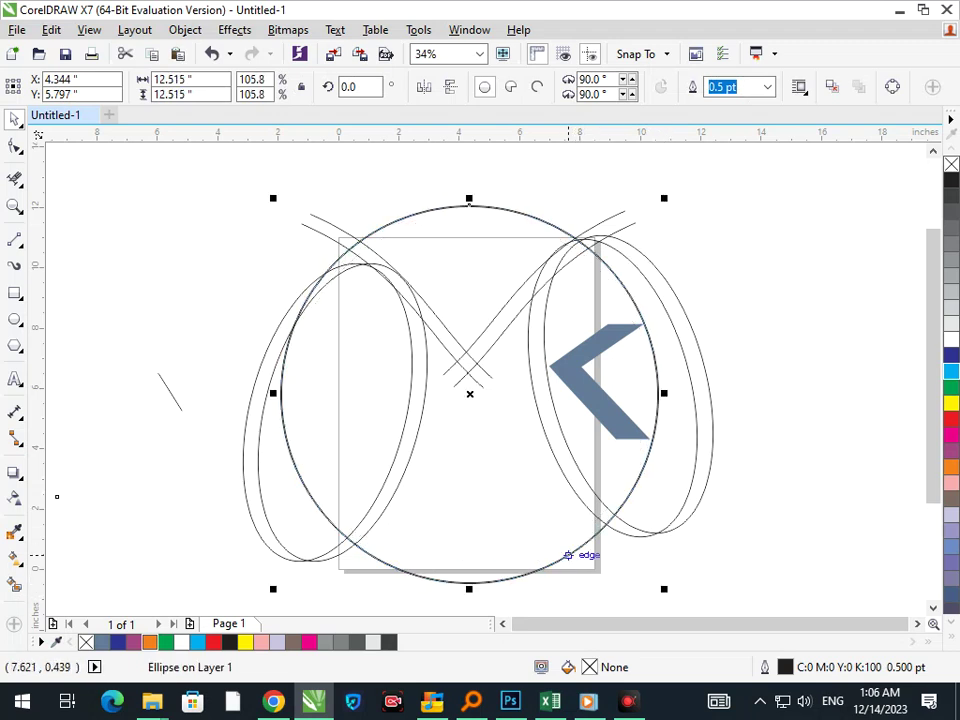
left_click_drag(568, 555, 554, 531)
key("ctrl+z")
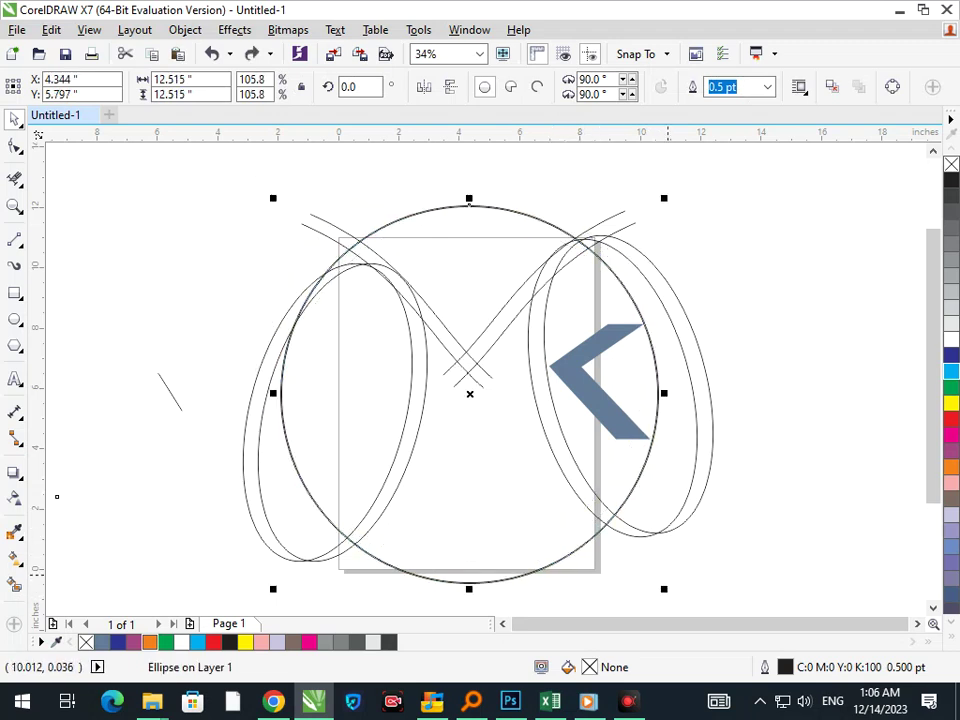
left_click_drag(665, 587, 677, 603)
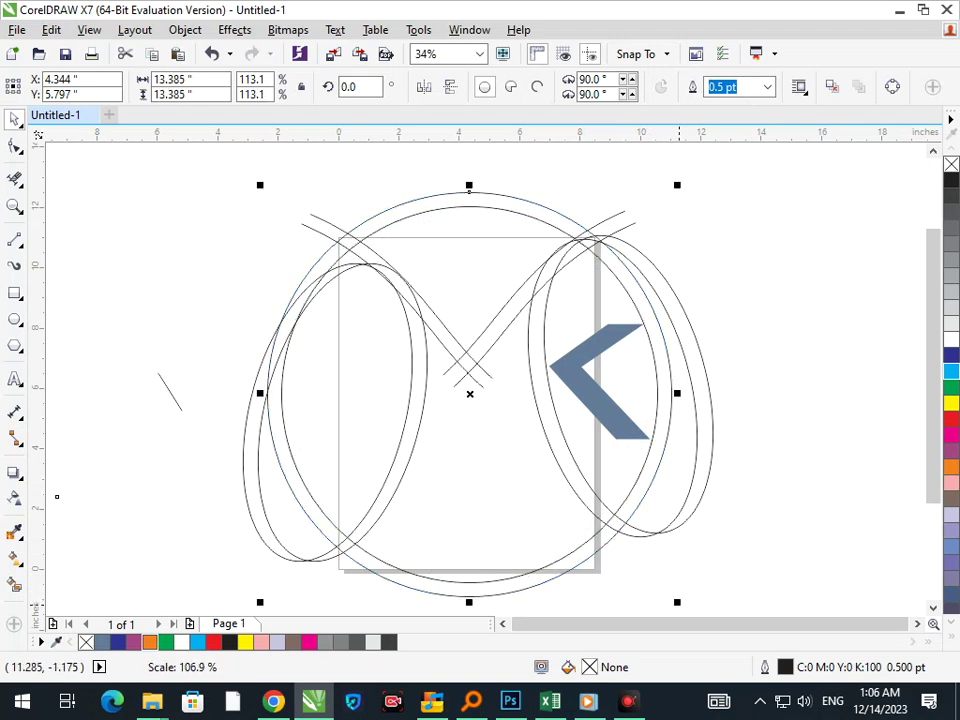
- Smart Fill the bands between the crossing curves and inner ellipse edges in blue-grey to form the M's V and legs
left_click(831, 385)
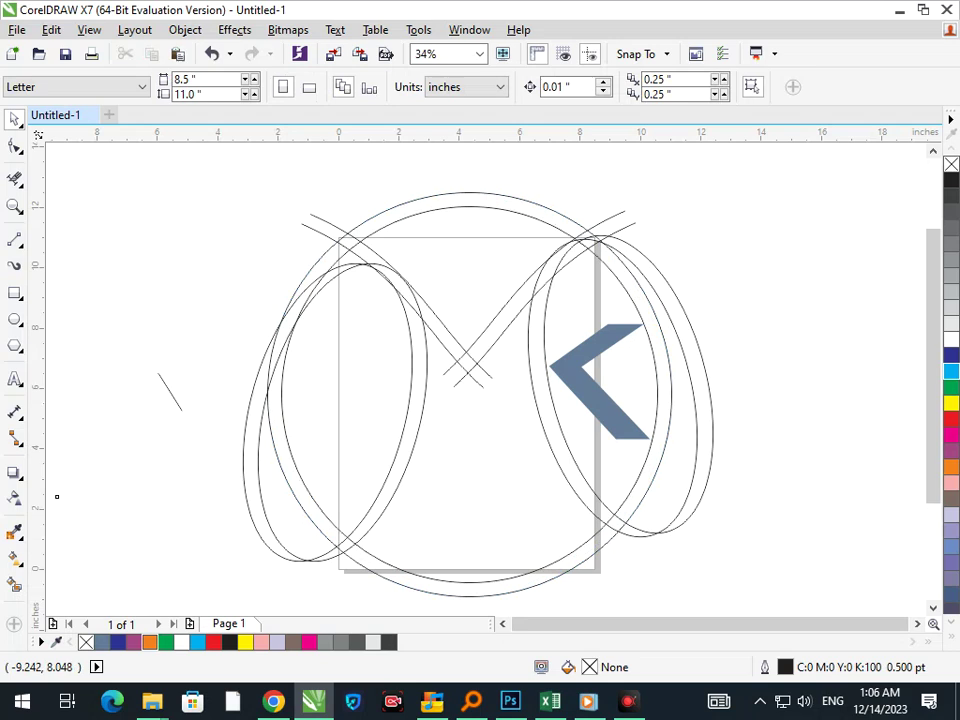
left_click(15, 584)
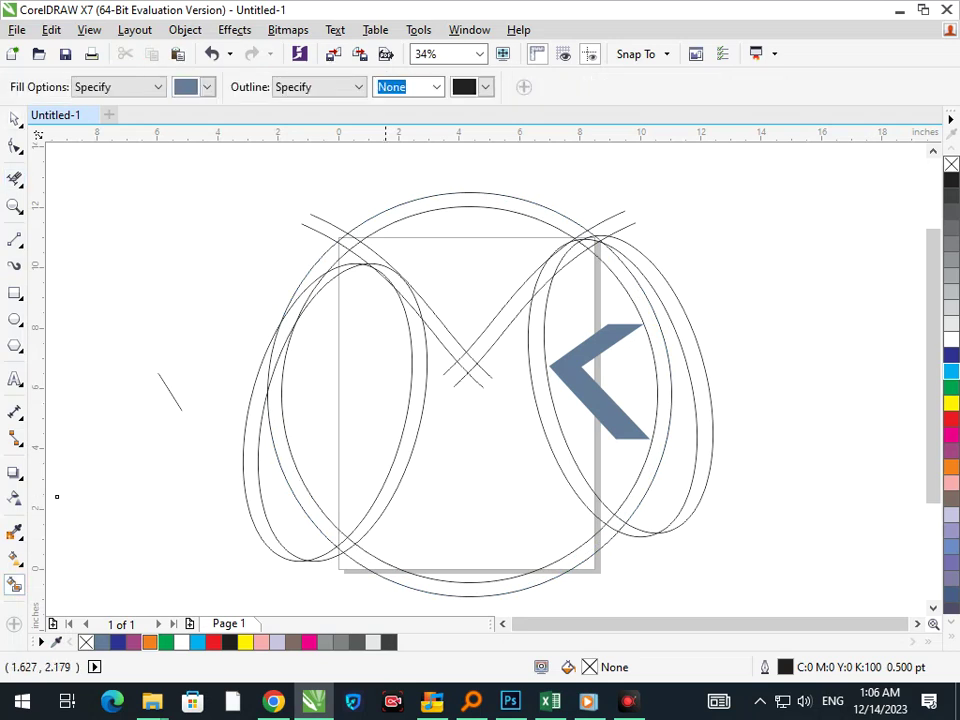
left_click(396, 476)
left_click(441, 335)
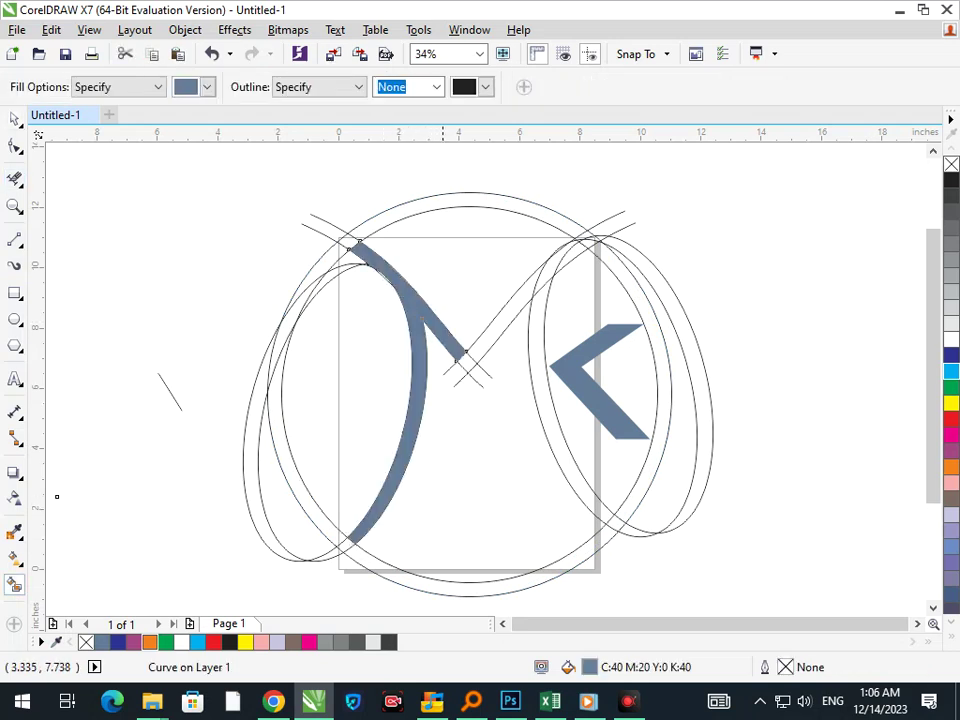
left_click(474, 337)
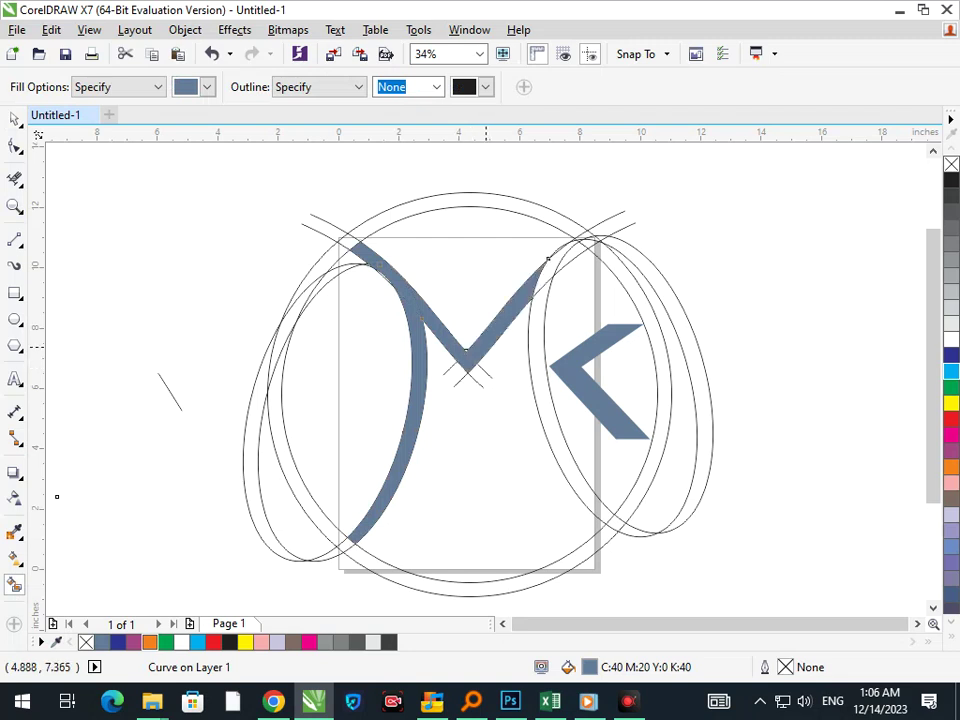
left_click(570, 252)
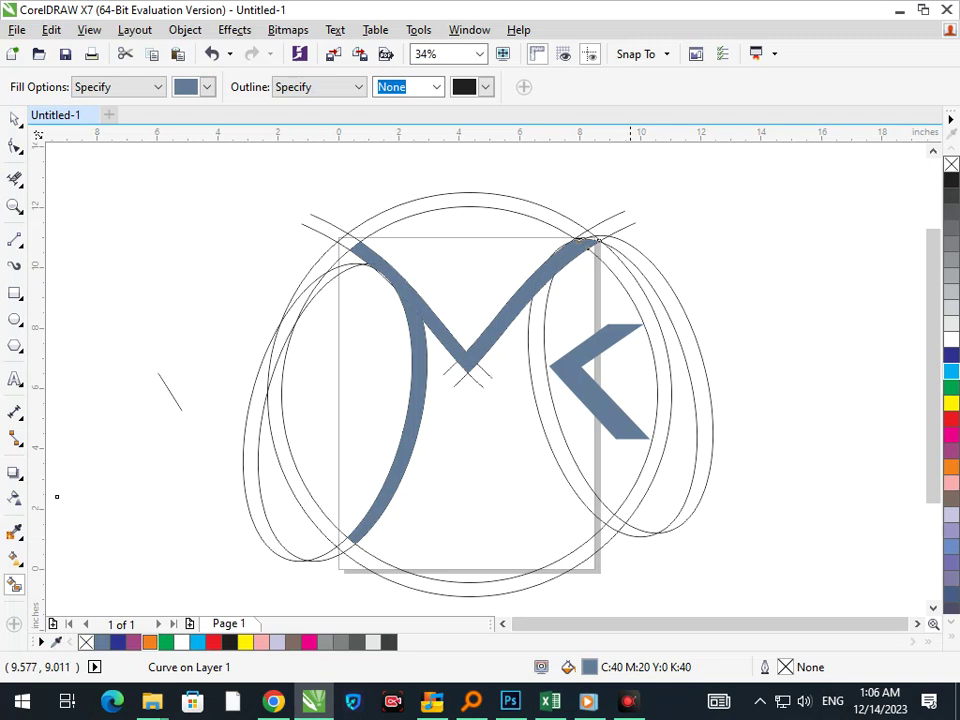
left_click(539, 404)
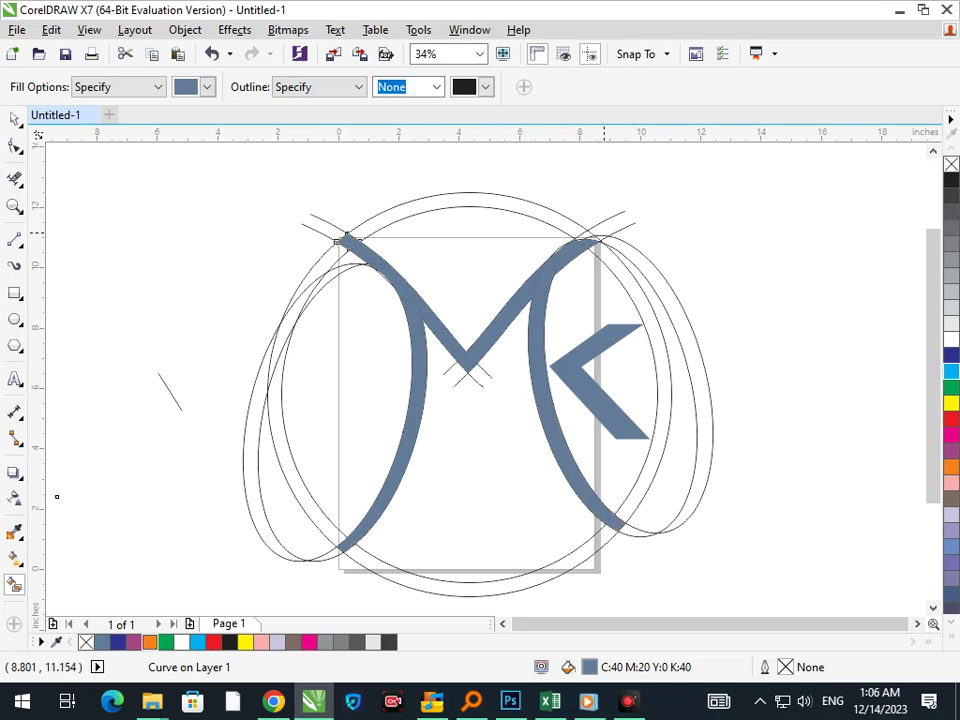
- Smart Fill the small unfilled gaps at the M's upper right tip in the same blue-grey
key("F2")
left_click_drag(551, 219, 615, 255)
left_click(435, 408)
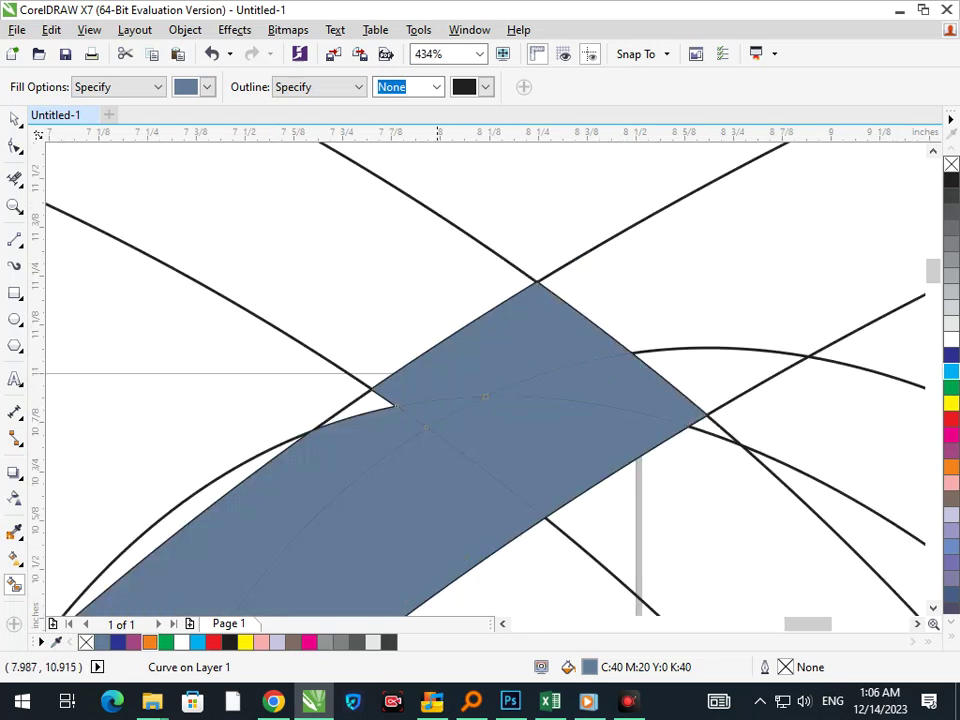
key("F3")
key("F2")
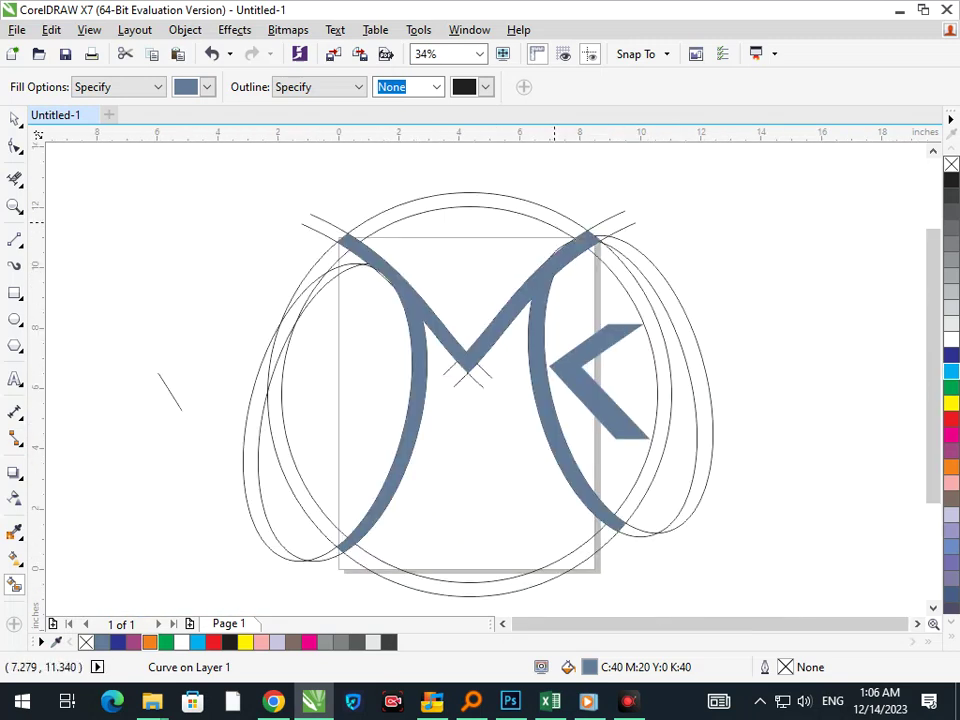
left_click_drag(555, 222, 596, 300)
left_click(502, 283)
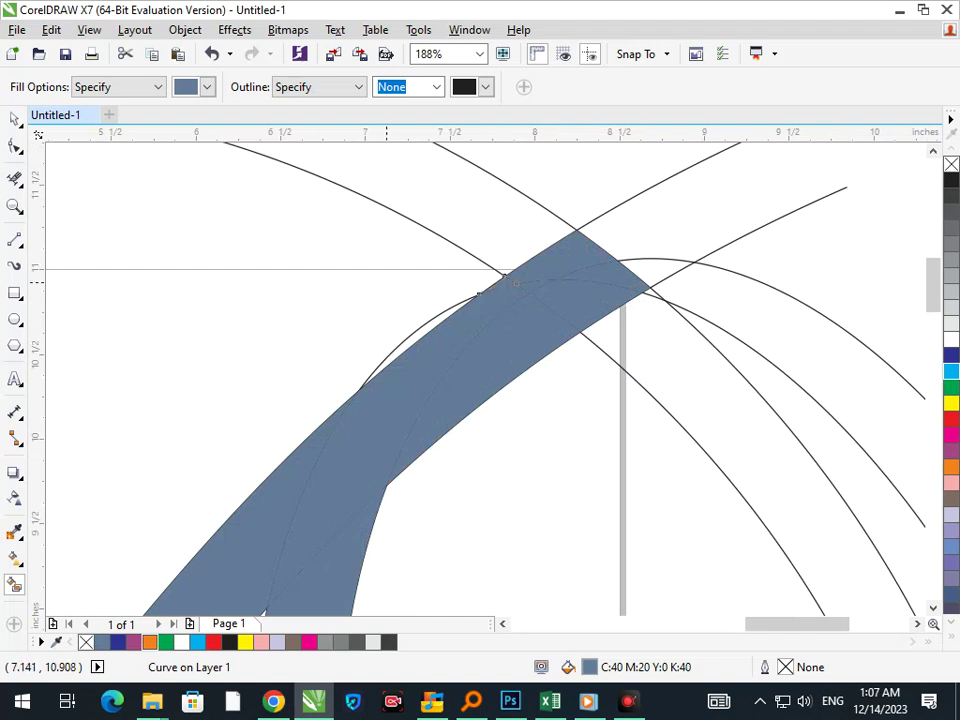
- Smart Fill the thin sliver beneath the M's left shoulder in blue-grey
scroll(433, 318, "down", 3)
scroll(414, 293, "up", 4)
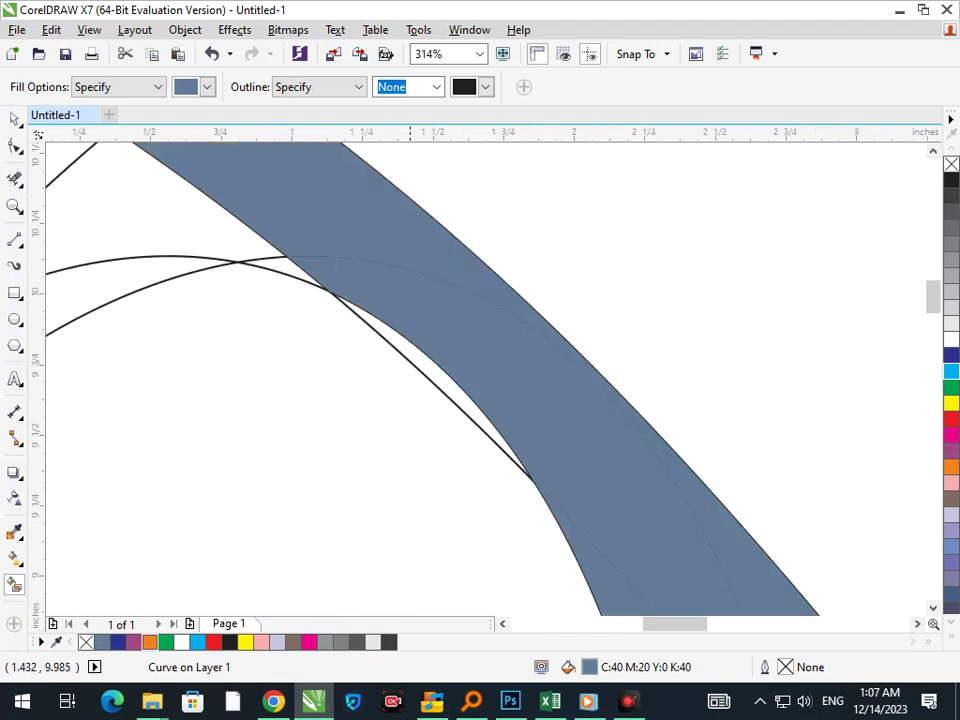
left_click(407, 355)
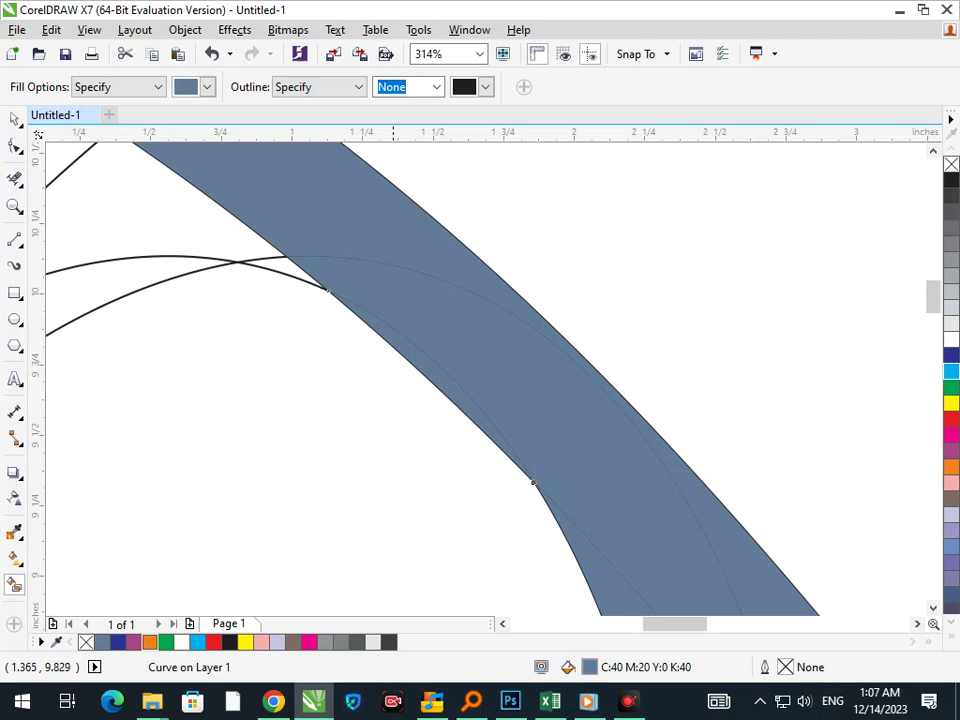
scroll(393, 340, "down", 4)
- Delete the four tilted construction ellipses around the M
left_click(15, 118)
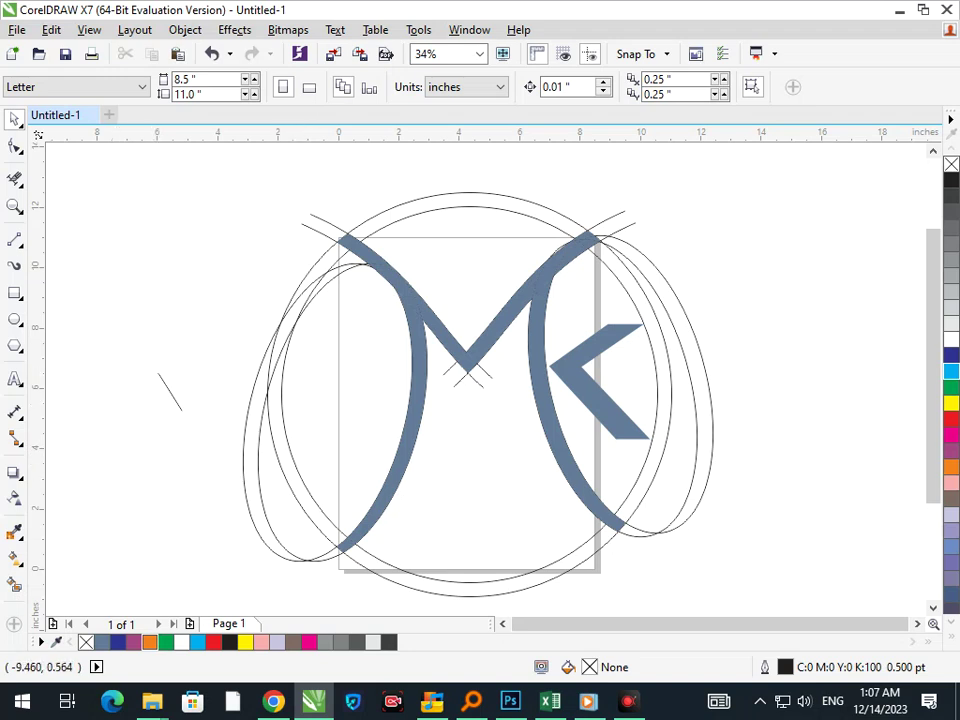
left_click_drag(252, 515, 111, 512)
key("Delete")
left_click_drag(274, 518, 140, 513)
key("Delete")
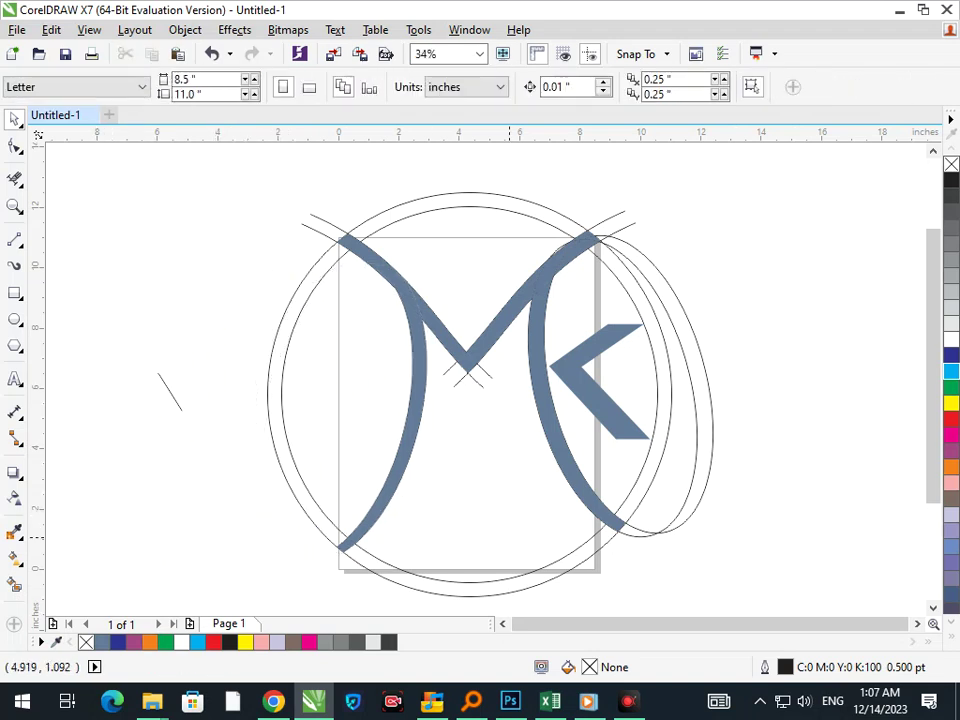
key("Delete")
mouse_move(700, 502)
left_mouse_down()
mouse_move(719, 509)
mouse_move(697, 511)
left_mouse_up()
key("Delete")
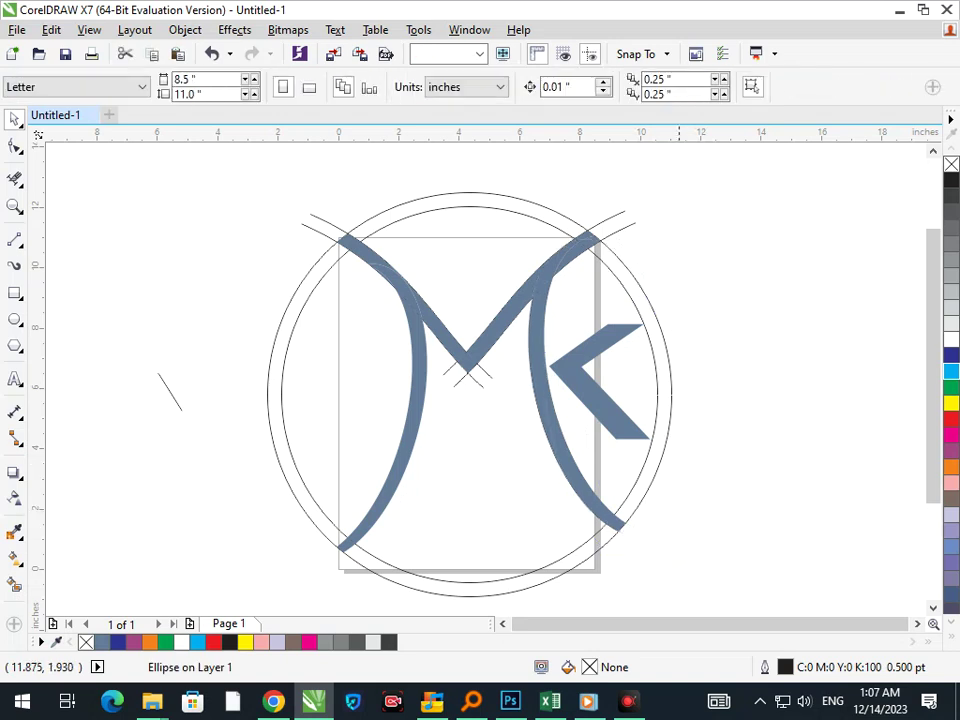
- Delete the four crossing construction curves behind the M
left_click(629, 226)
key("Delete")
left_click(619, 214)
key("Delete")
left_click(321, 223)
key("Delete")
left_click(326, 218)
key("Delete")
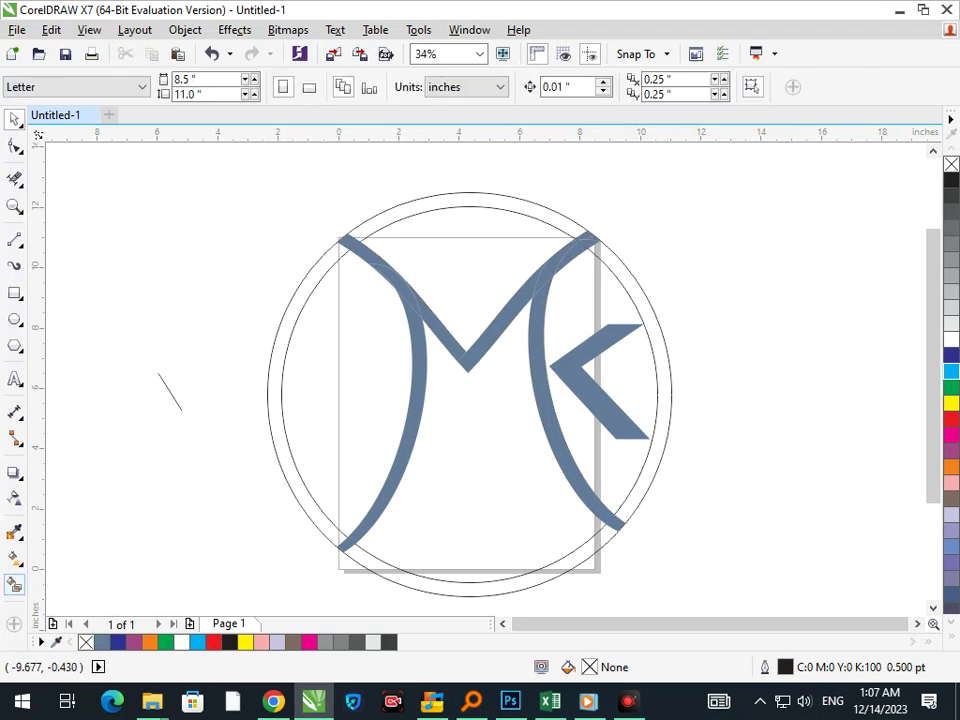
- Smart Fill the four ring segments between the two concentric circles
left_click(15, 584)
left_click(295, 478)
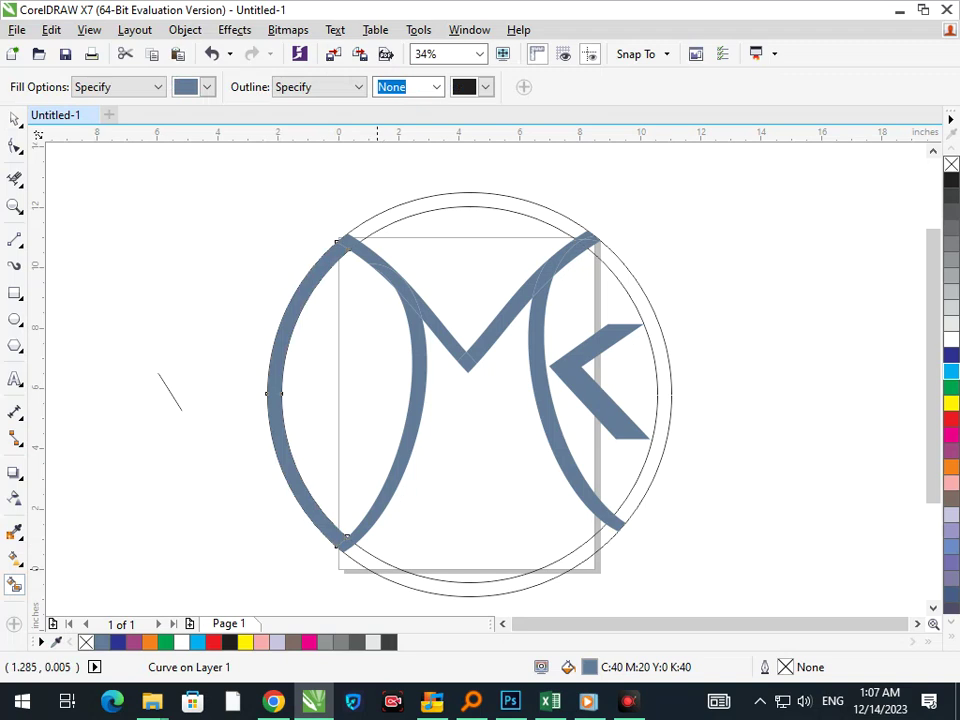
left_click(540, 552)
left_click(657, 393)
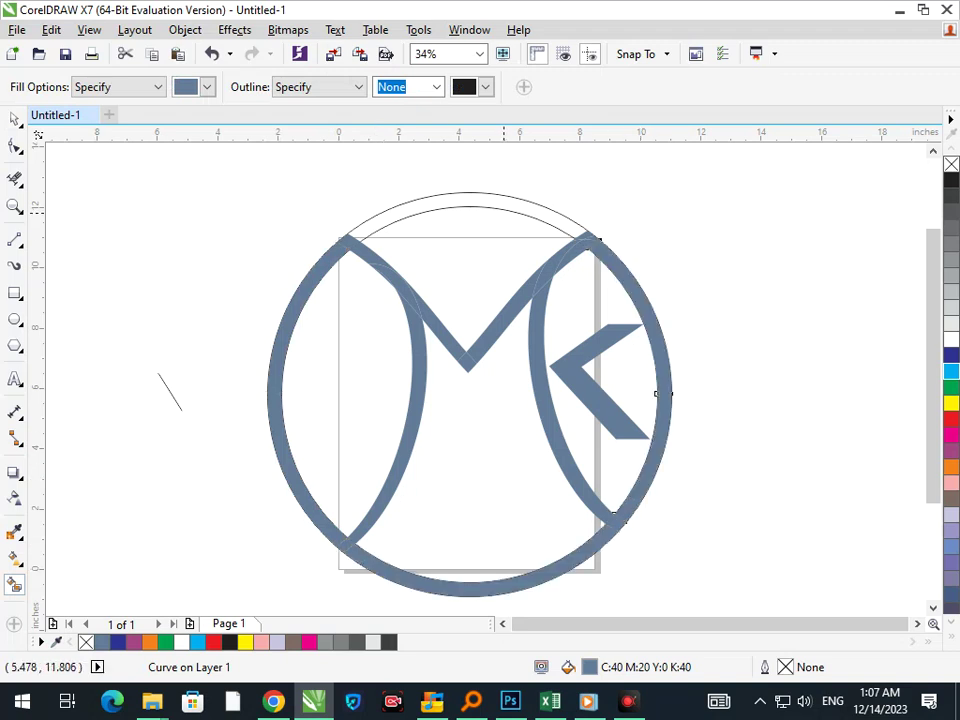
left_click(467, 197)
- Recolour the top, right, bottom and left ring segments green
left_click(951, 387)
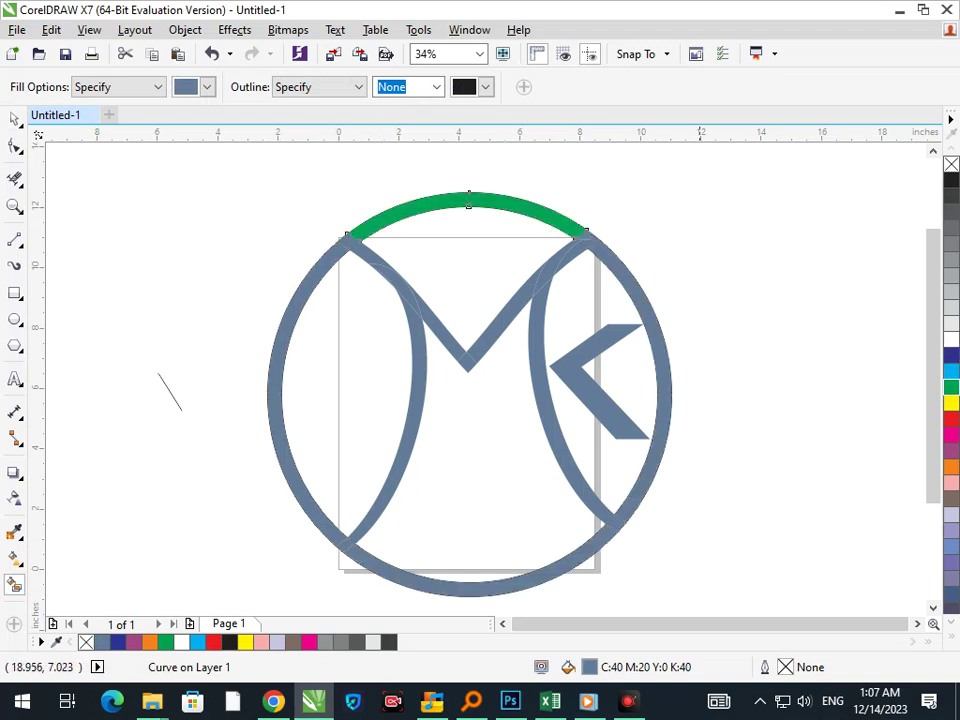
left_click(660, 393)
left_click(951, 387)
left_click(466, 590)
left_click(951, 387)
left_click(268, 392)
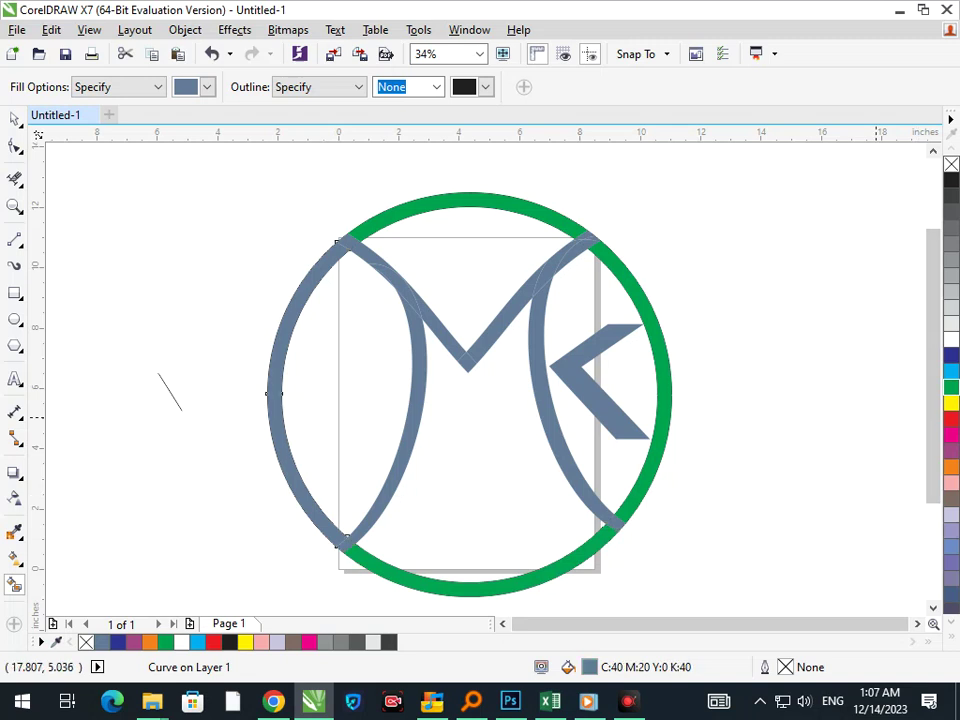
left_click(951, 387)
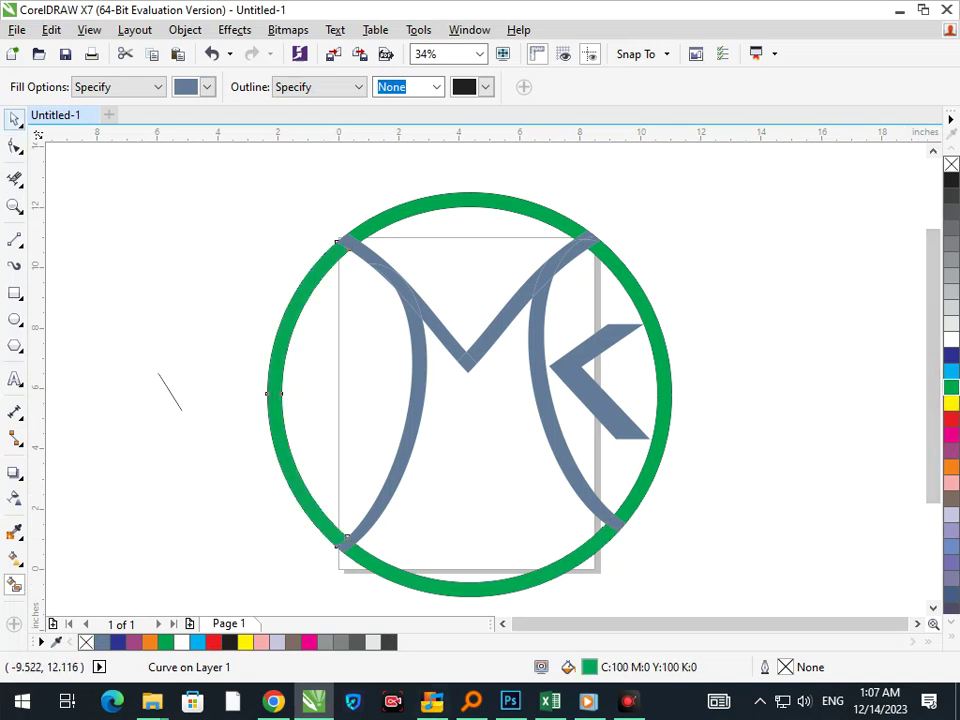
- Weld all the blue-grey pieces of the M into a single curve, undoing any accidental move
left_click(14, 119)
left_click(123, 348)
left_click_drag(310, 218, 633, 571)
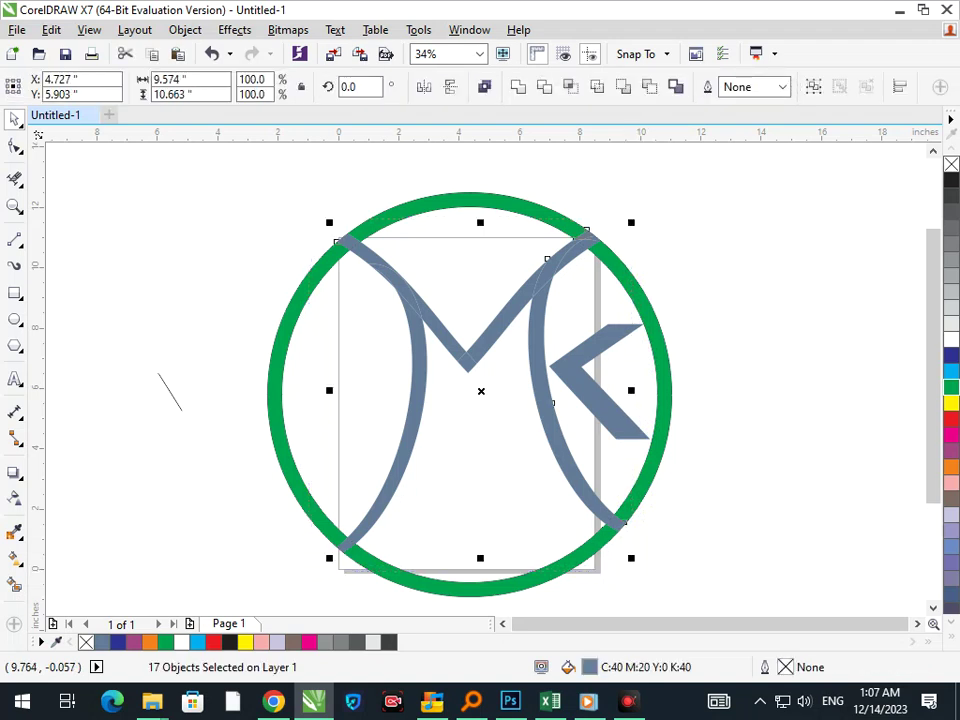
left_click(708, 328)
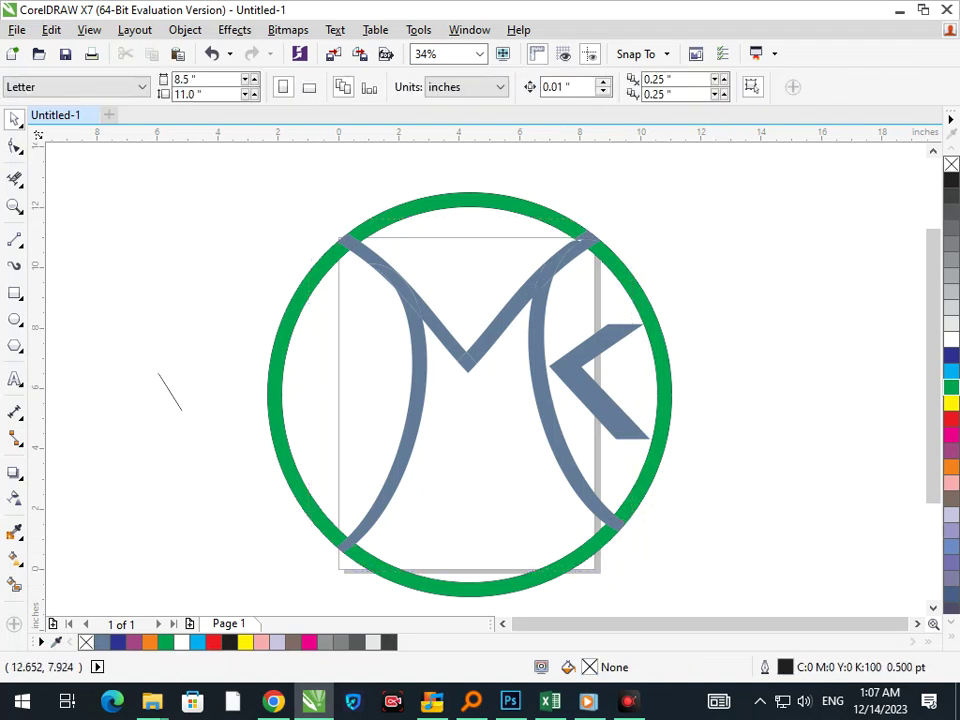
left_click_drag(574, 254, 497, 274)
key("ctrl+z")
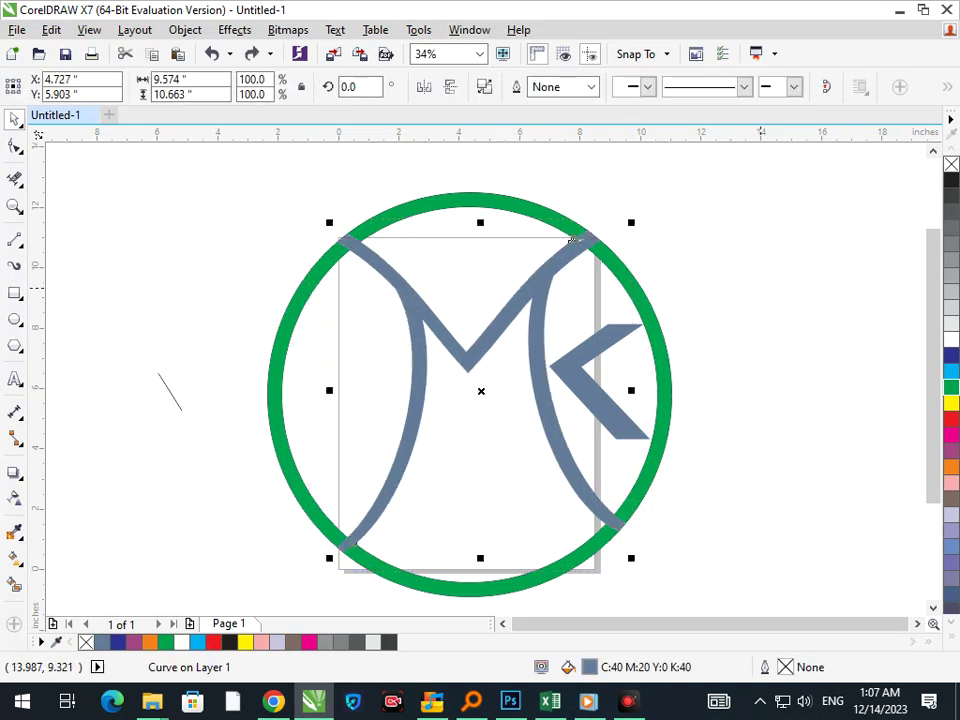
left_click(759, 287)
- Delete the stray nodes around the white notch at the M's upper right tip
scroll(560, 224, "up", 5)
left_click(14, 146)
left_click(404, 353)
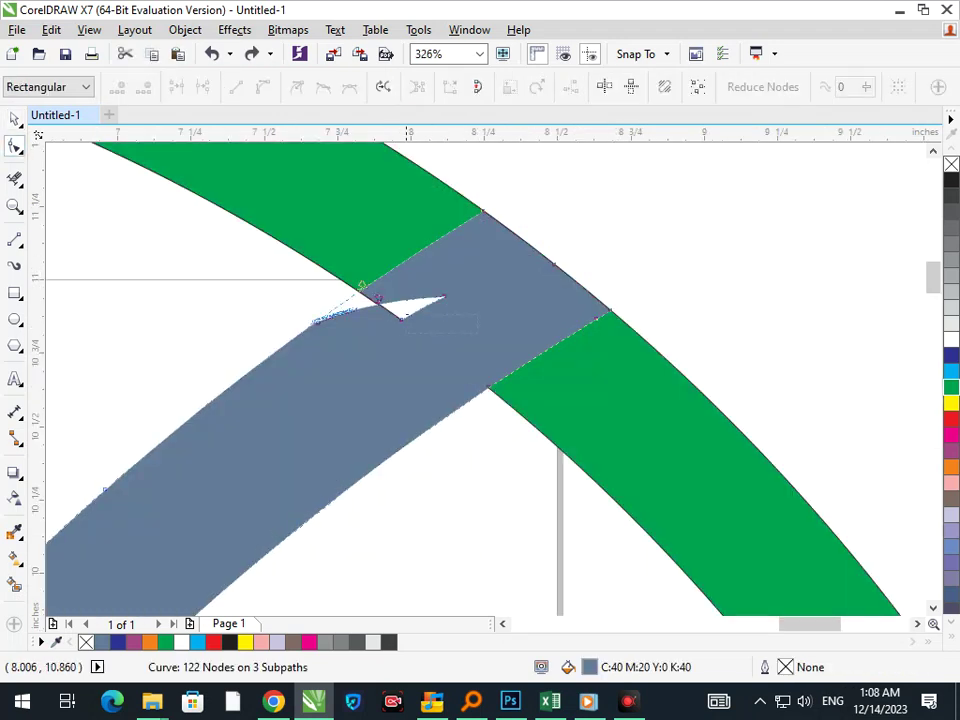
key("Delete")
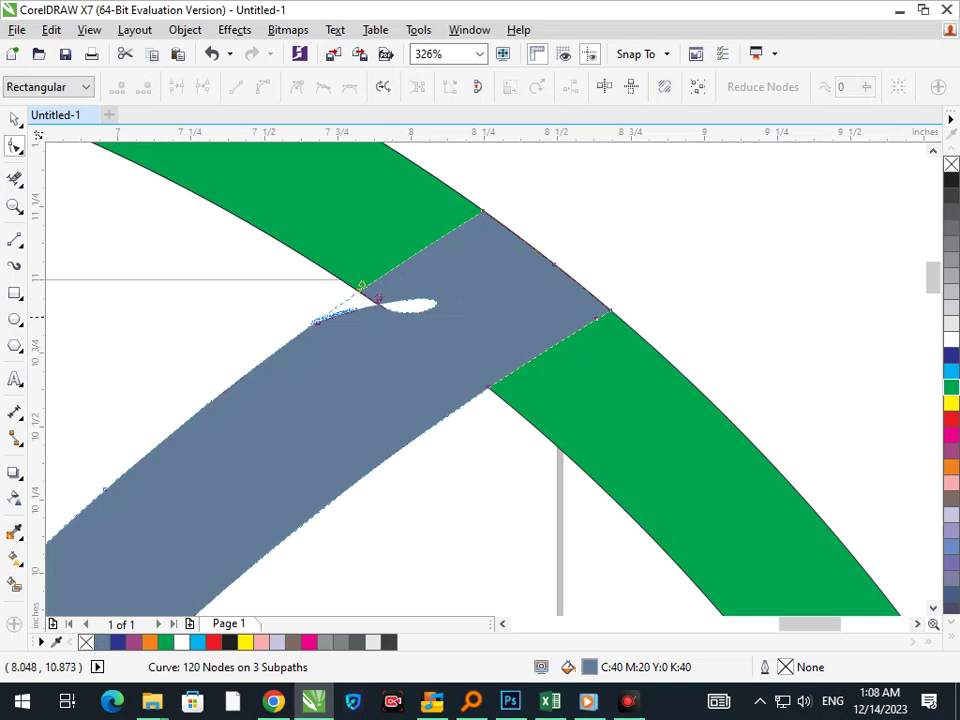
left_click_drag(433, 304, 358, 292)
key("Delete")
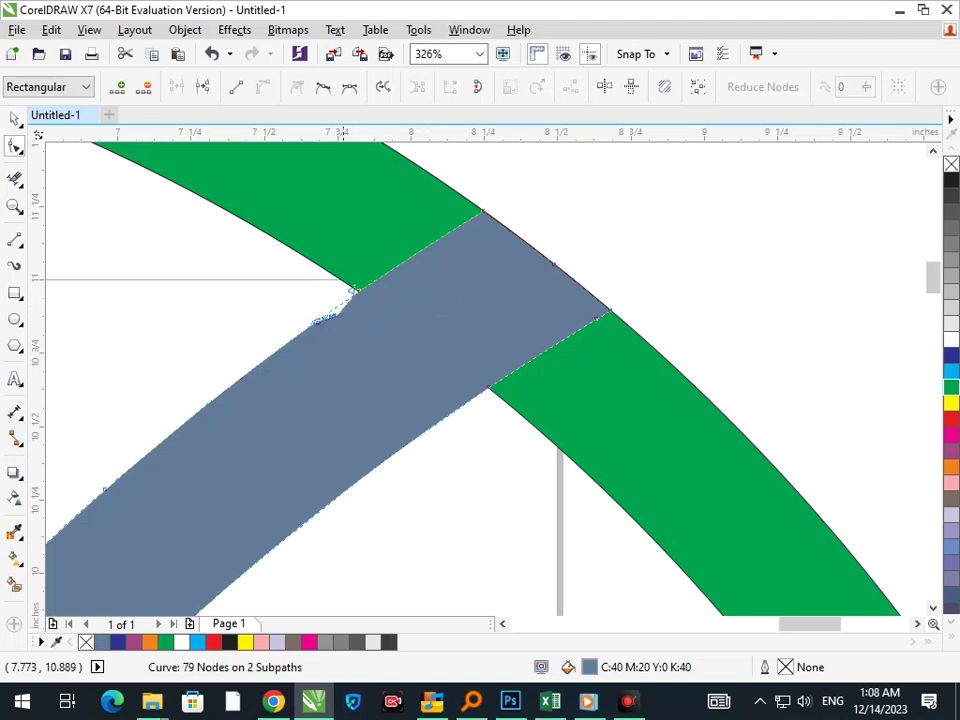
- Move the notch's corner node outward to line up with the upper edge of the M's right arm
scroll(298, 290, "up", 5)
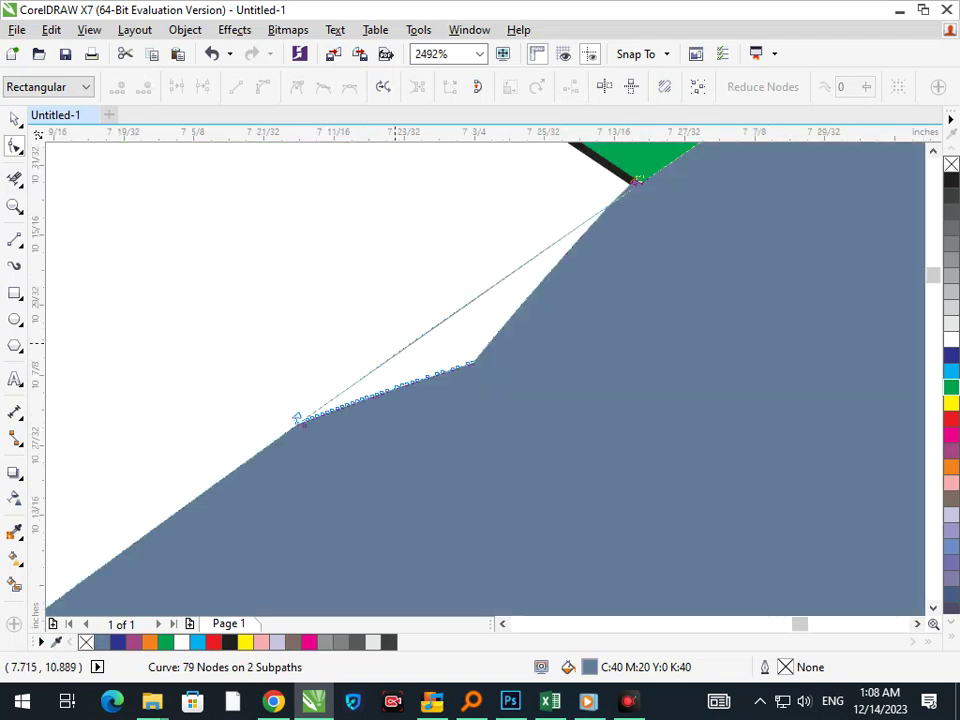
left_click_drag(526, 432, 389, 364)
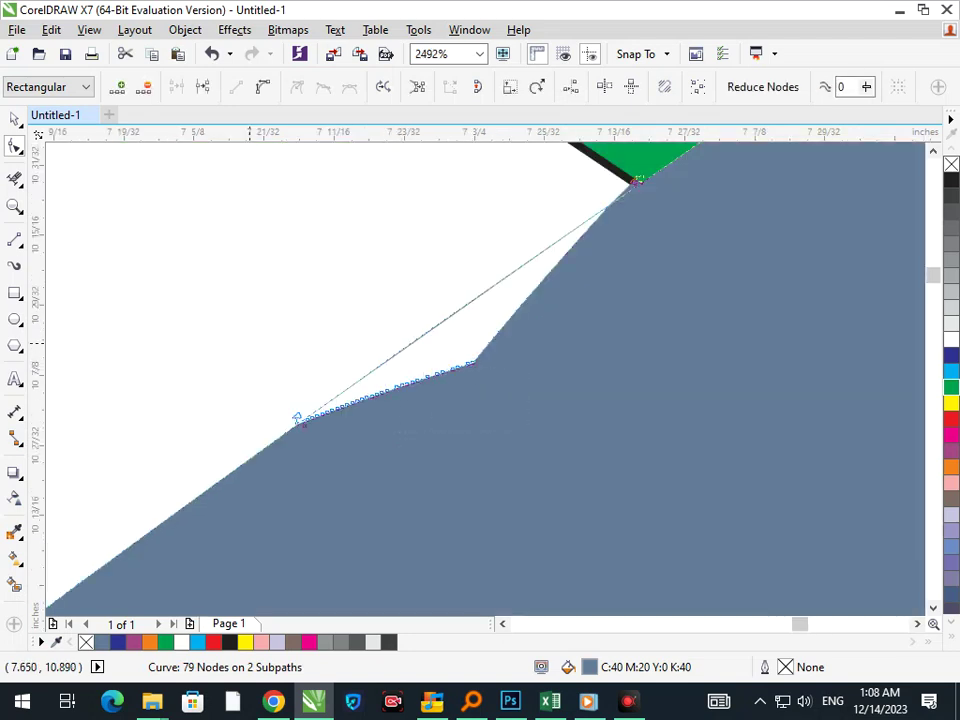
left_click_drag(251, 343, 496, 434)
left_click_drag(296, 418, 313, 432)
key("ctrl+z")
left_click_drag(471, 361, 449, 325)
left_click_drag(483, 286, 501, 298)
key("F3")
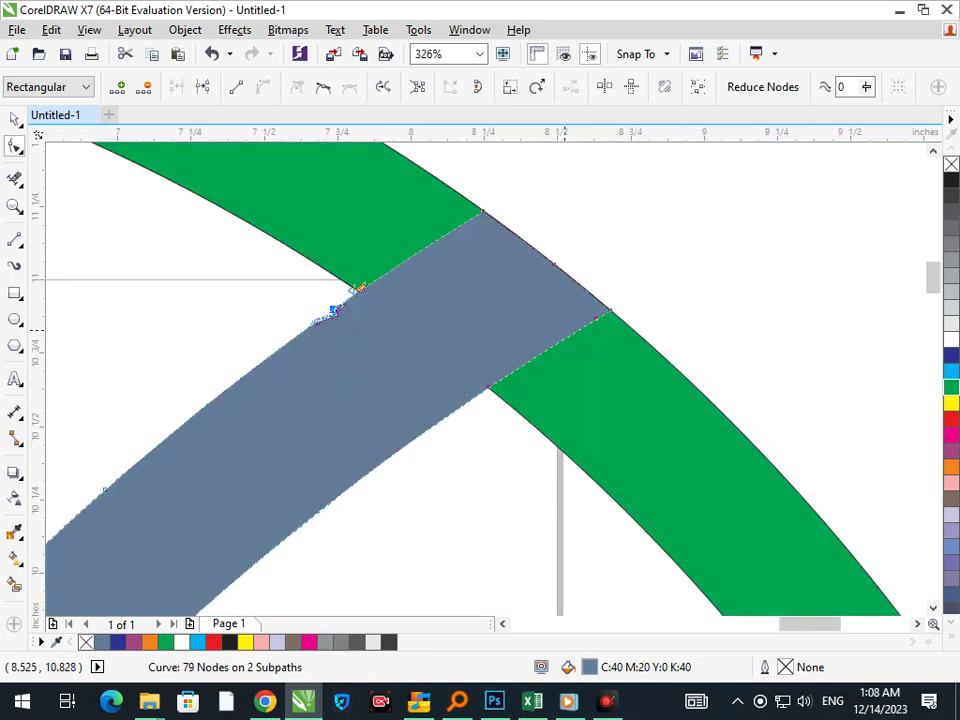
- Remove the surplus clustered nodes along the right arm's upper edge and nudge the remaining node to smooth it
scroll(285, 278, "up", 5)
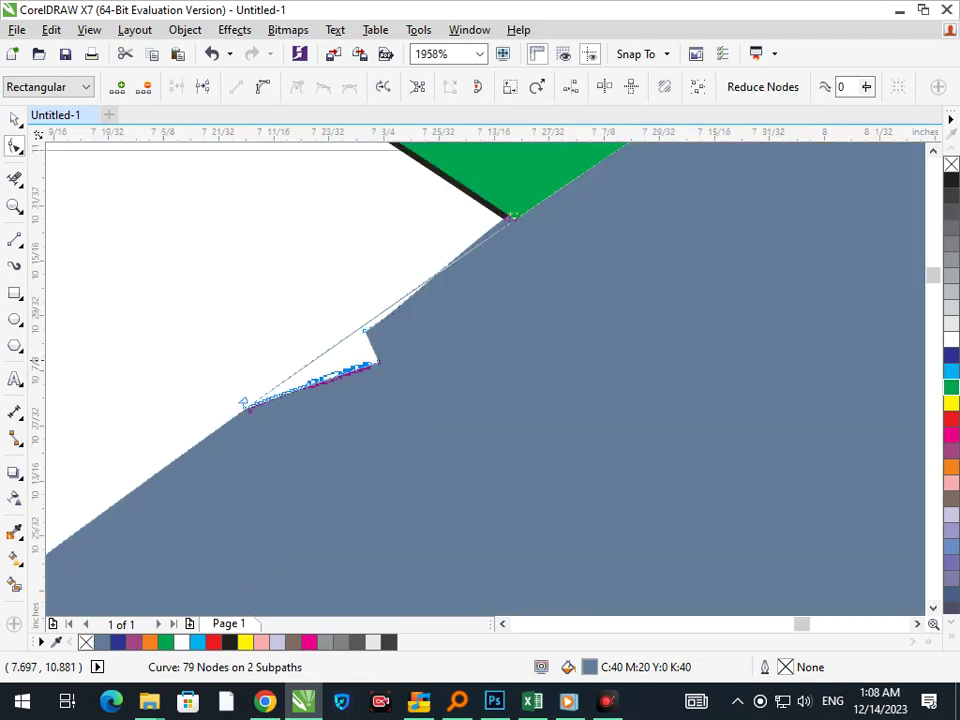
key("Delete")
key("Delete")
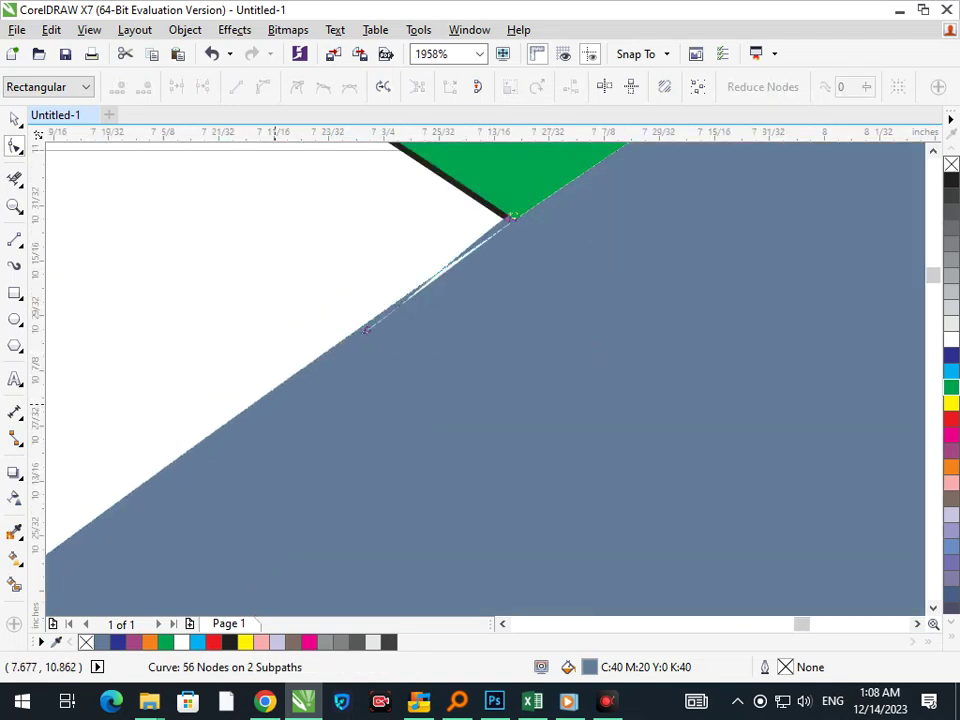
left_click_drag(367, 330, 356, 331)
scroll(360, 330, "down", 5)
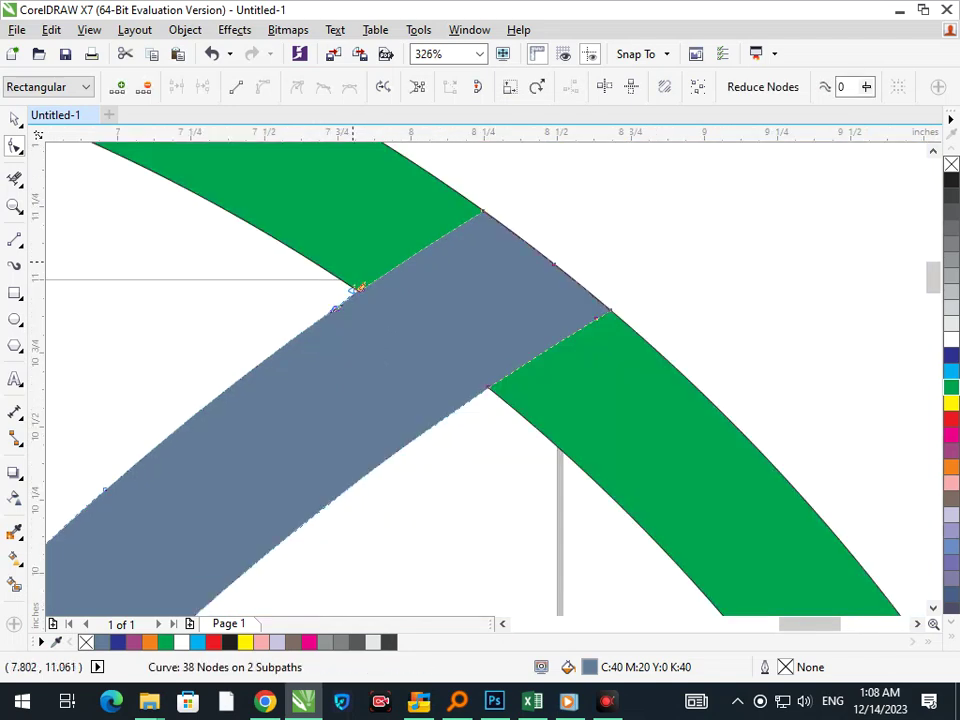
scroll(598, 240, "down", 6)
- Delete the leftover construction circle at the green ring's inner edge
left_click(14, 119)
left_click(680, 425)
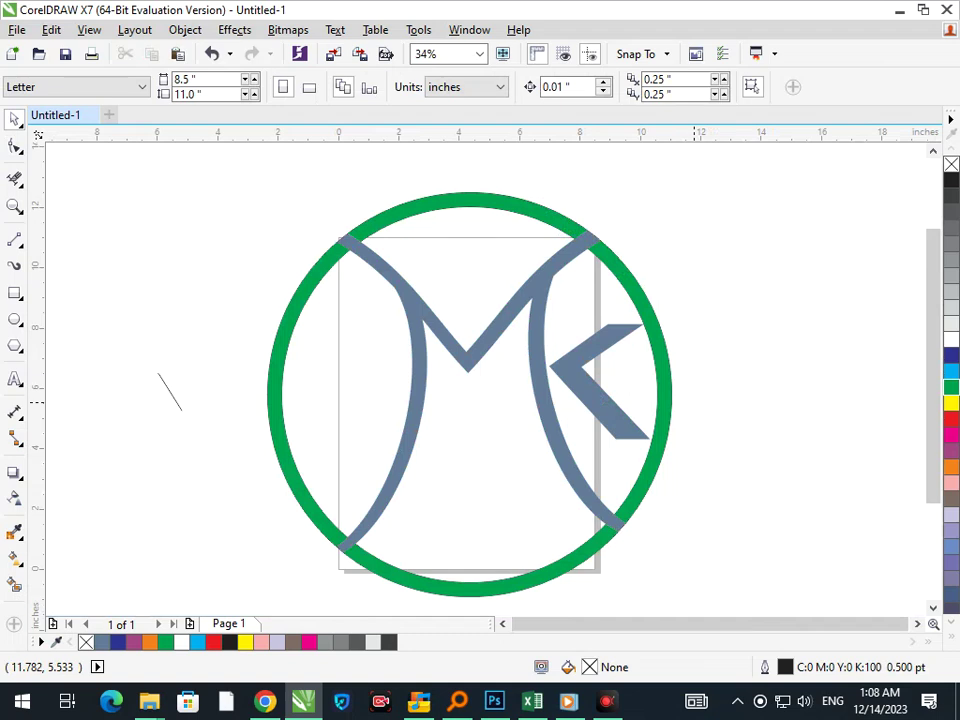
left_click(584, 379)
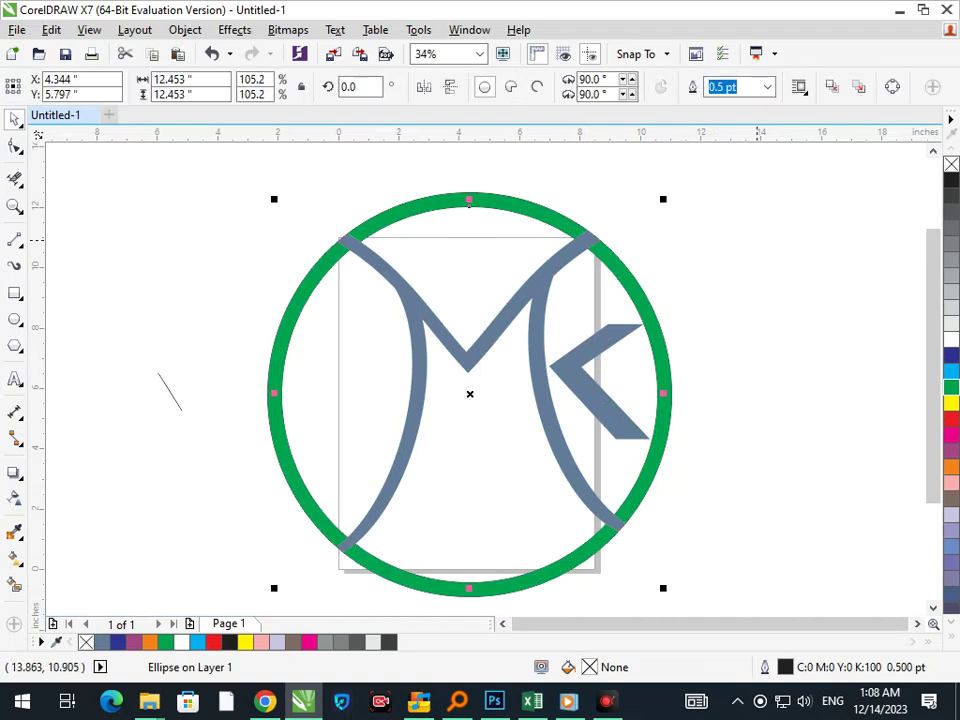
left_click(758, 240)
left_click_drag(555, 333, 740, 344)
key("Delete")
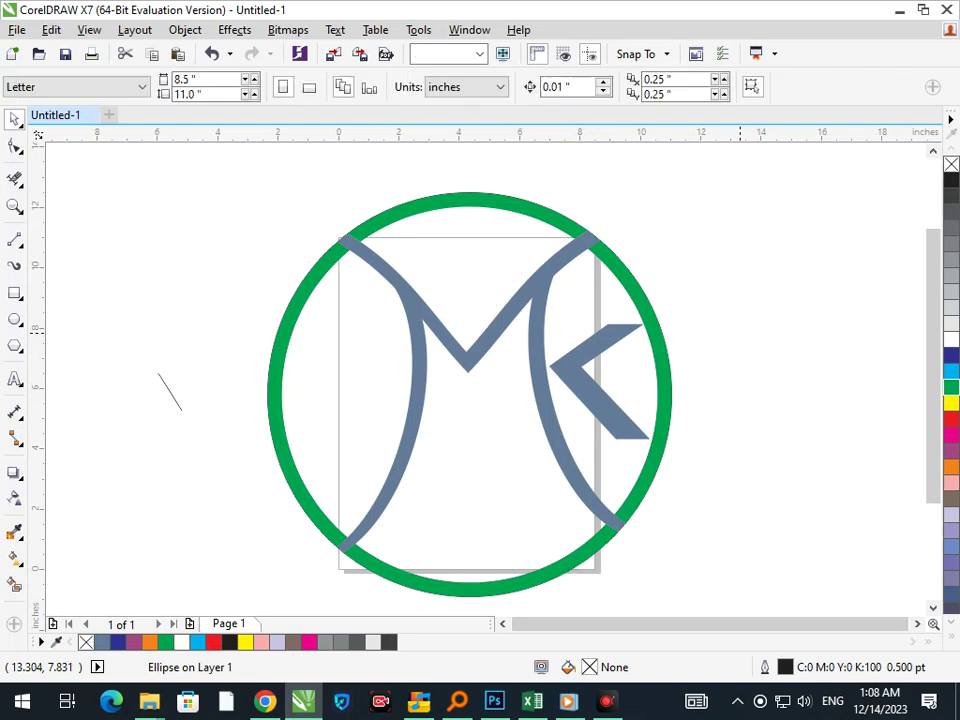
- Recolour the chevron beside the M dark blue
left_click_drag(540, 332, 578, 340)
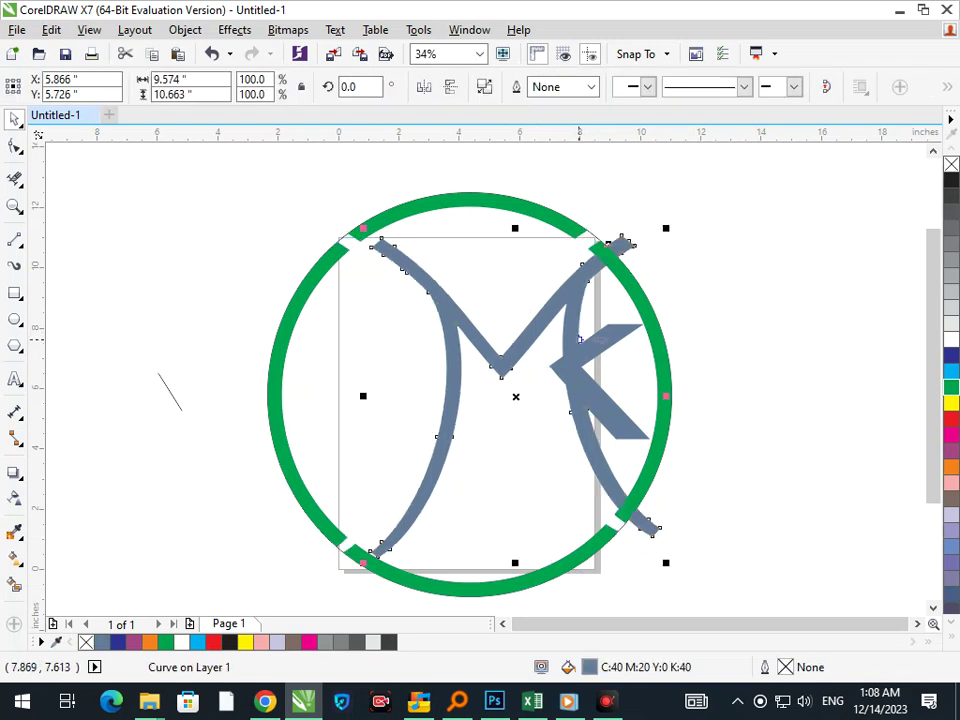
key("ctrl+z")
left_click(642, 397)
left_click(621, 412)
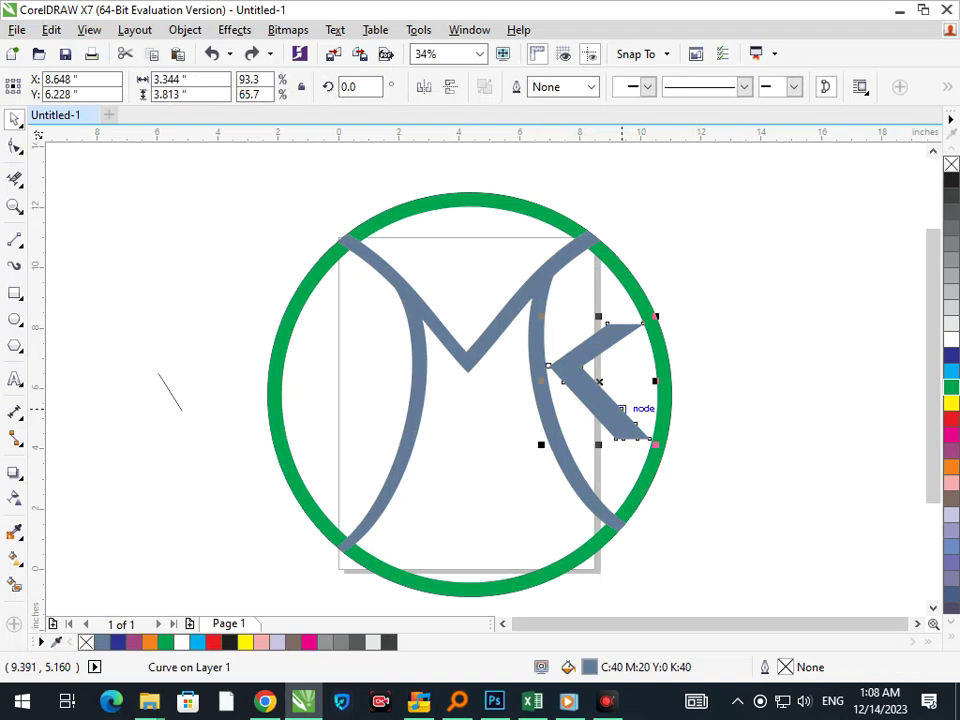
left_click(951, 356)
left_click(863, 414)
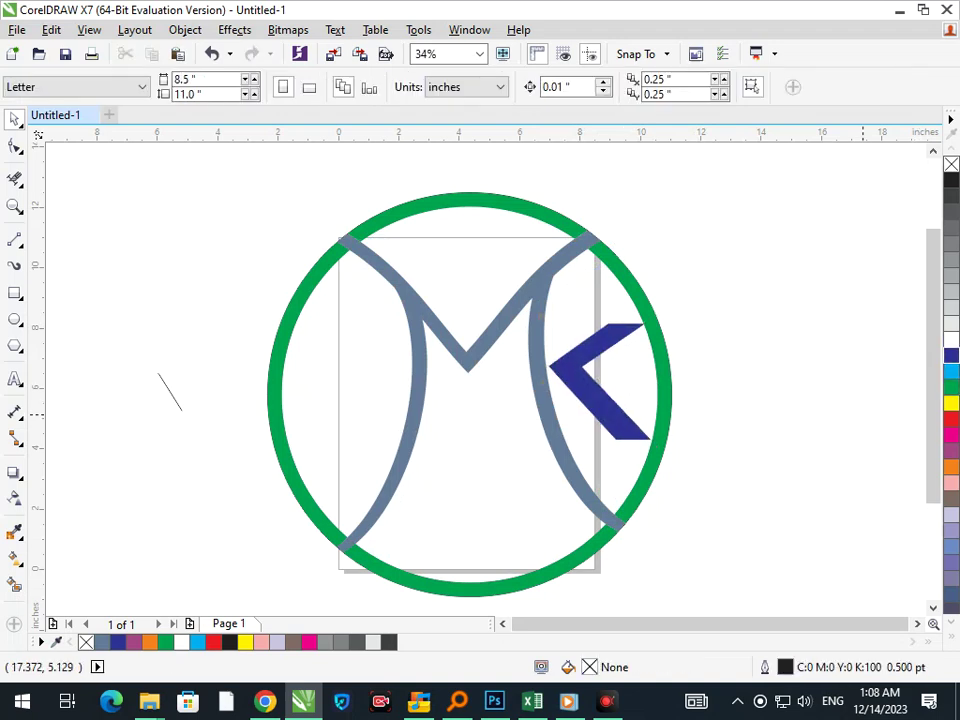
- Recolour the M's fill and outline orange
left_click(470, 354)
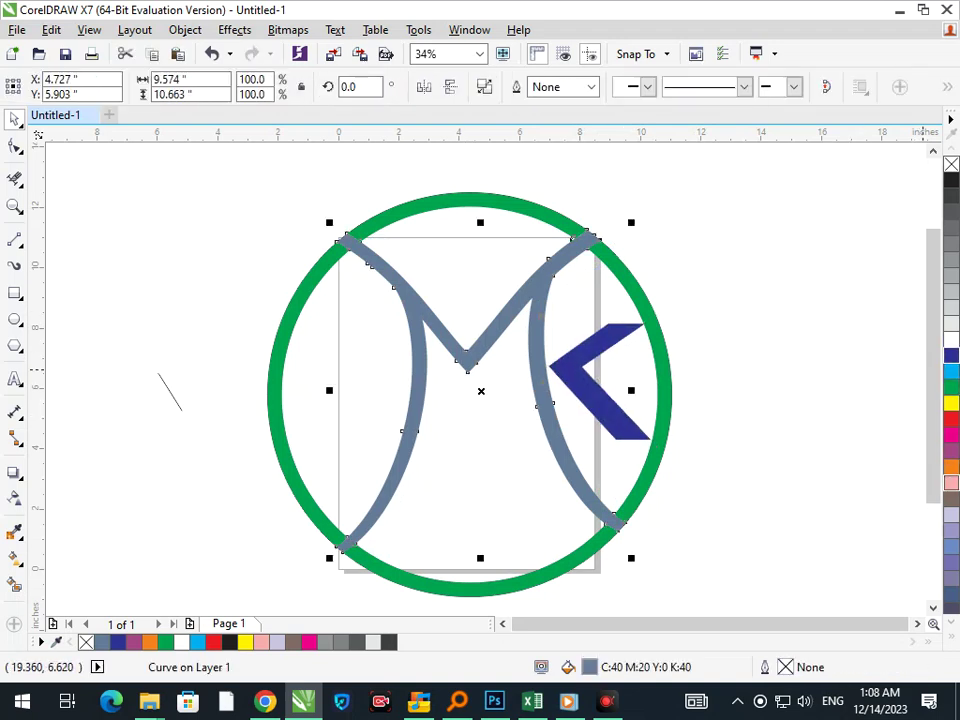
left_click(951, 482)
left_click(951, 466)
right_click(951, 466)
left_click(826, 445)
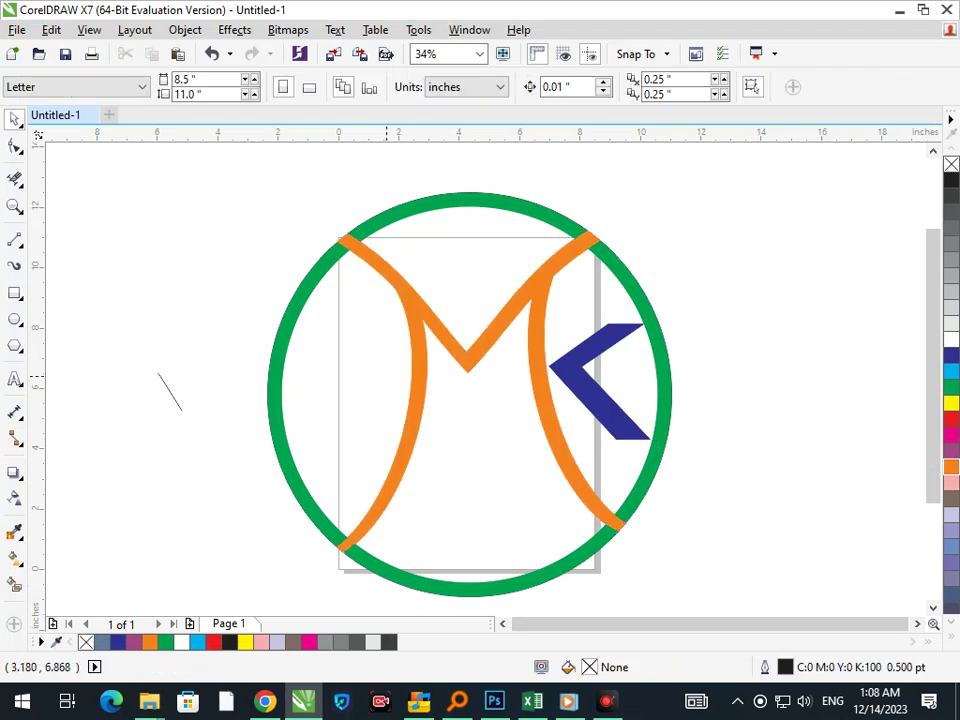
- Move all the artwork off the page to the empty area at its upper left and frame it in view
scroll(479, 378, "down", 3)
key("ctrl+a")
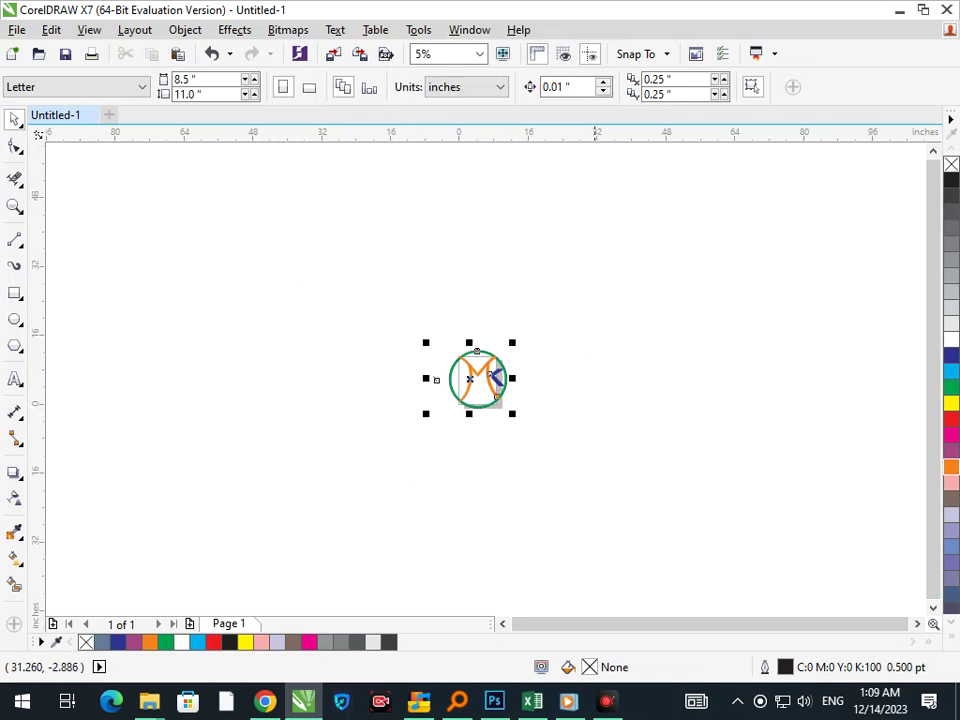
left_click_drag(487, 381, 156, 254)
left_click(173, 348)
key("F2")
mouse_move(106, 208)
left_mouse_down()
mouse_move(193, 299)
mouse_move(197, 289)
left_mouse_up()
- Combine the four green ring segments into a single curve
left_click(604, 399)
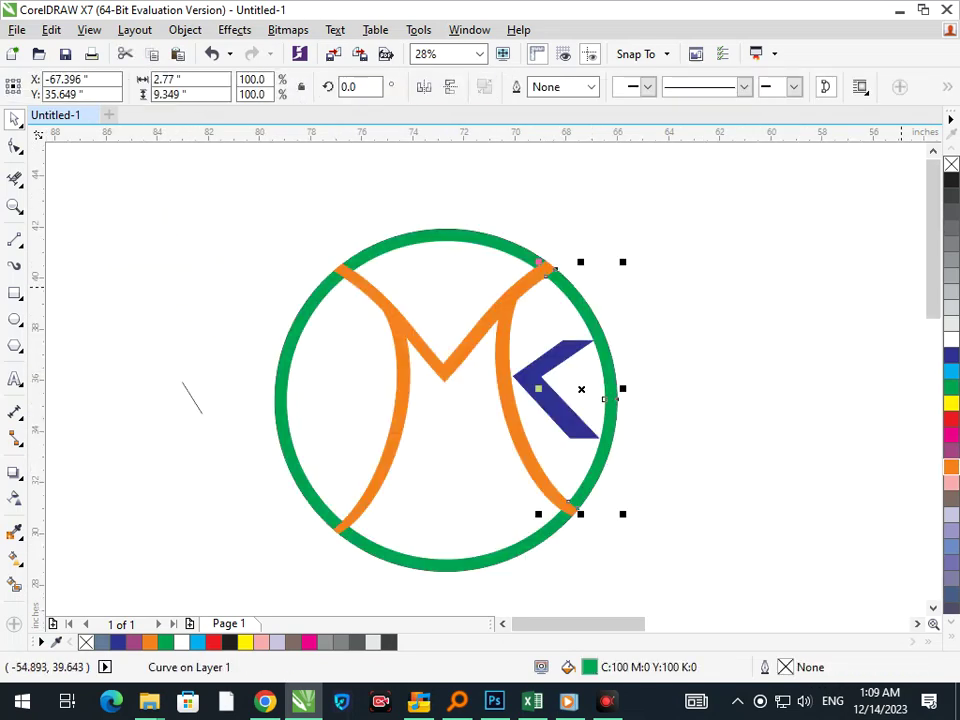
left_click(717, 288)
mouse_move(446, 237)
left_mouse_down()
mouse_move(455, 161)
mouse_move(443, 236)
left_mouse_up()
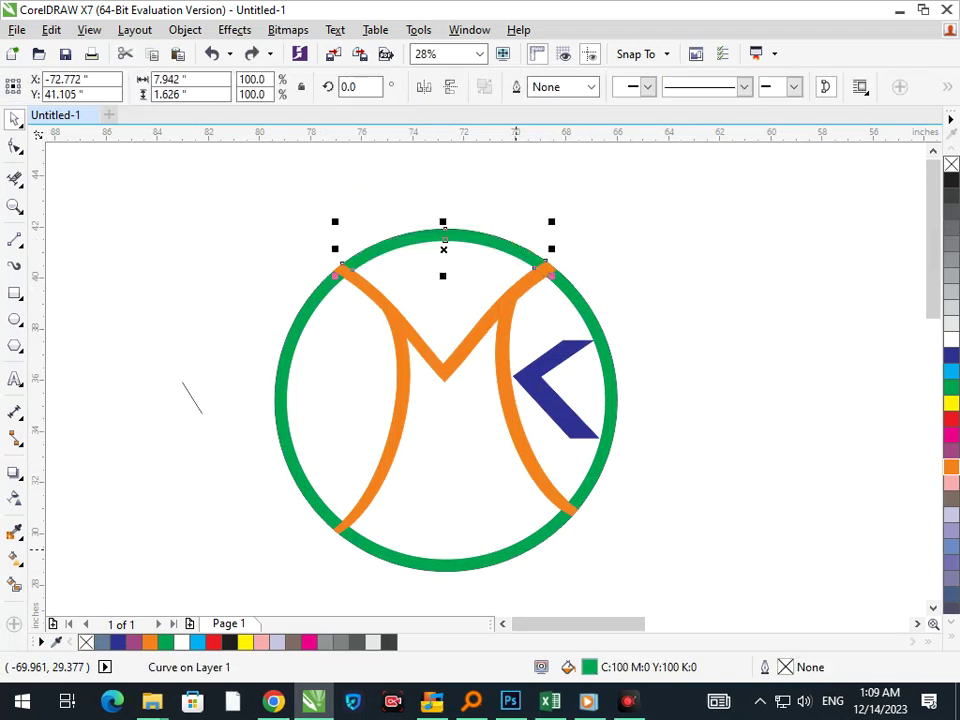
left_click(516, 548, "shift")
left_click(611, 422, "shift")
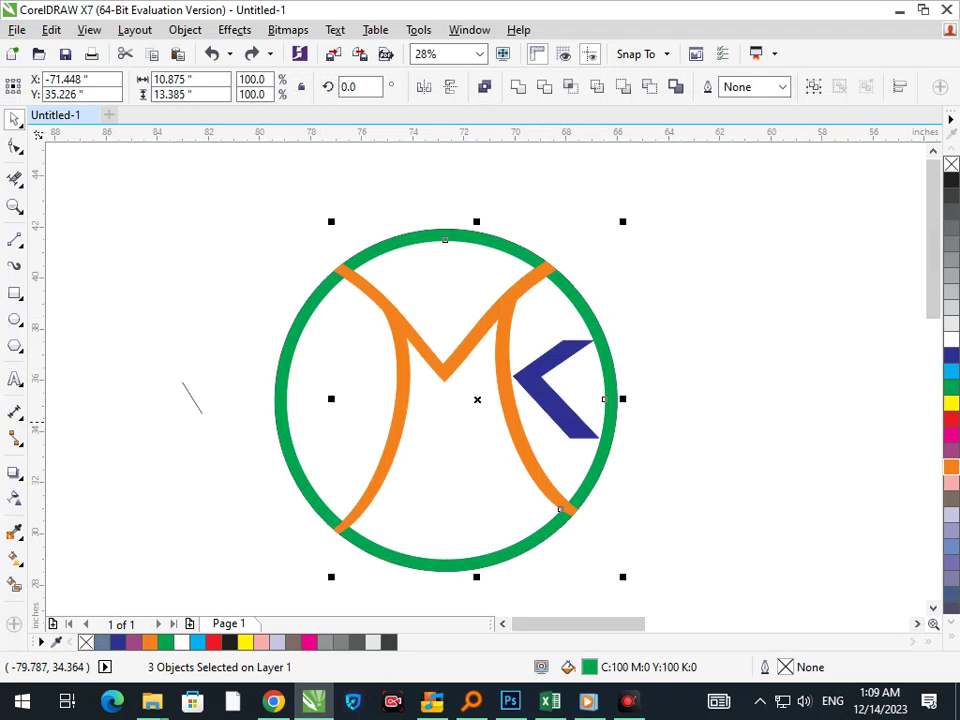
left_click(278, 419, "shift")
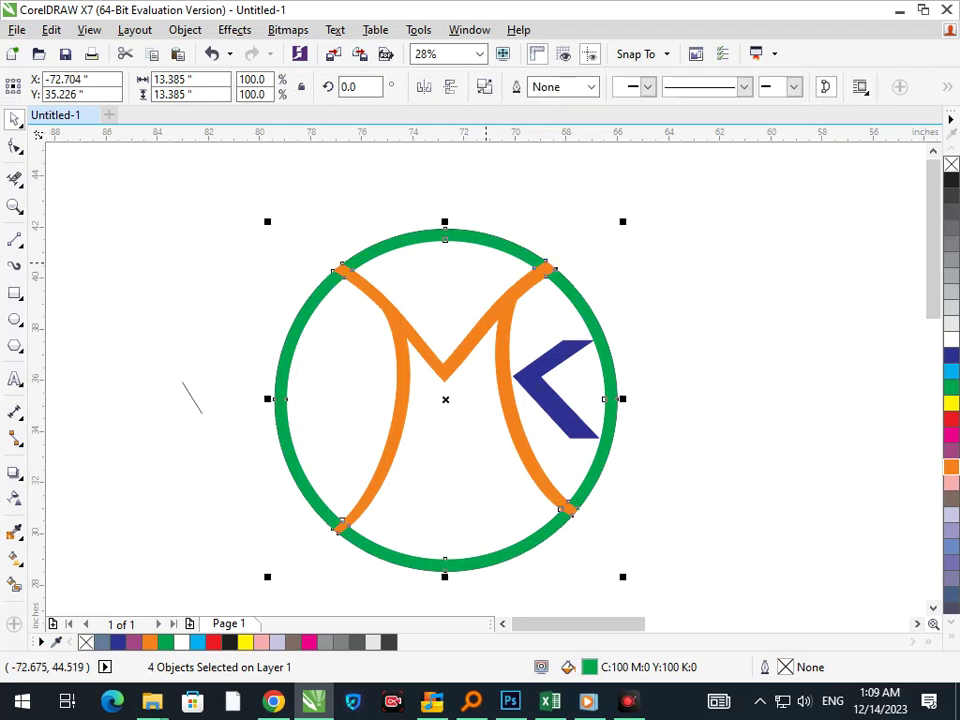
key("Escape")
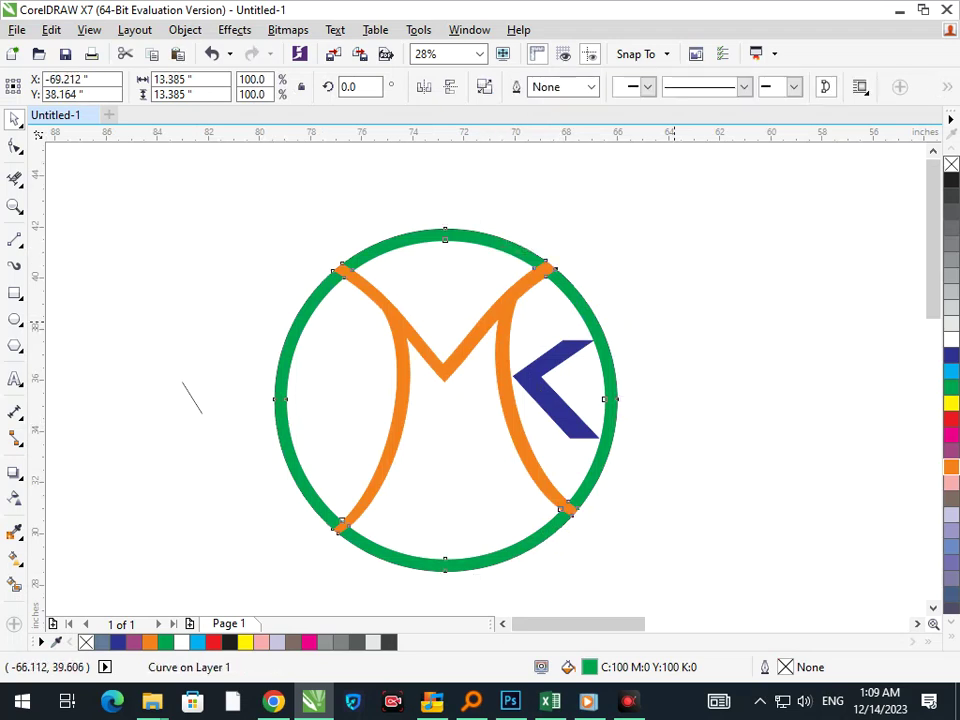
- Recolour the combined ring, trying dark blue before filling it with black
left_click(951, 356)
right_click(951, 356)
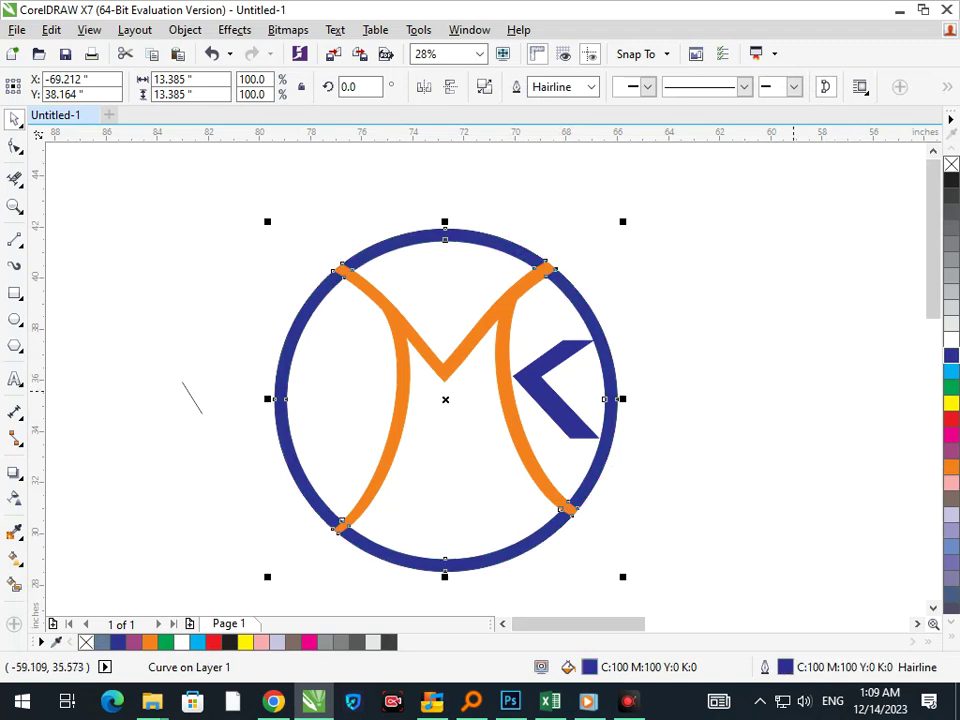
left_click(951, 180)
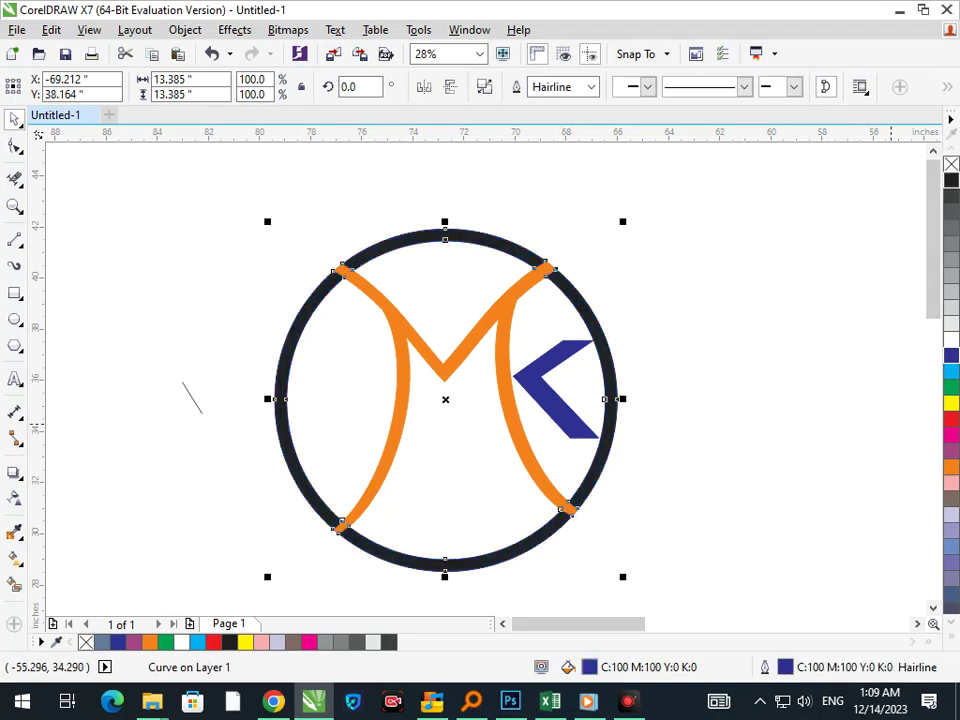
key("Escape")
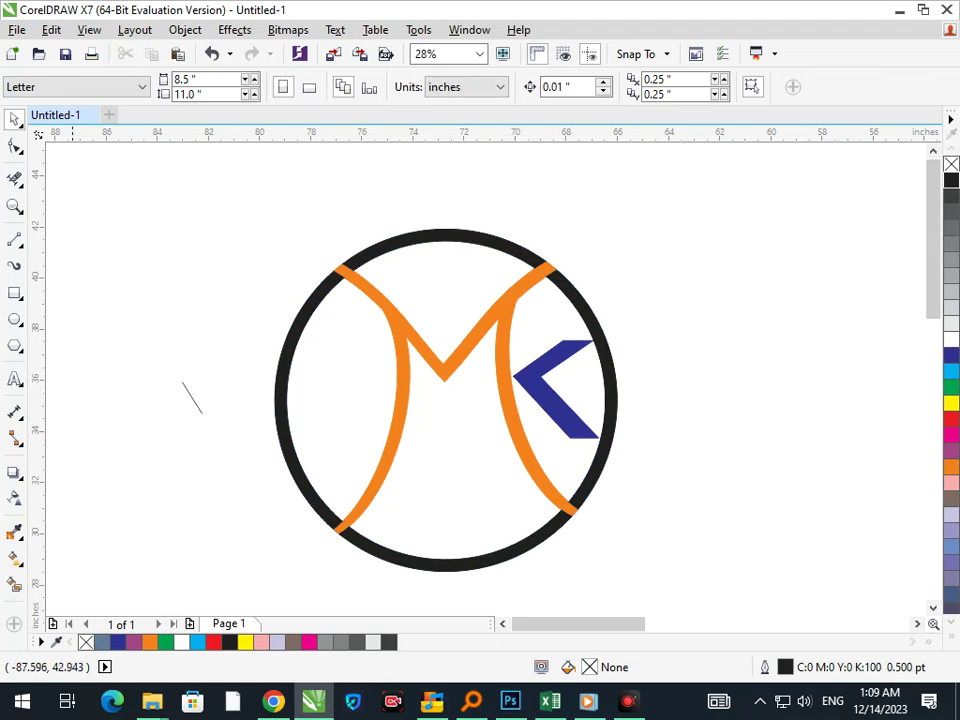
- Try purple for the M and green for the chevron
left_click(505, 399)
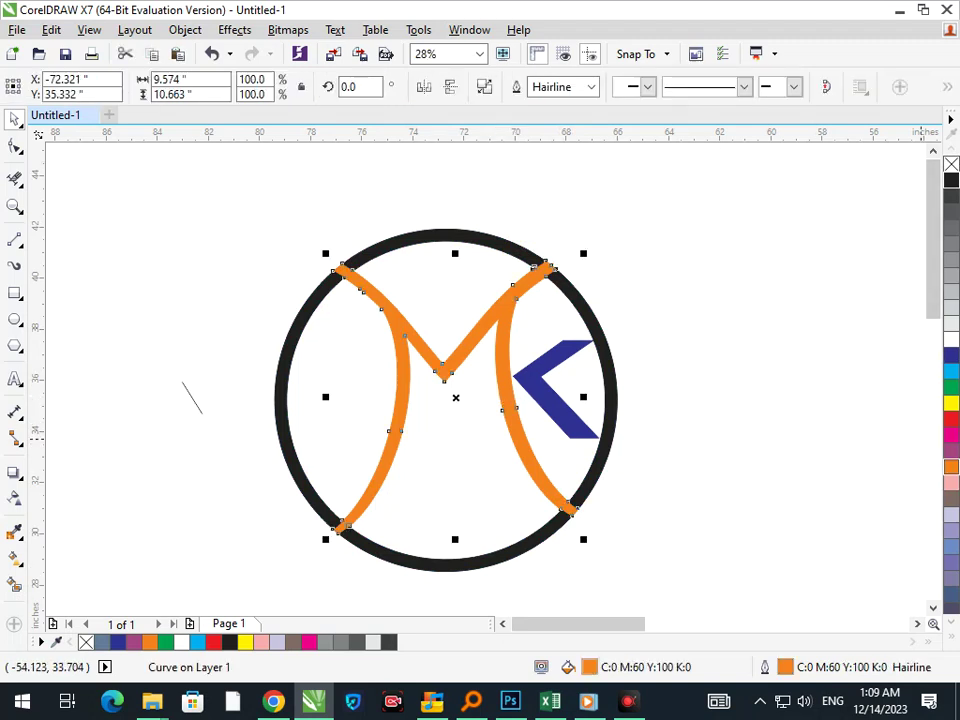
left_click(951, 450)
key("Escape")
key("Tab")
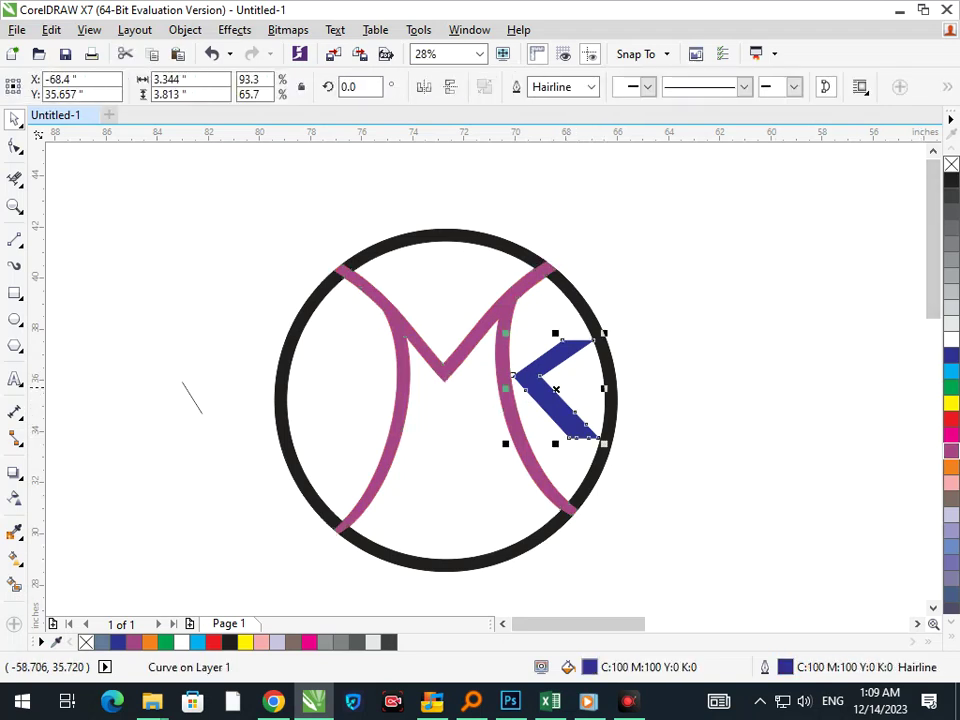
left_click(951, 387)
left_click(820, 404)
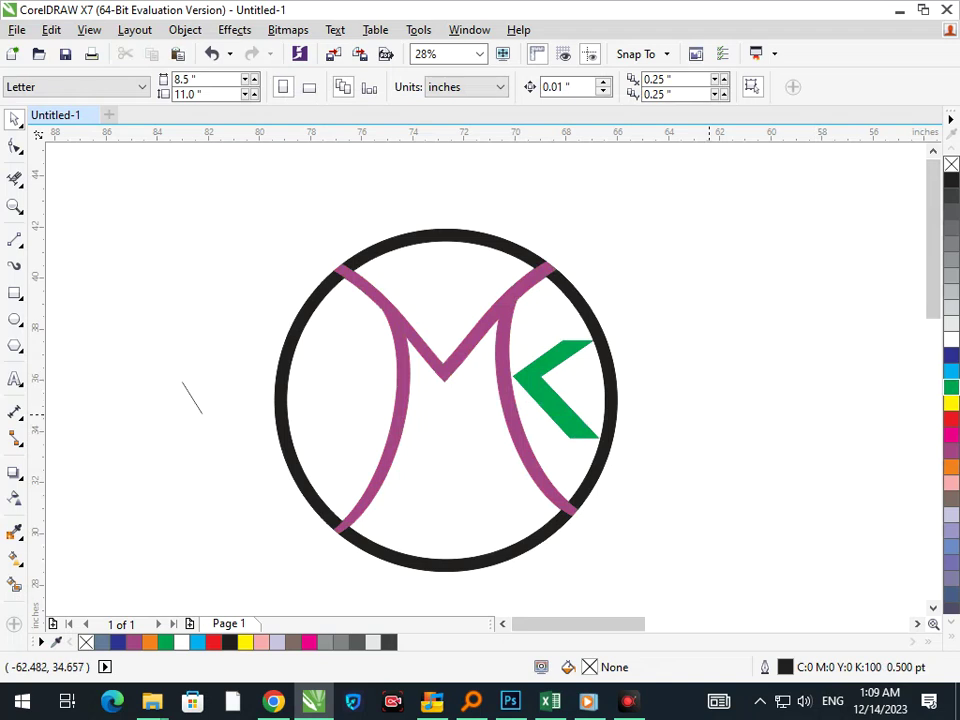
- Recolour the M's fill and outline red
scroll(491, 474, "down", 2)
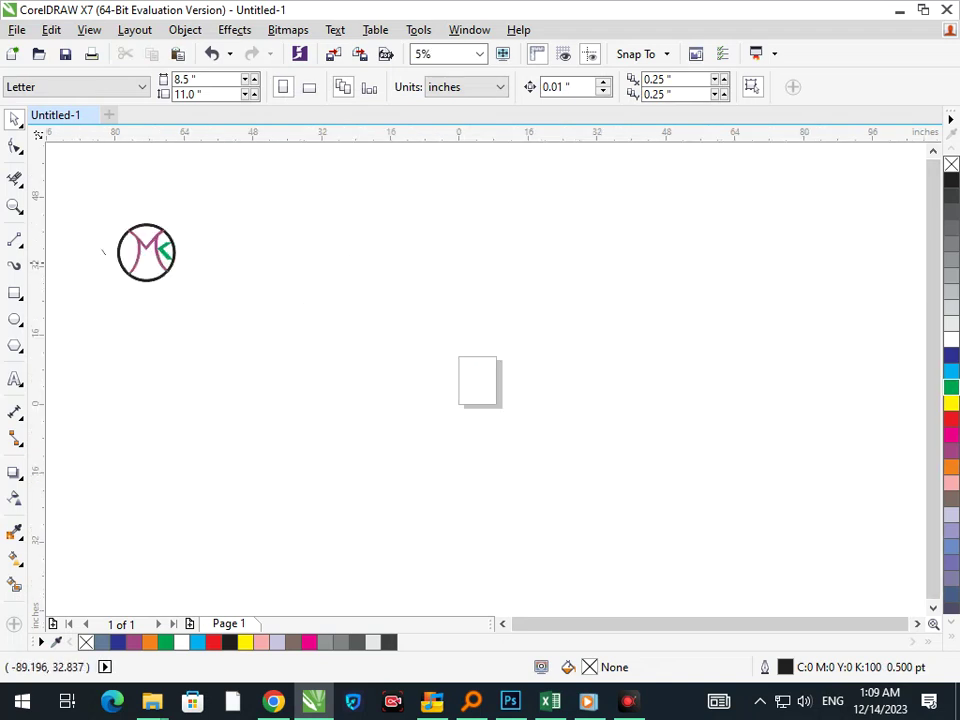
scroll(90, 232, "up", 3)
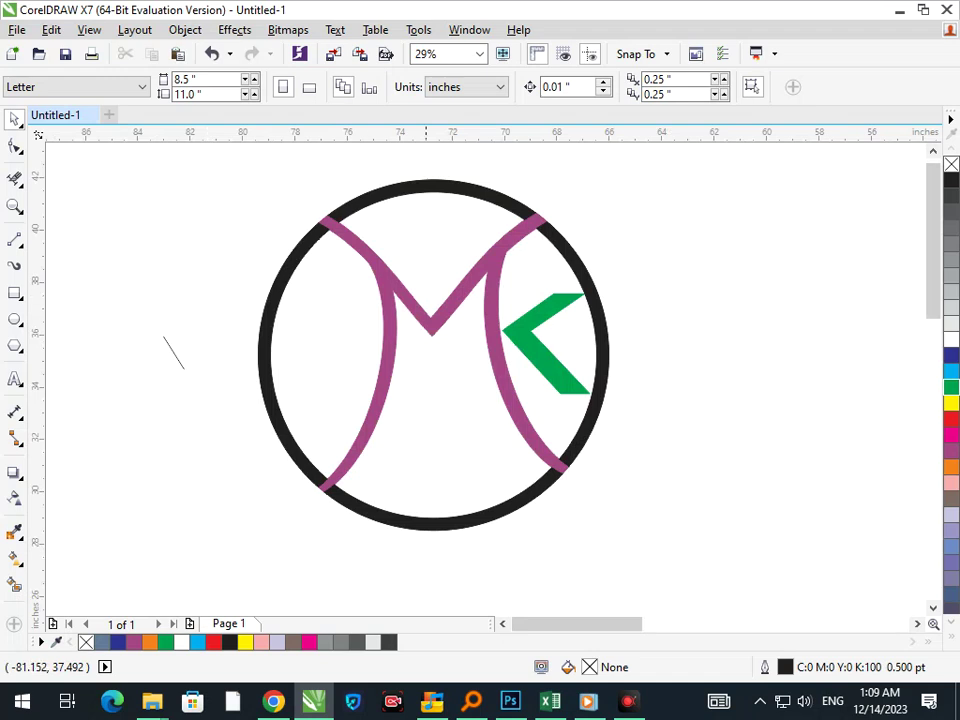
left_click(493, 368)
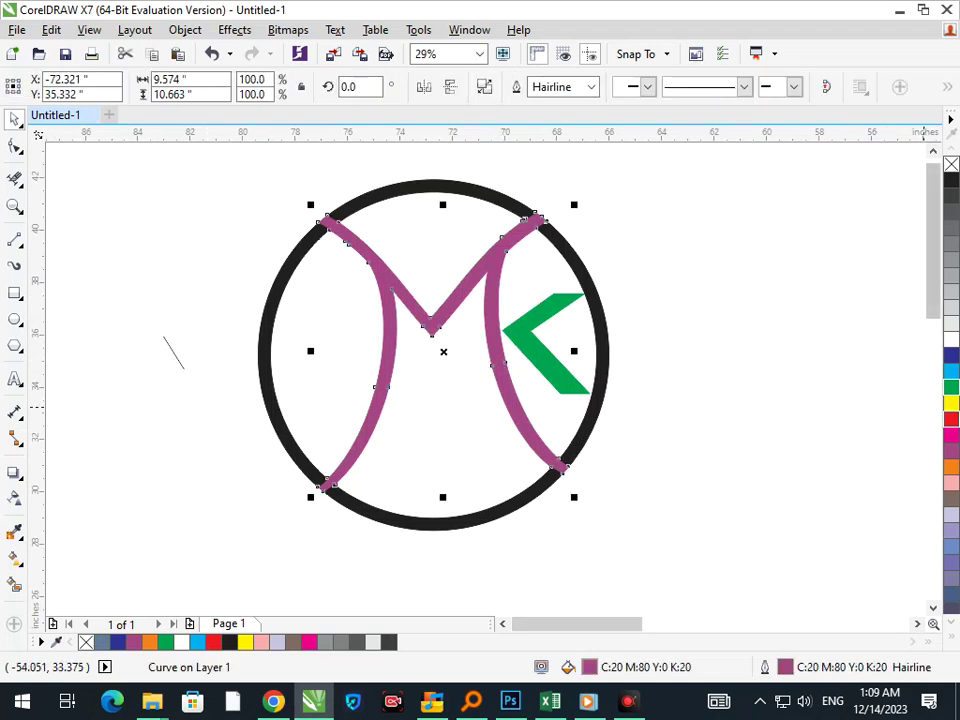
left_click(951, 419)
right_click(951, 419)
left_click(702, 411)
- Change the green chevron to dark blue
left_click(552, 375)
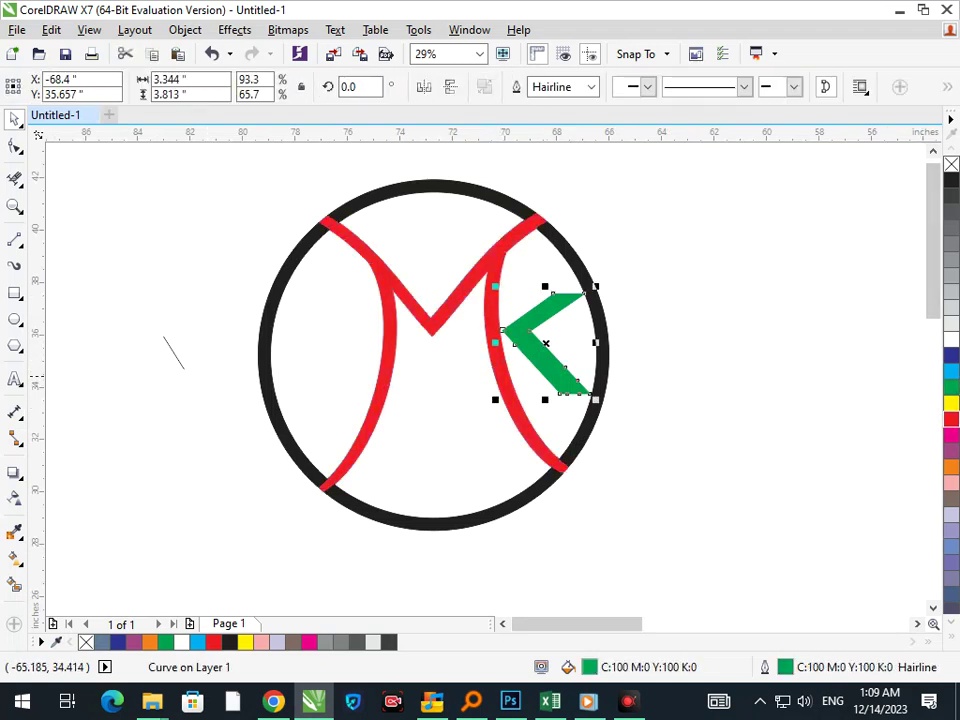
left_click(951, 355)
left_click(800, 377)
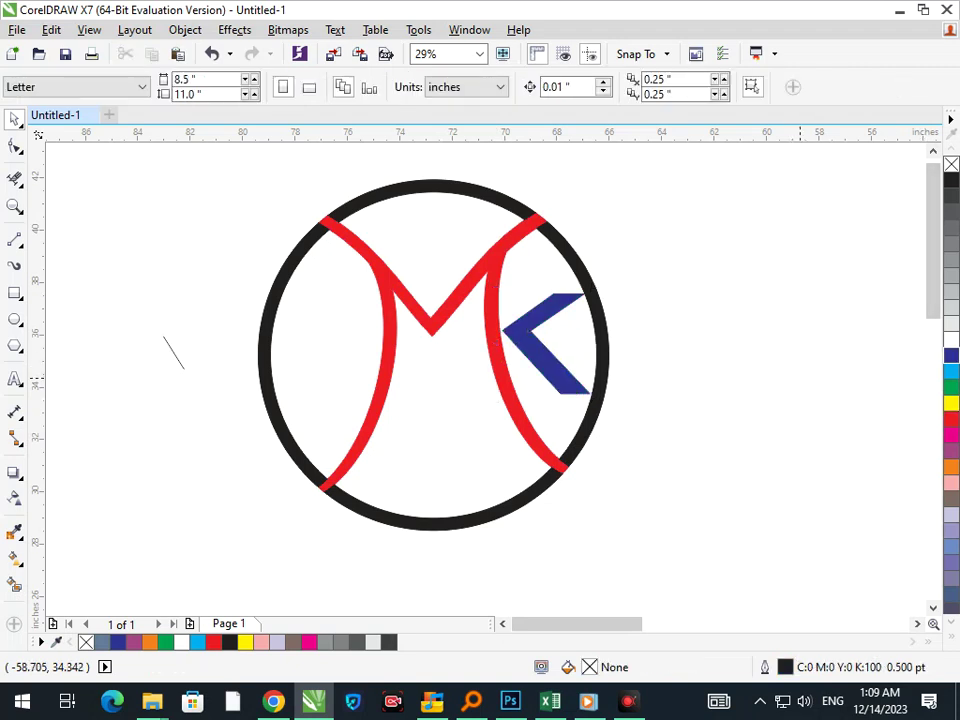
- Steepen the chevron by moving its upper arm's end nodes up and inward and its lower arm's end nodes down and inward
key("F10")
left_click(557, 307)
left_click_drag(616, 294, 552, 319)
left_click_drag(528, 276, 560, 275)
left_click_drag(634, 338, 556, 404)
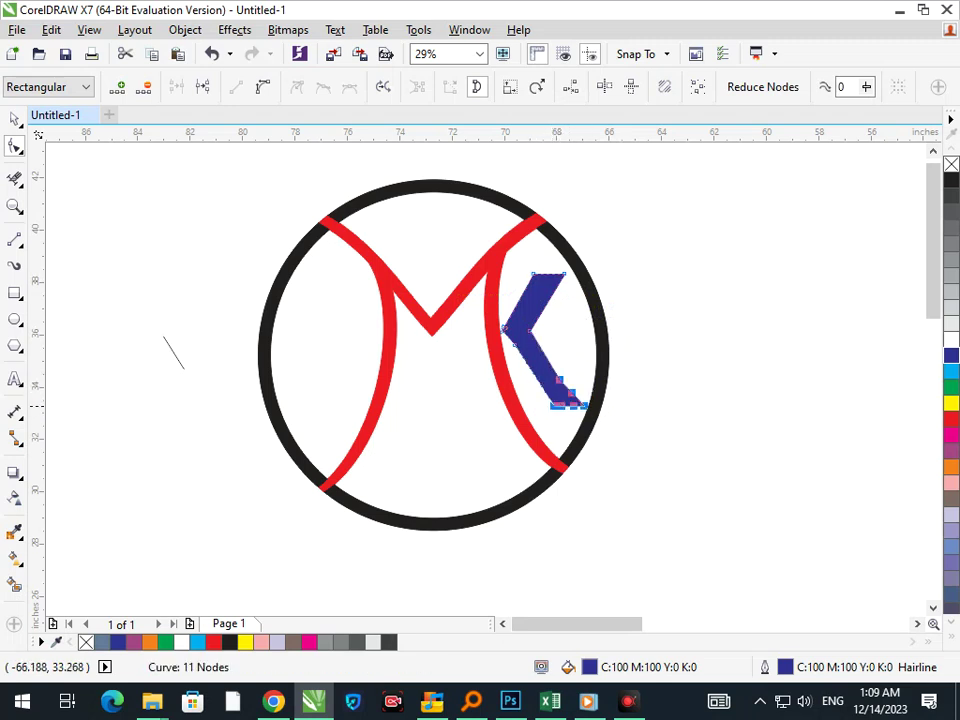
- Delete the extra node on the chevron's lower outer edge and nudge the two stray nodes on its lower inner edge to the right
left_click(515, 345)
key("Delete")
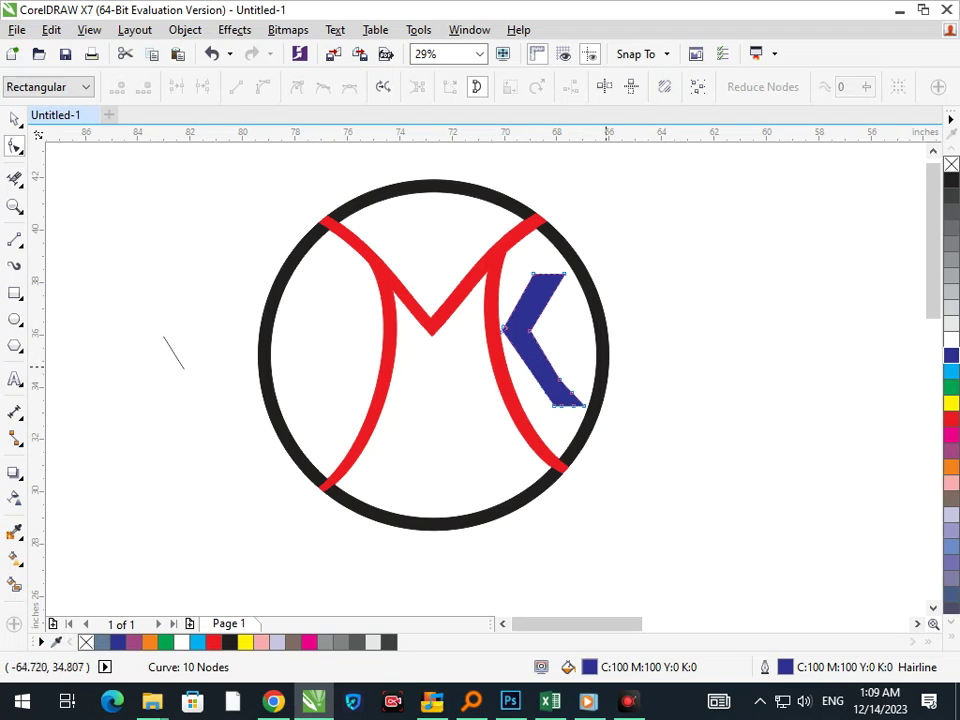
left_click_drag(578, 360, 538, 400)
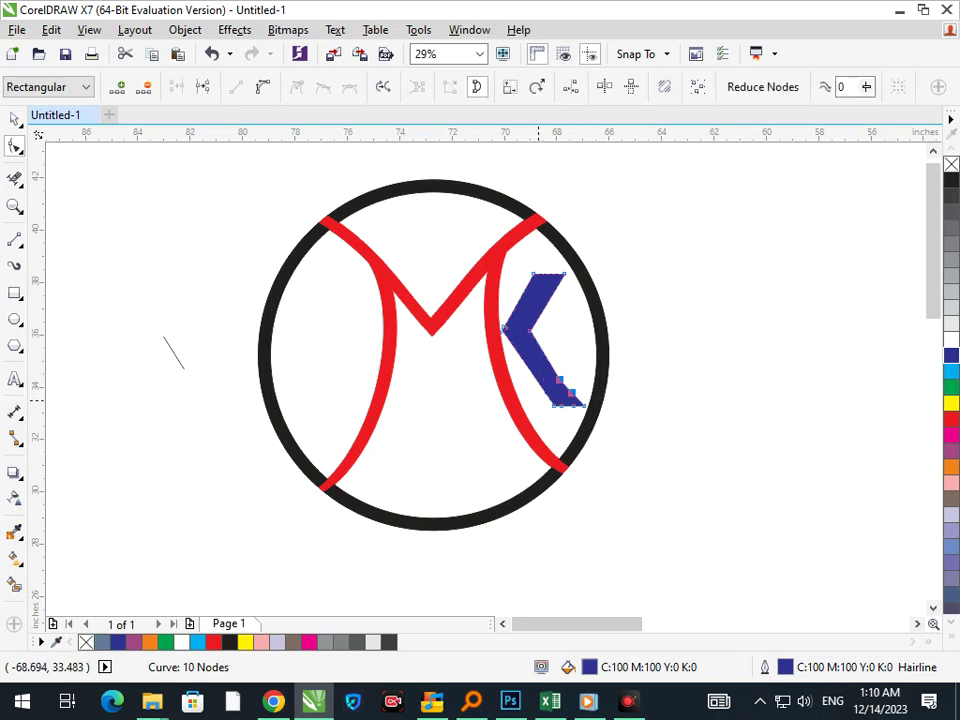
key("Right")
key("Right")
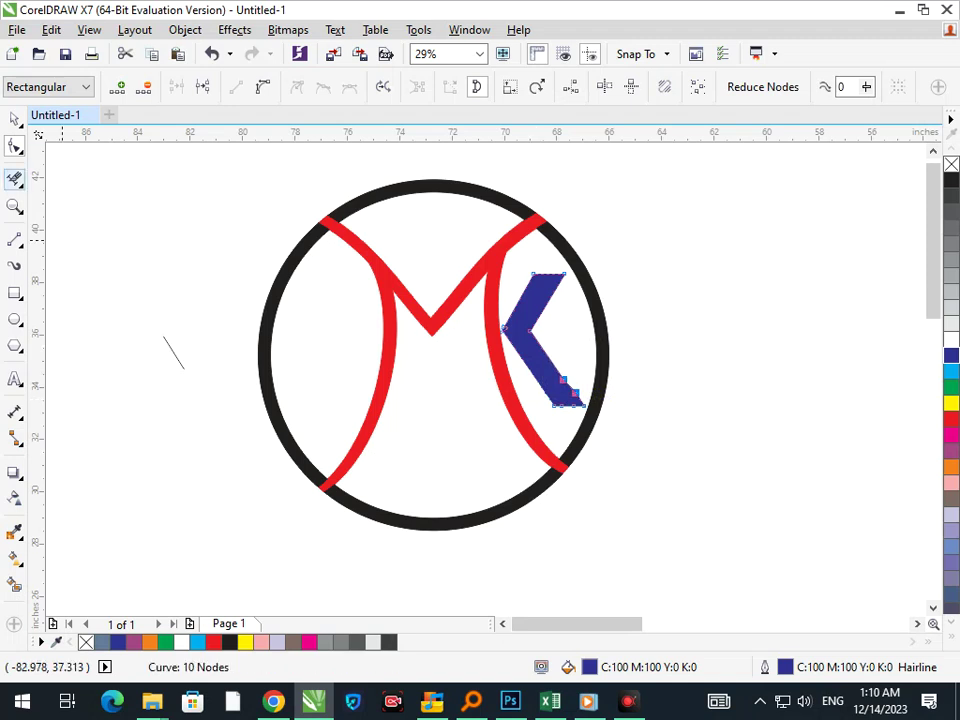
left_click(14, 119)
left_click(181, 265)
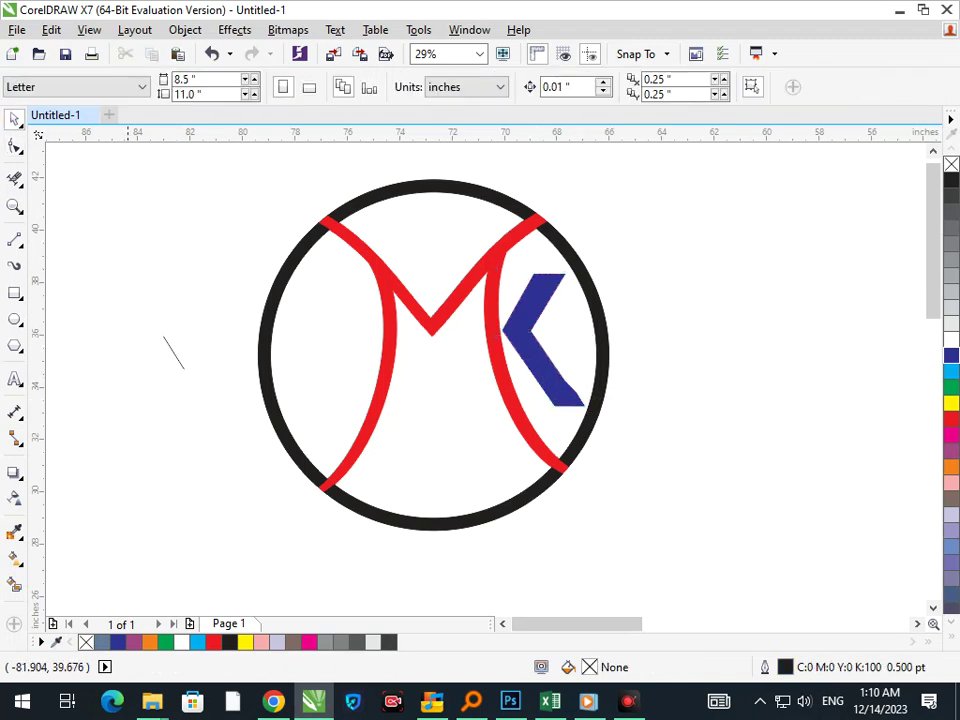
- Delete the two stray nodes on the inner edge of the chevron's lower arm to straighten it
left_click(14, 147)
left_click(564, 397)
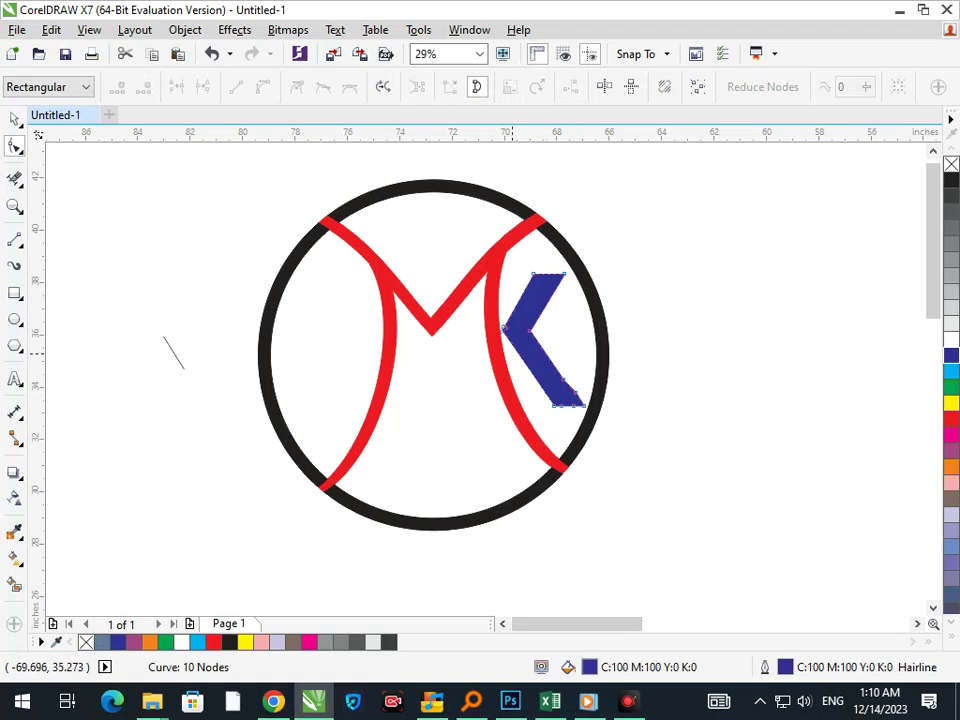
scroll(600, 393, "up", 4)
key("Delete")
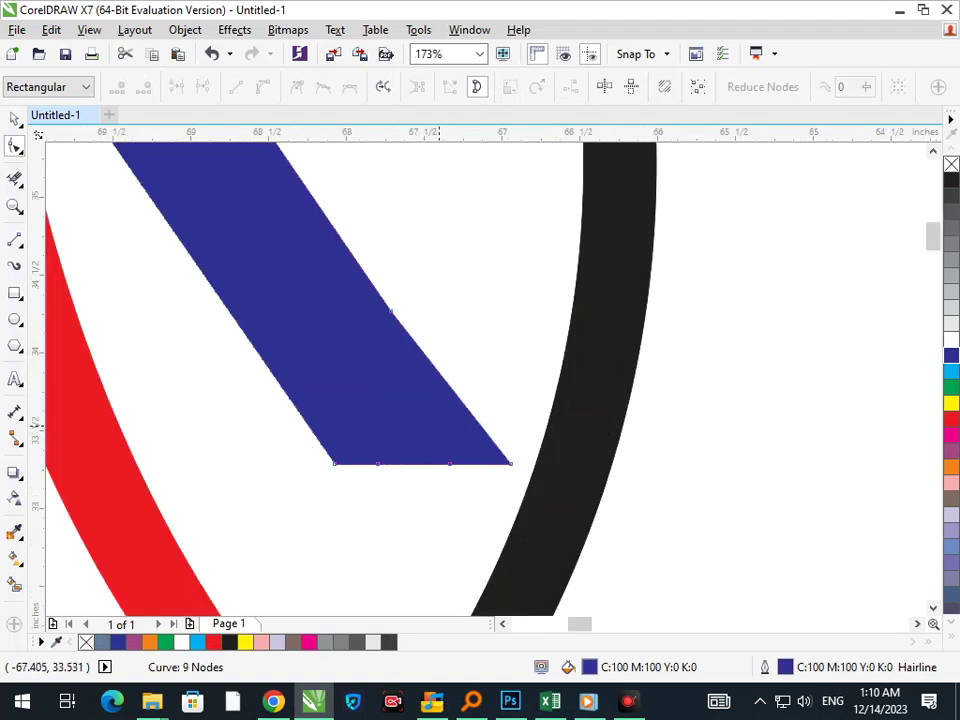
key("Delete")
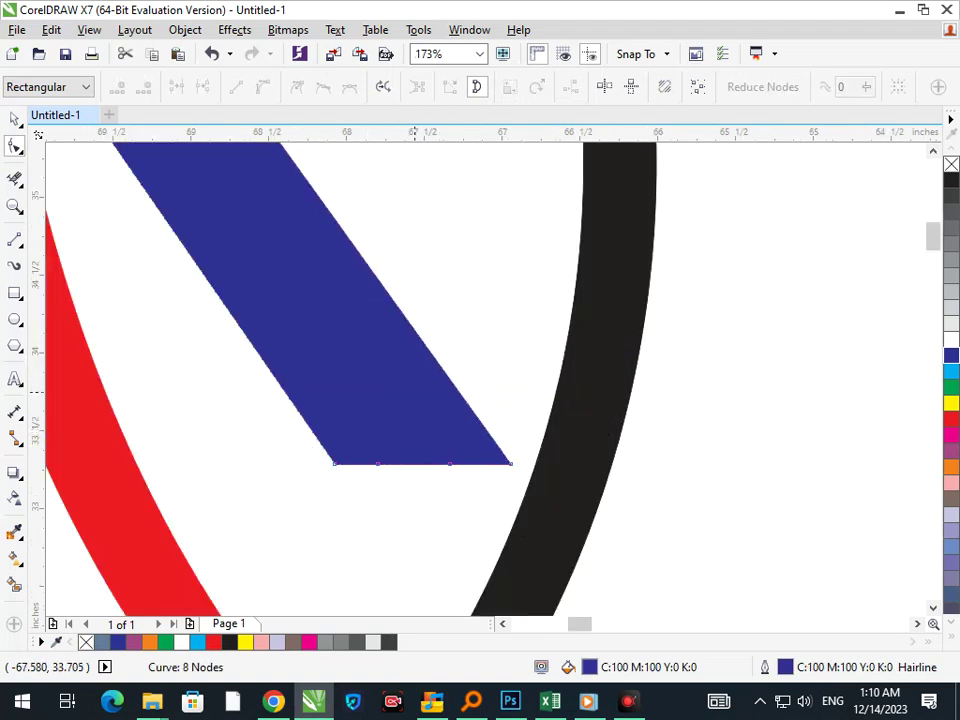
- Lower the nodes at the chevron's bend and nudge them to the right, away from the M's right leg
scroll(413, 393, "down", 4)
left_click_drag(510, 318, 557, 349)
left_click_drag(528, 330, 529, 340)
key("Right")
key("Right")
key("Right")
key("Right")
key("Right")
key("Right")
key("Right")
key("Right")
key("Right")
key("Right")
key("Right")
key("Right")
key("Right")
key("Right")
key("Right")
key("Right")
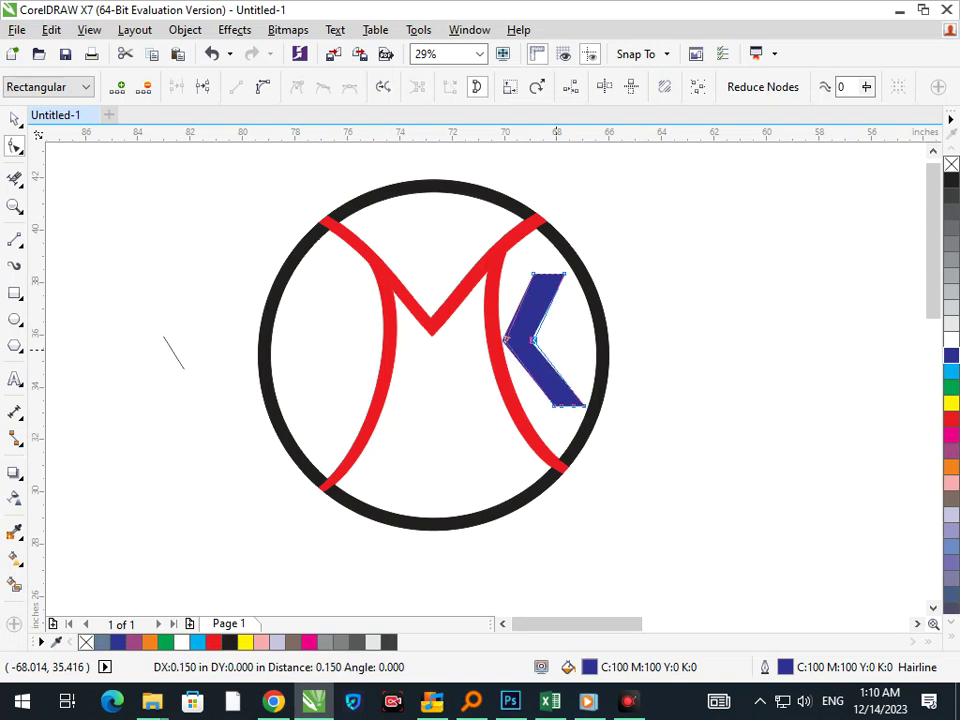
key("Right")
key("Left")
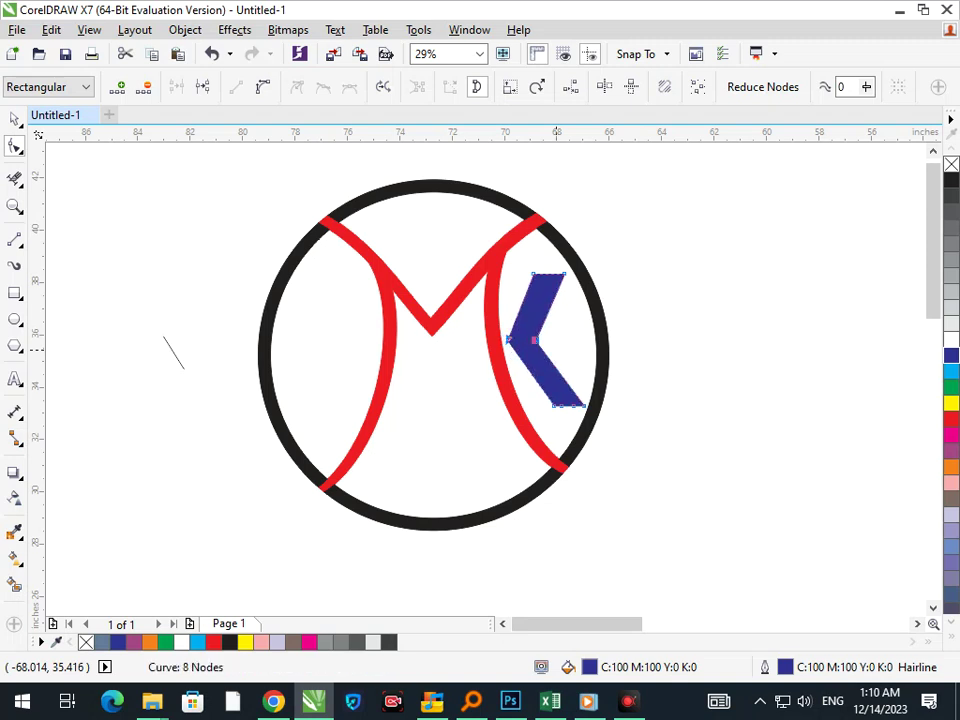
left_click(15, 119)
left_click(128, 242)
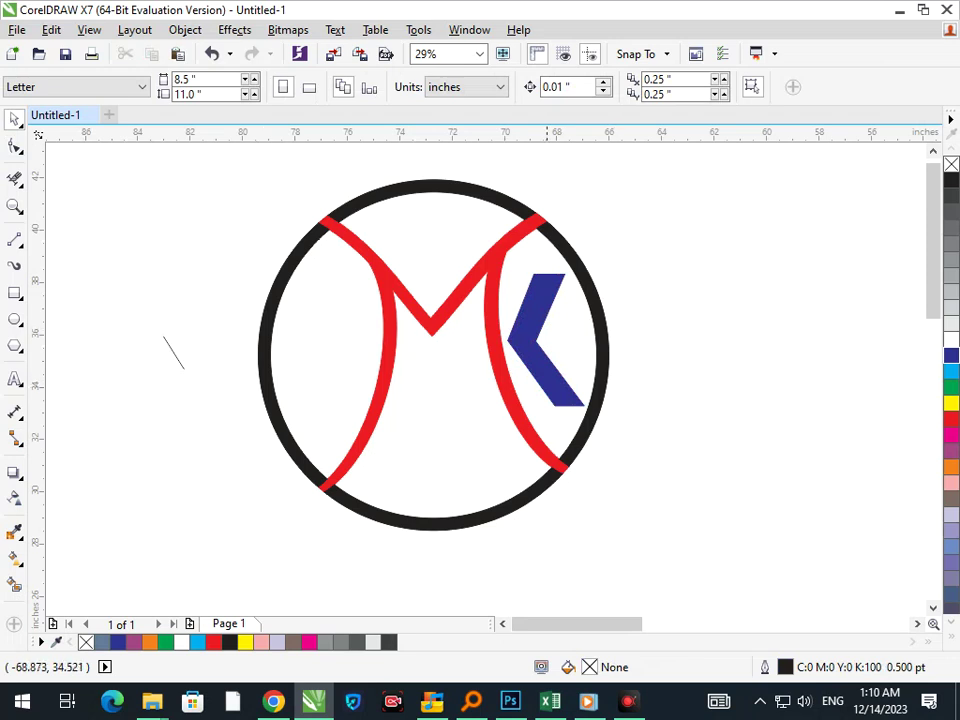
- Nudge the two end nodes of the chevron's upper arm to the right, toward the ring
left_click(14, 146)
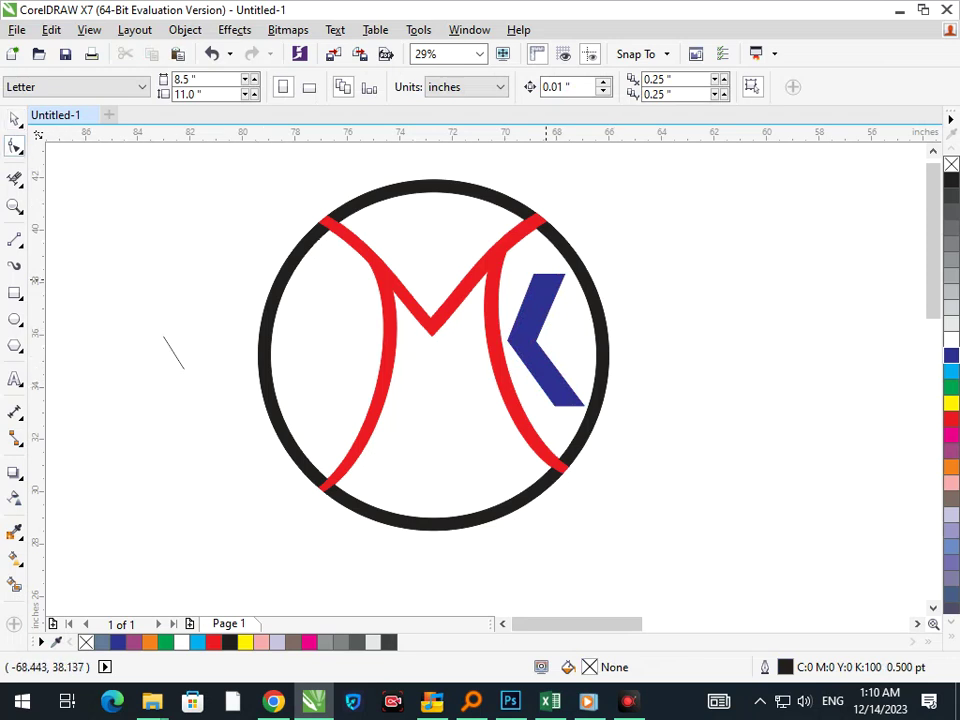
left_click(546, 282)
left_click_drag(595, 241, 568, 273)
key("Right")
key("Right")
key("Right")
key("Right")
key("Right")
key("Right")
key("Right")
key("Right")
key("Right")
key("Right")
key("Right")
key("Right")
key("Right")
key("Right")
key("Right")
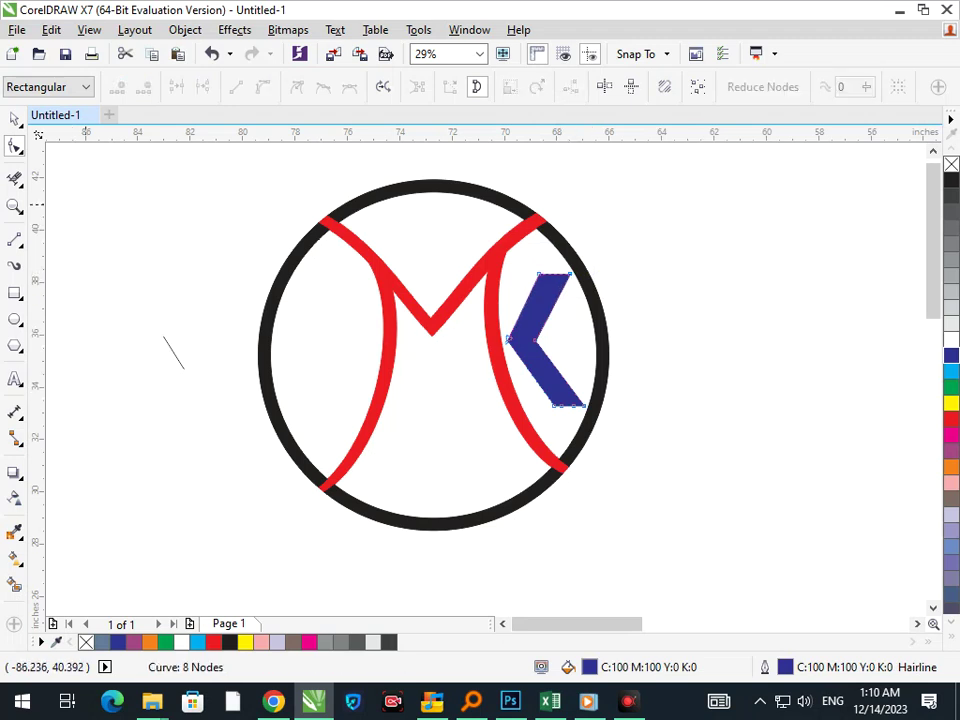
- Try purple, green and cyan as the fill and outline colour of the black ring
key("space")
key("Escape")
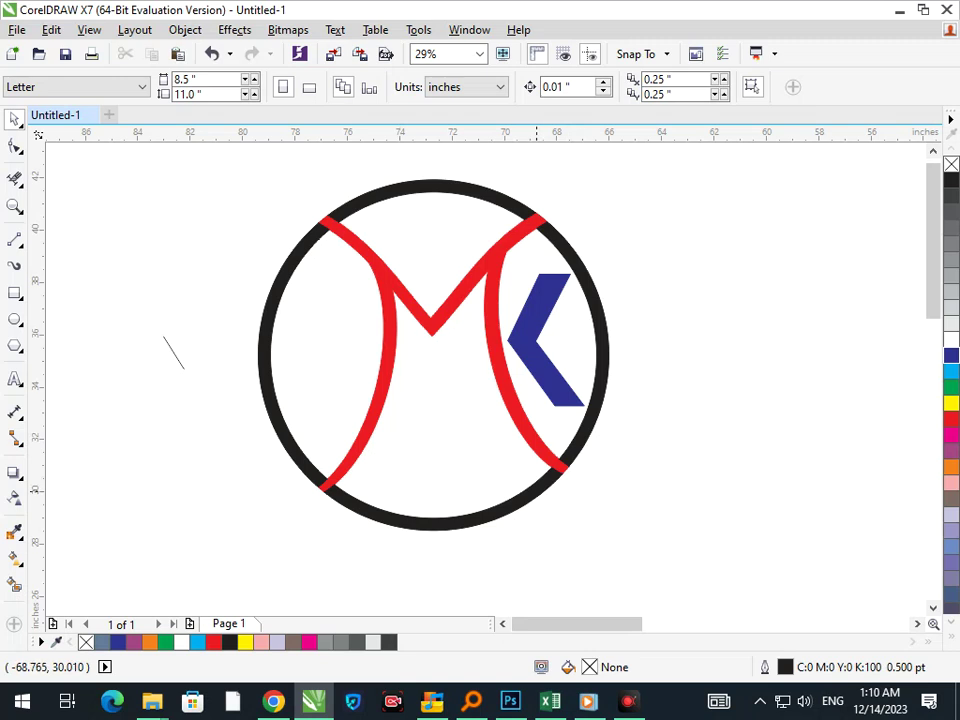
left_click(537, 491)
left_click(951, 451)
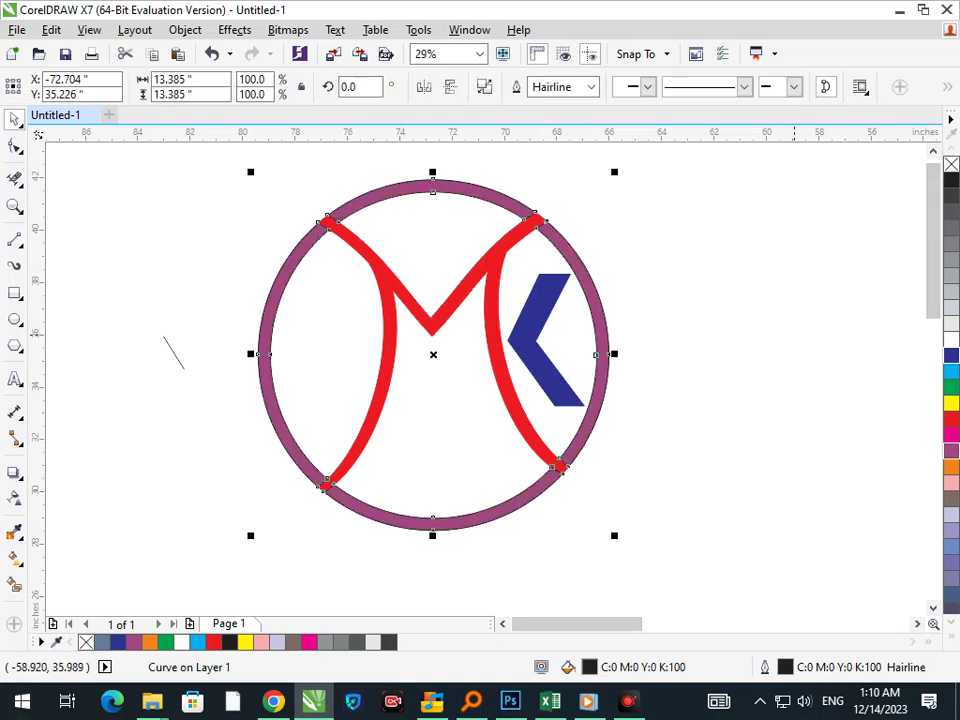
right_click(951, 451)
left_click(951, 387)
right_click(951, 387)
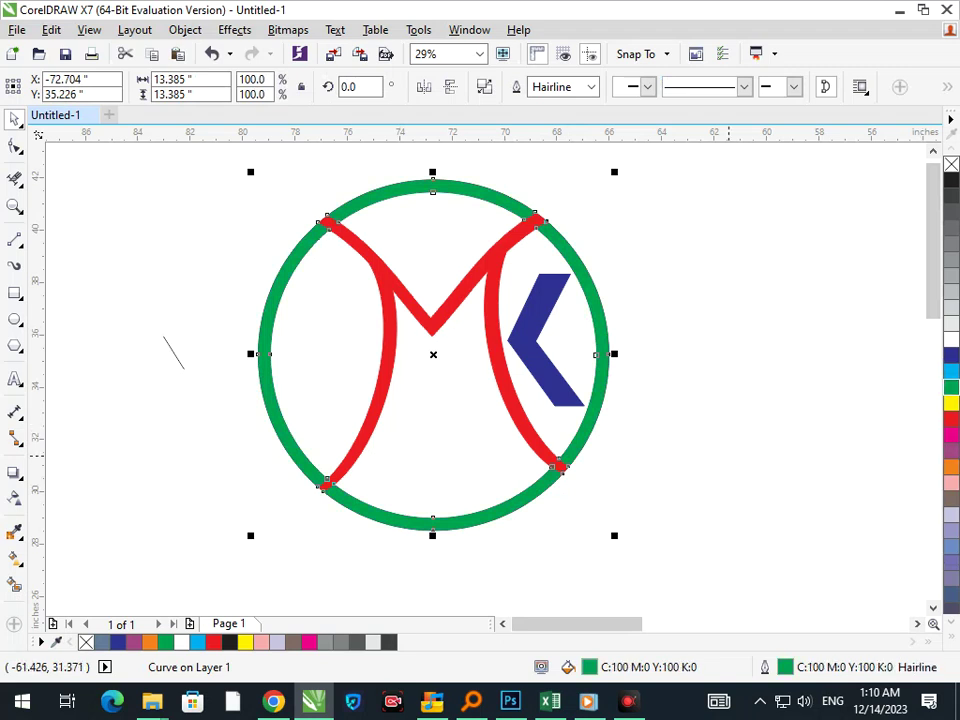
left_click(951, 371)
right_click(951, 371)
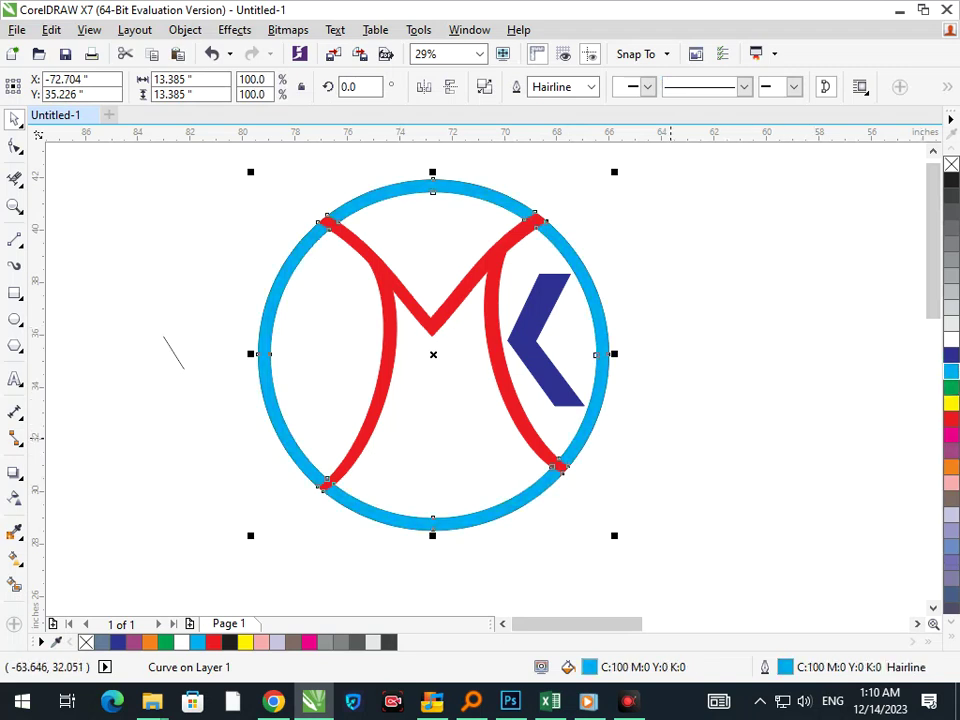
left_click(682, 431)
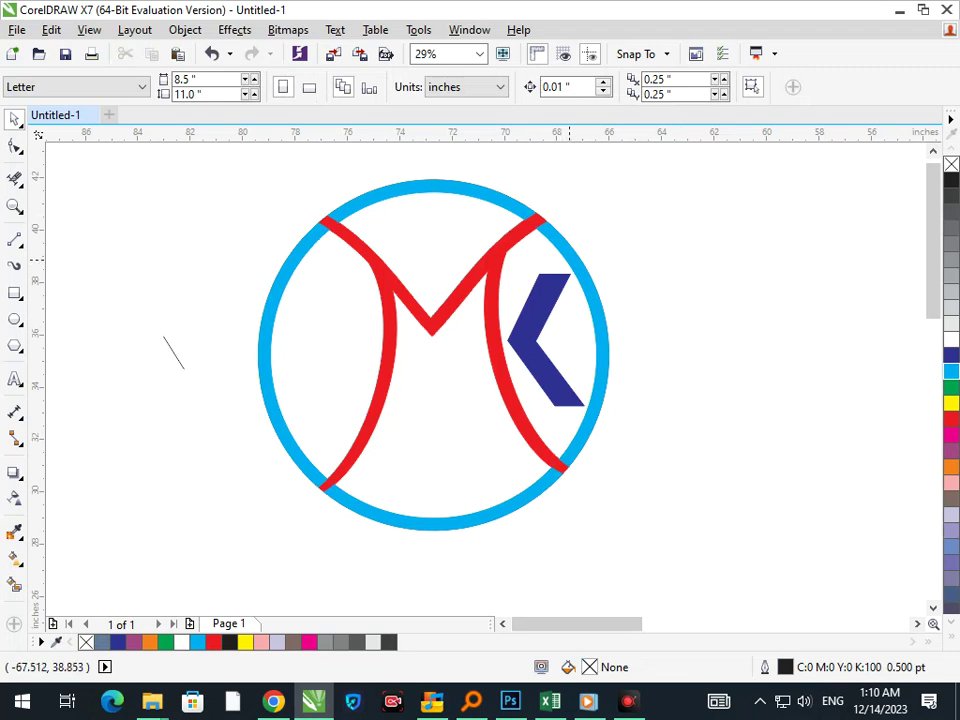
- Set the ring's fill and outline colour to Dark Brown
left_click(574, 260)
left_click(951, 499)
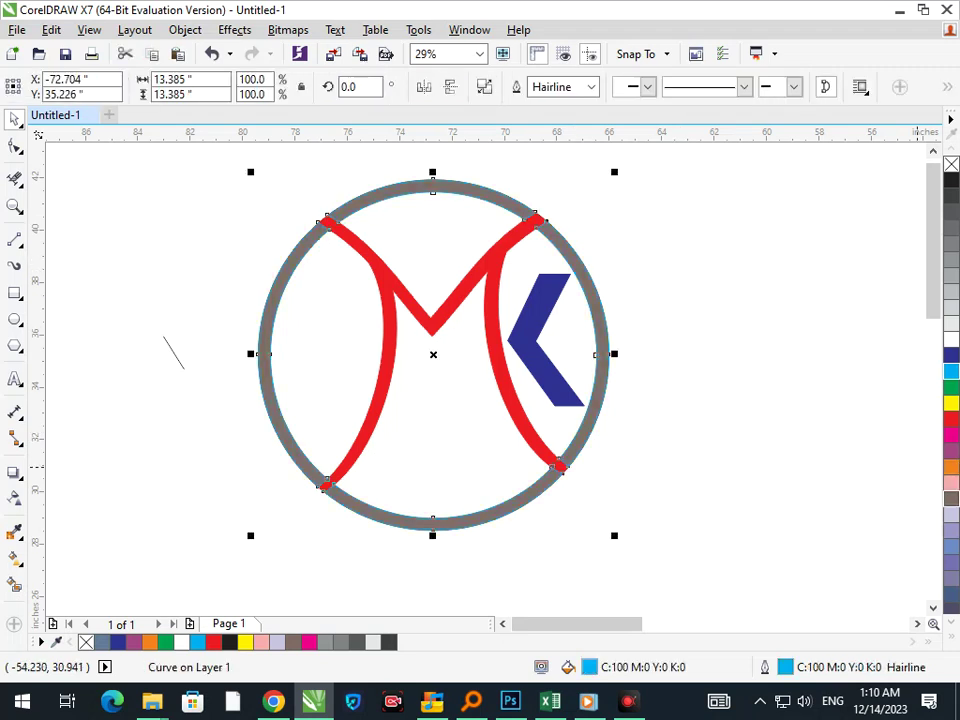
right_click(951, 499)
left_click(757, 507)
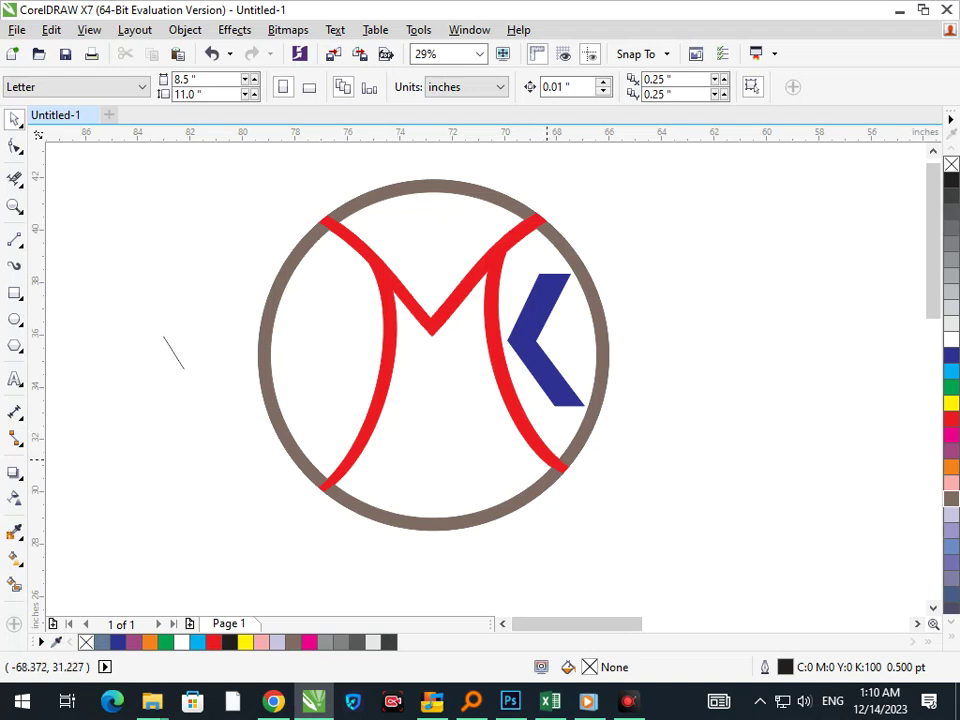
- Try filling all the logo's objects at once with Dark Brown, and undo the fill
left_click_drag(190, 140, 675, 571)
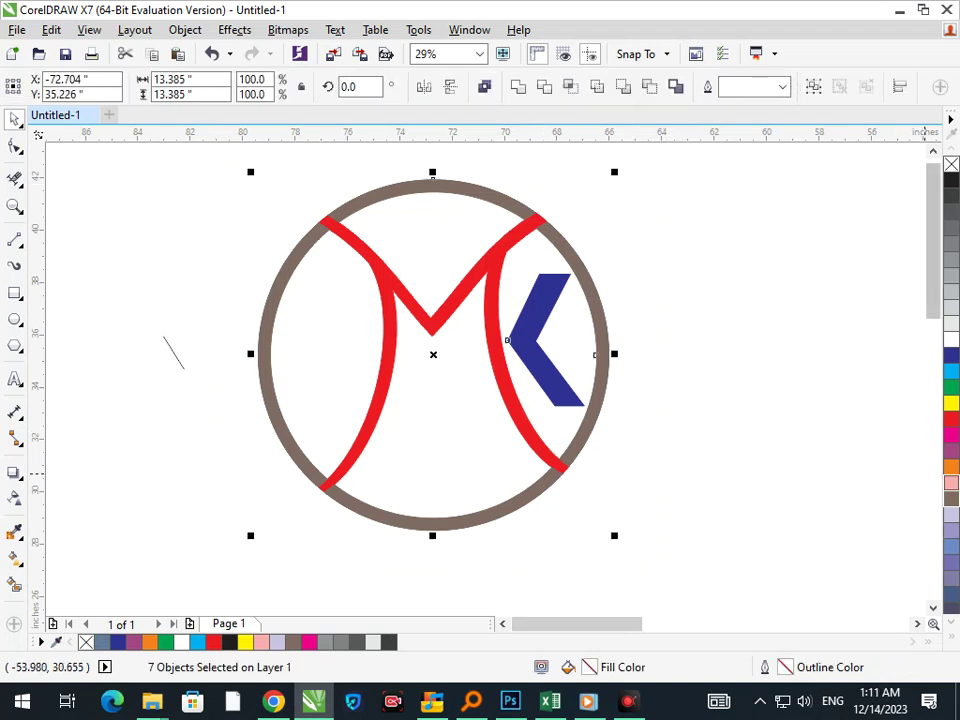
left_click(950, 497)
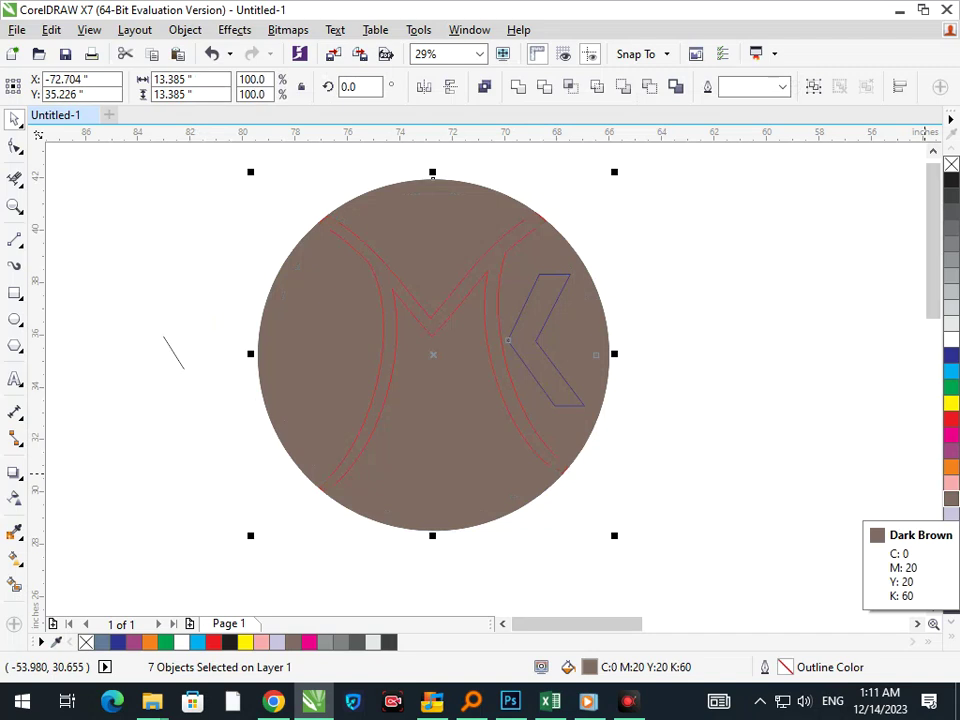
key("ctrl+z")
key("Escape")
- Set the fill and outline of the M and the chevron to Dark Brown to match the ring
left_click(497, 441)
key("ctrl+z")
left_click(509, 341, "shift")
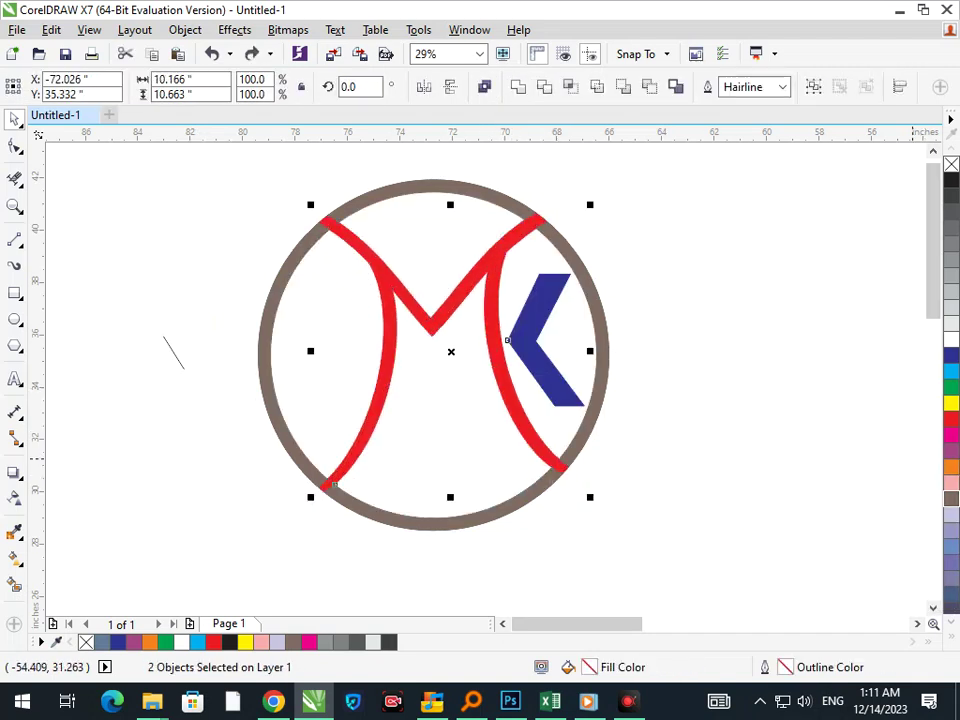
left_click(951, 498)
right_click(951, 498)
left_click(709, 471)
left_click_drag(197, 170, 173, 238)
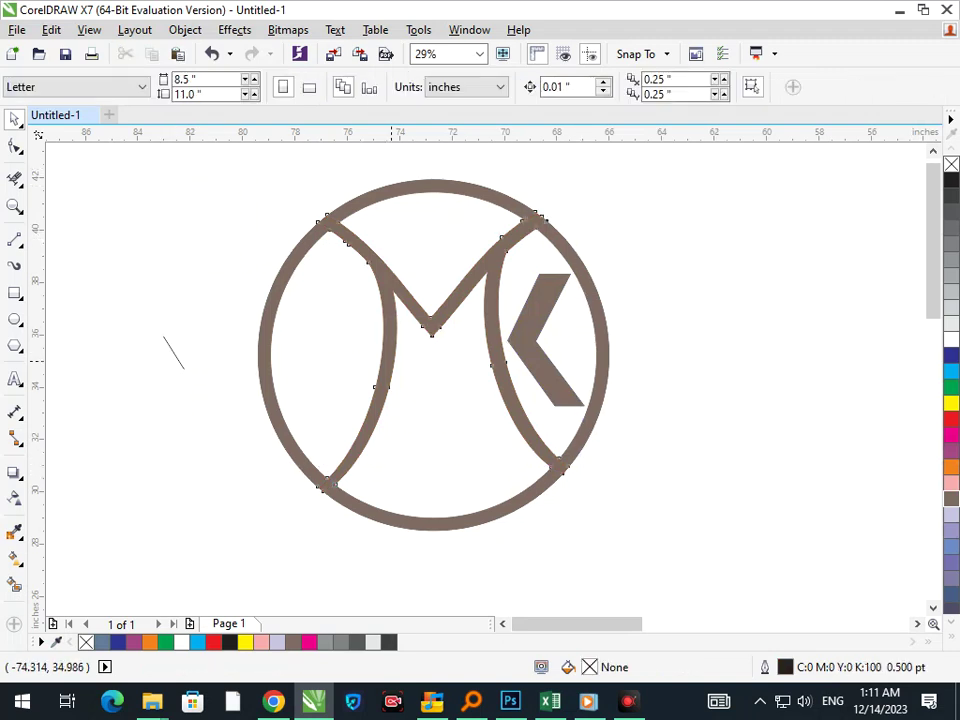
- Weld the M, the chevron and the ring into a single curve
left_click(392, 360)
left_click(550, 399, "shift")
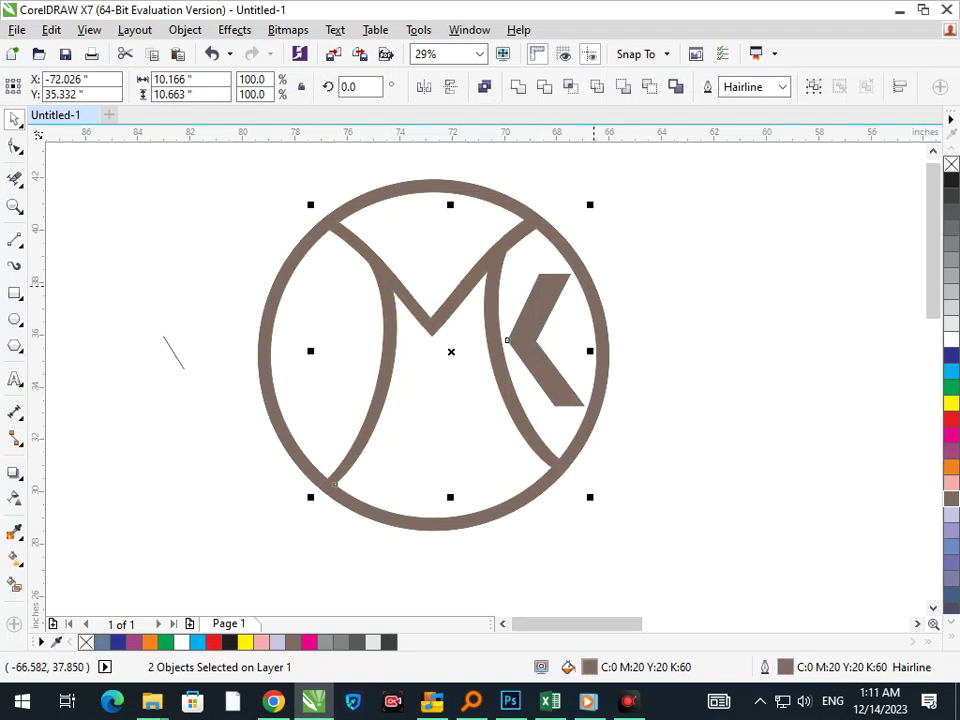
left_click(593, 285, "shift")
left_click(518, 87)
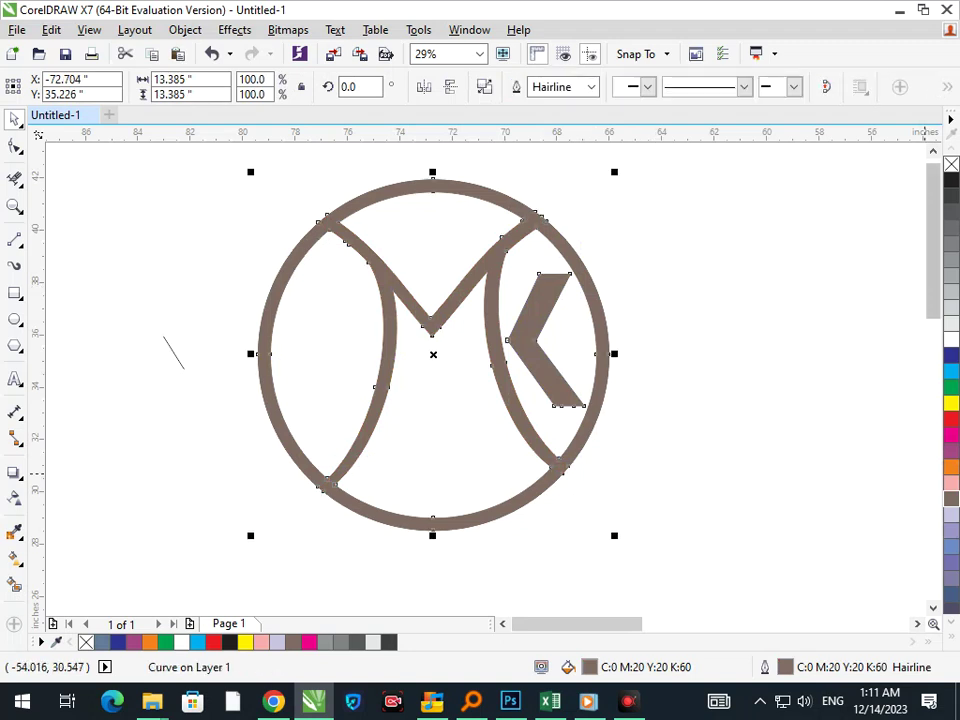
- Try purple, red and cyan fills on the welded logo, ending on dark blue (C:100 M:100 Y:0 K:0)
left_click(951, 451)
left_click(652, 412)
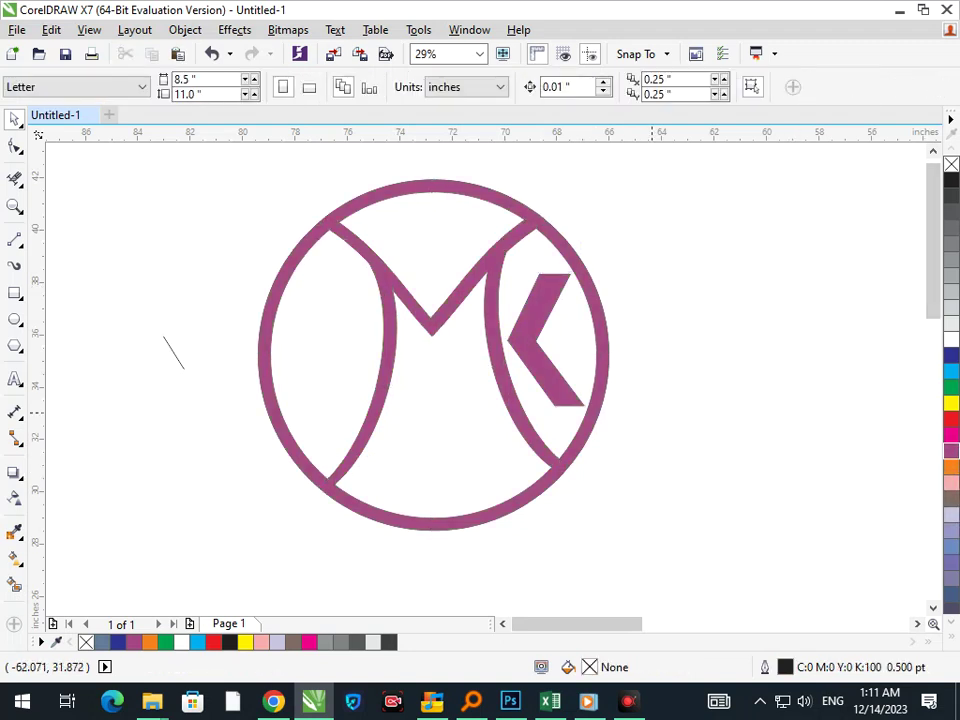
left_click(553, 387)
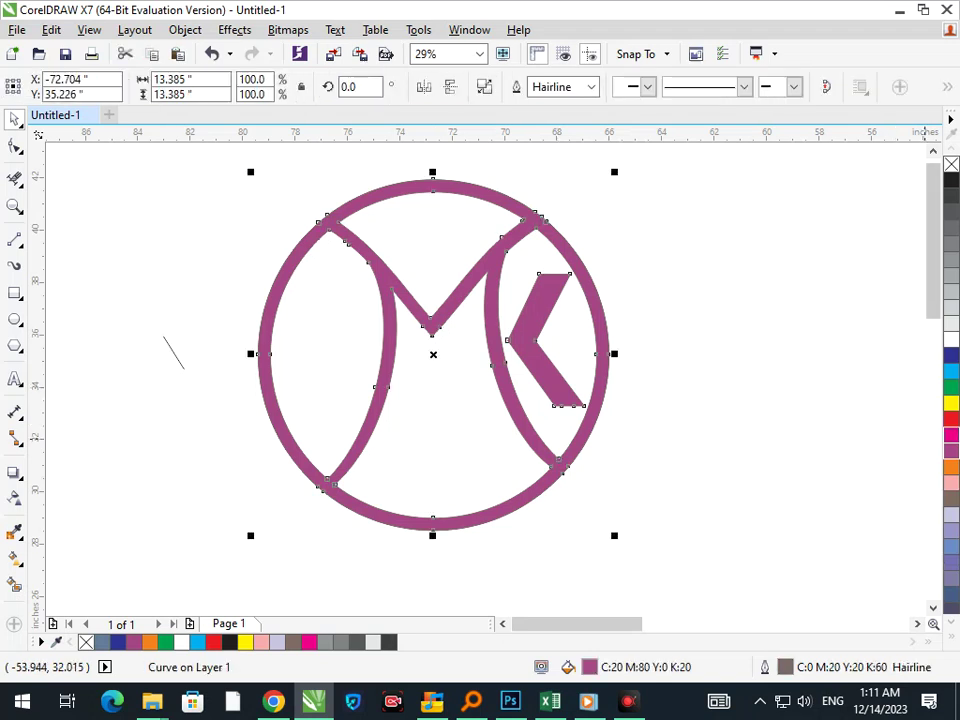
left_click(951, 419)
left_click(951, 372)
left_click(951, 355)
left_click(951, 372)
left_click(951, 355)
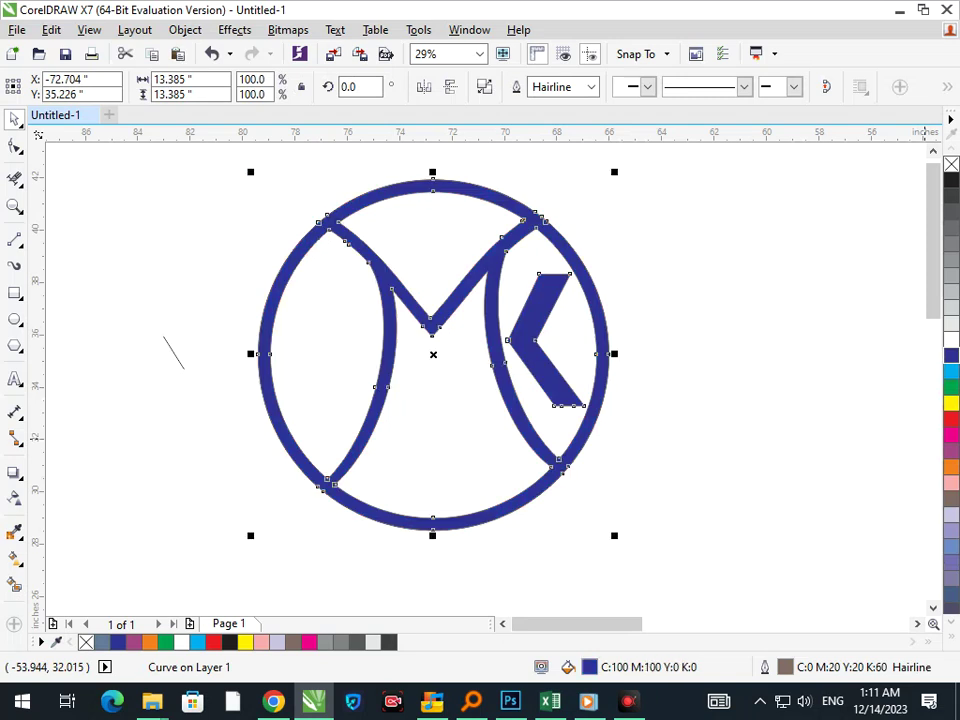
key("Escape")
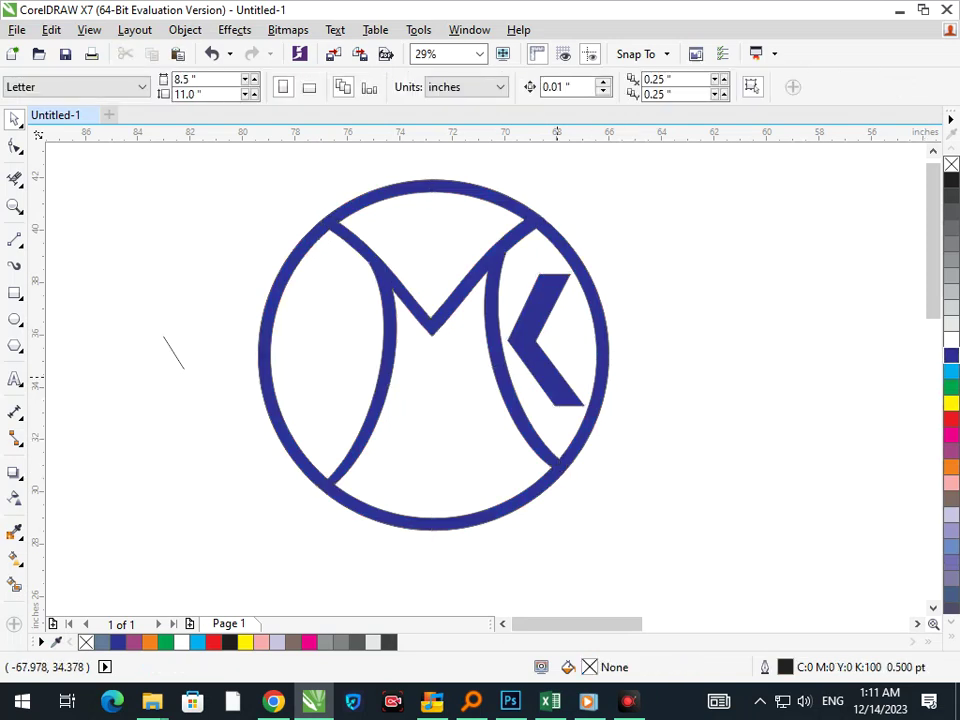
- Try to separate the chevron from the welded logo by breaking the curve apart and moving it, and undo the move
left_click(557, 377)
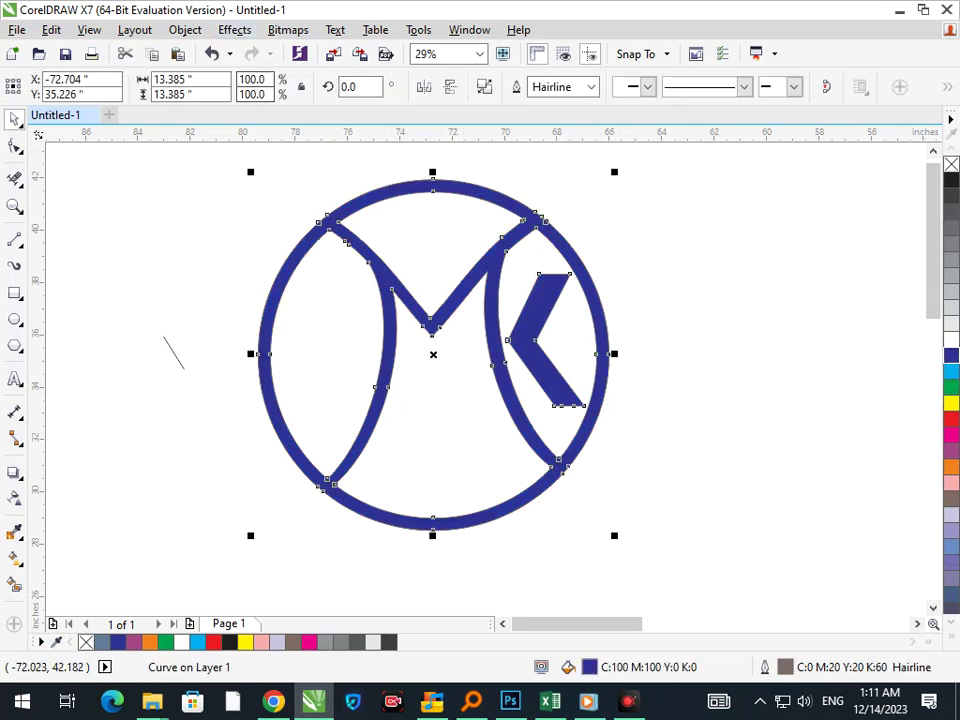
left_click(185, 29)
left_click(246, 311)
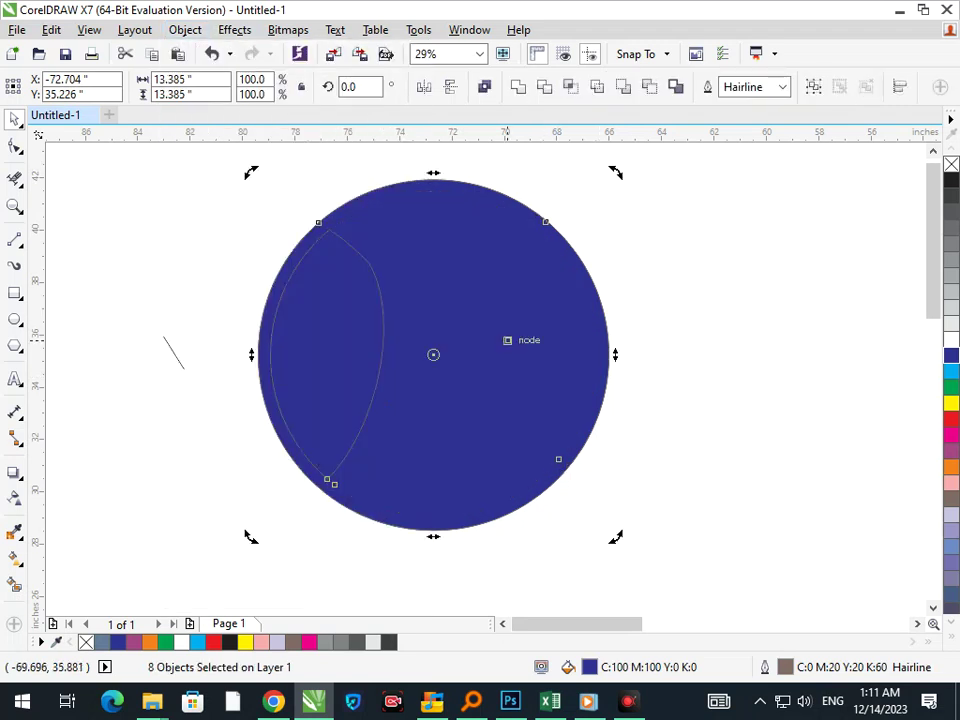
key("ctrl+l")
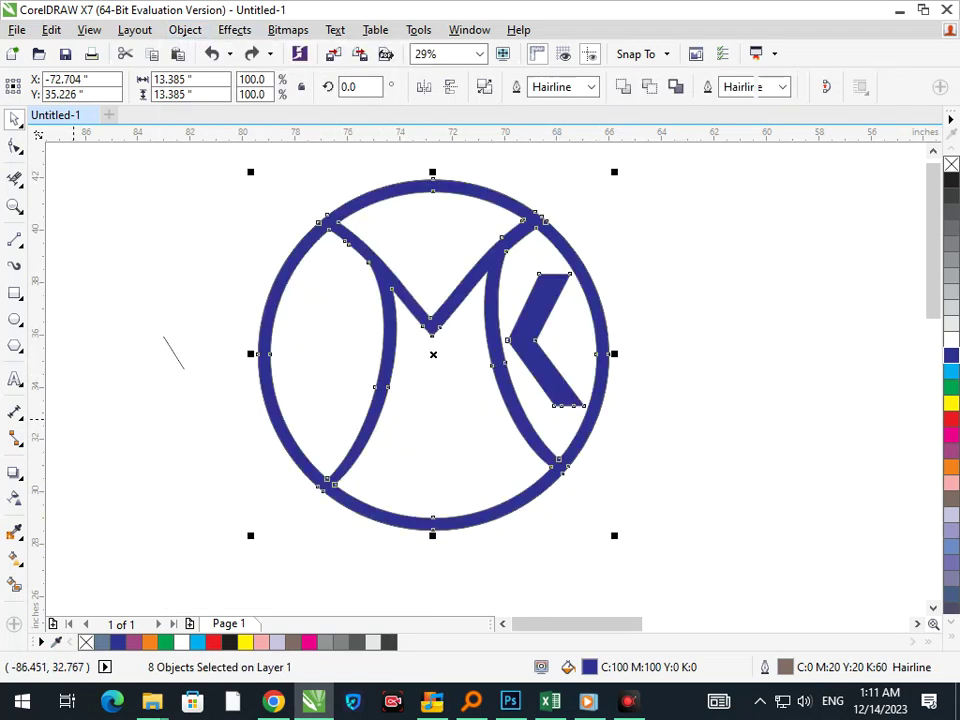
left_click(669, 387)
left_click_drag(553, 365, 608, 347)
key("ctrl+z")
- Create an outline-free copy of the chevron with Smart Fill and colour it red (C:0 M:100 Y:100 K:0)
left_click(14, 585)
left_click(547, 389)
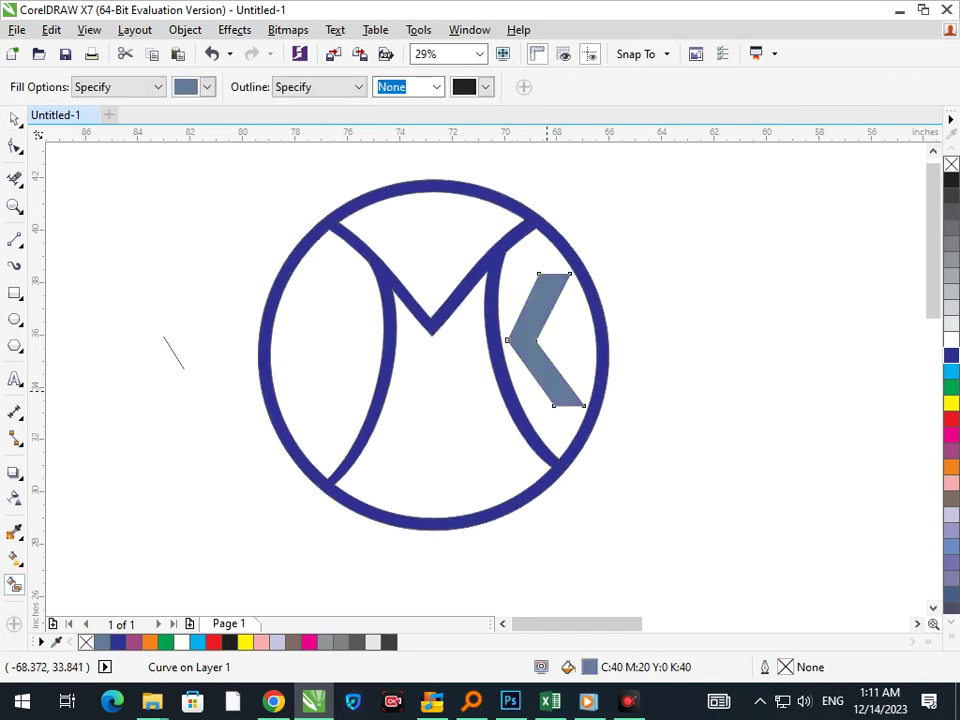
left_click(951, 387)
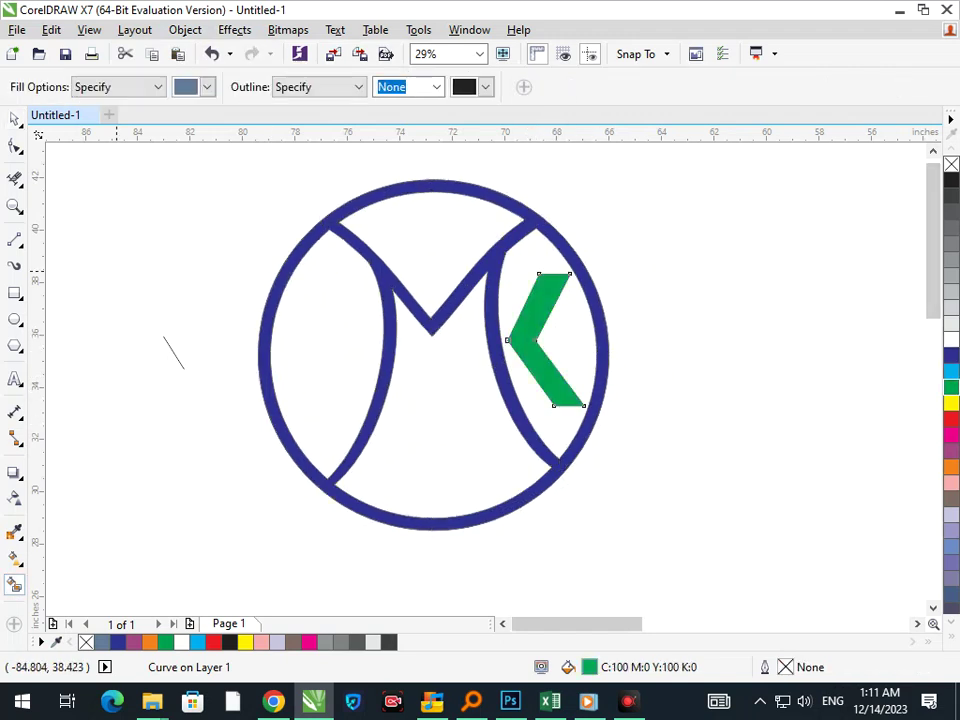
left_click(951, 180)
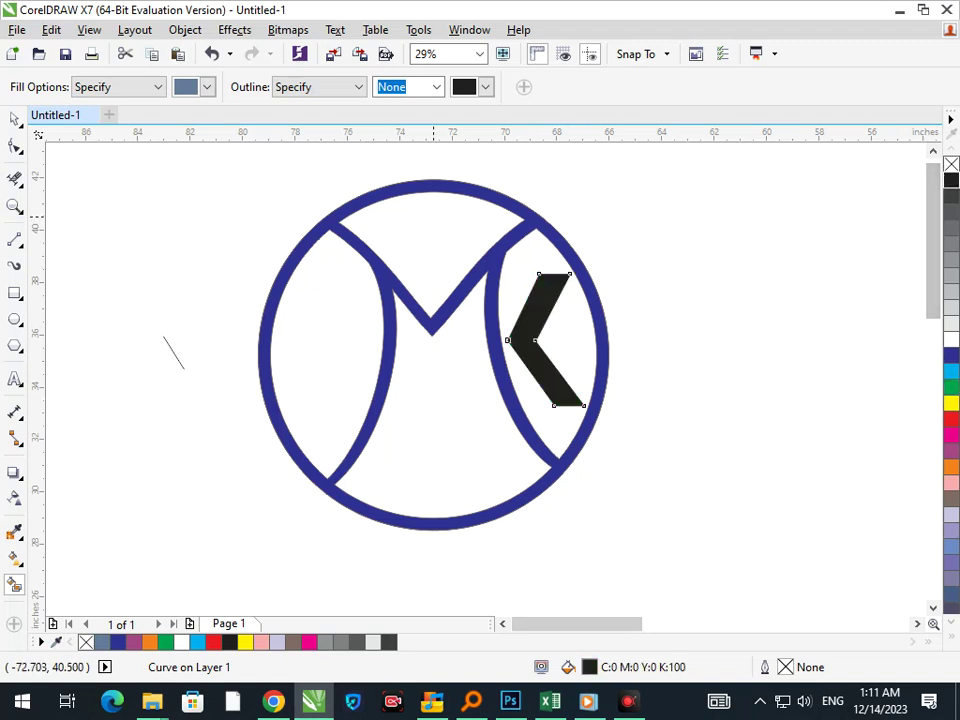
left_click(951, 418)
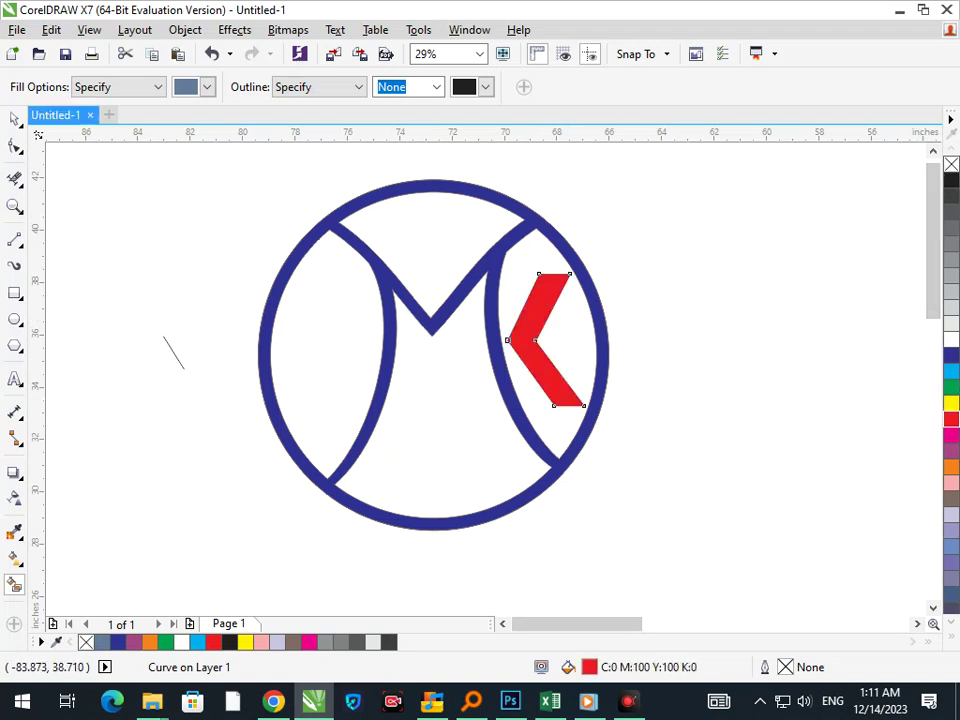
left_click(15, 119)
left_click(197, 203)
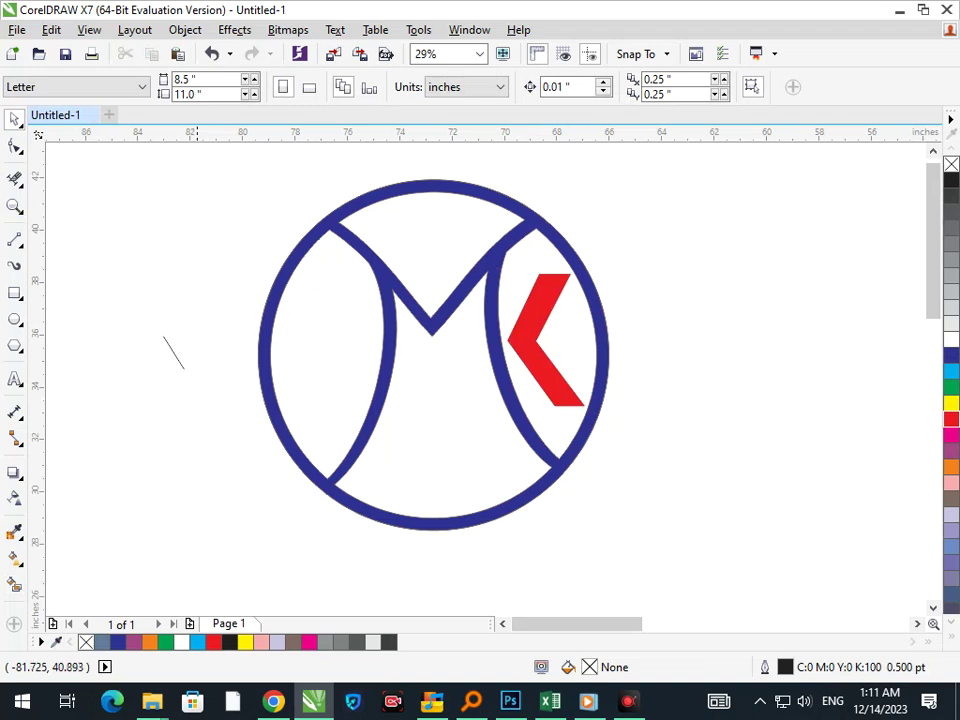
- Try scaling the red chevron and the separate ring pieces down to 11.456 by 10.091 inches, and undo it
left_click_drag(201, 180, 654, 557)
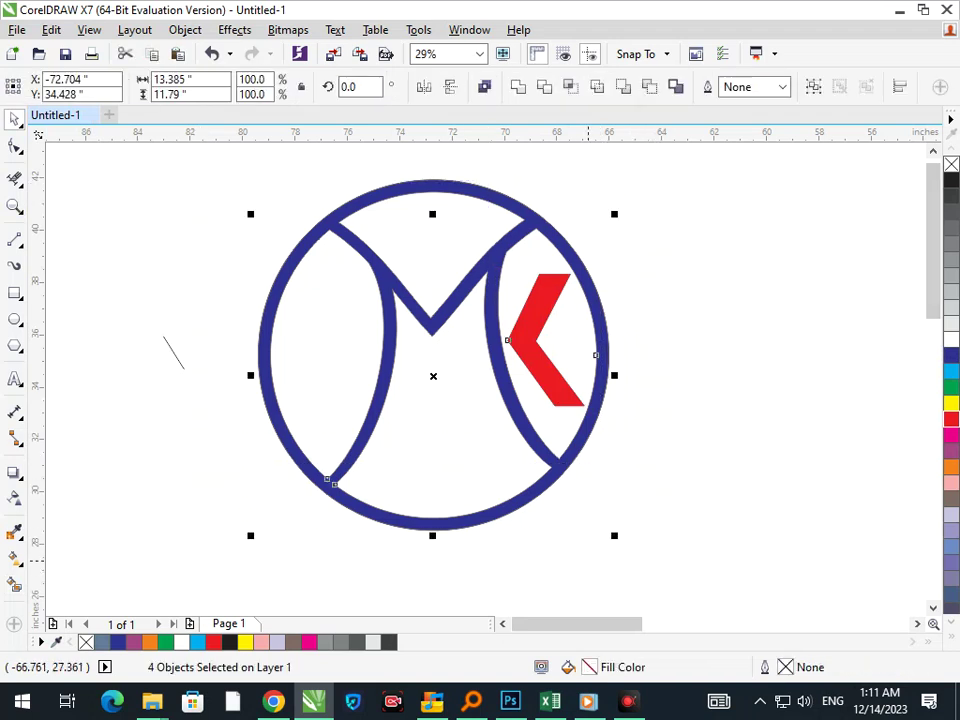
left_click_drag(254, 527, 279, 510)
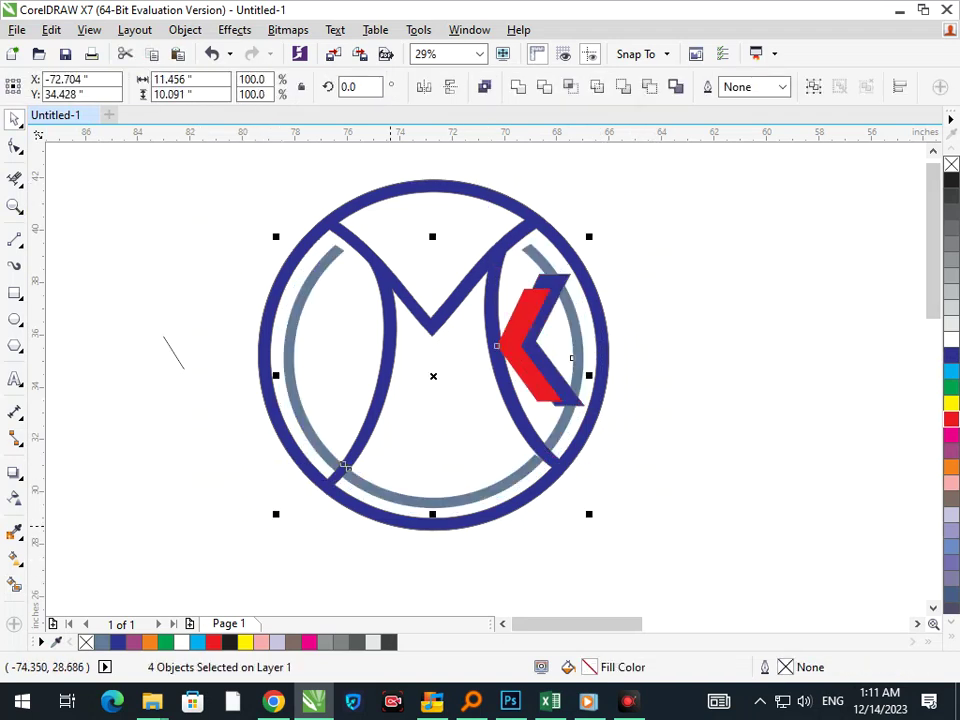
key("ctrl+z")
key("Escape")
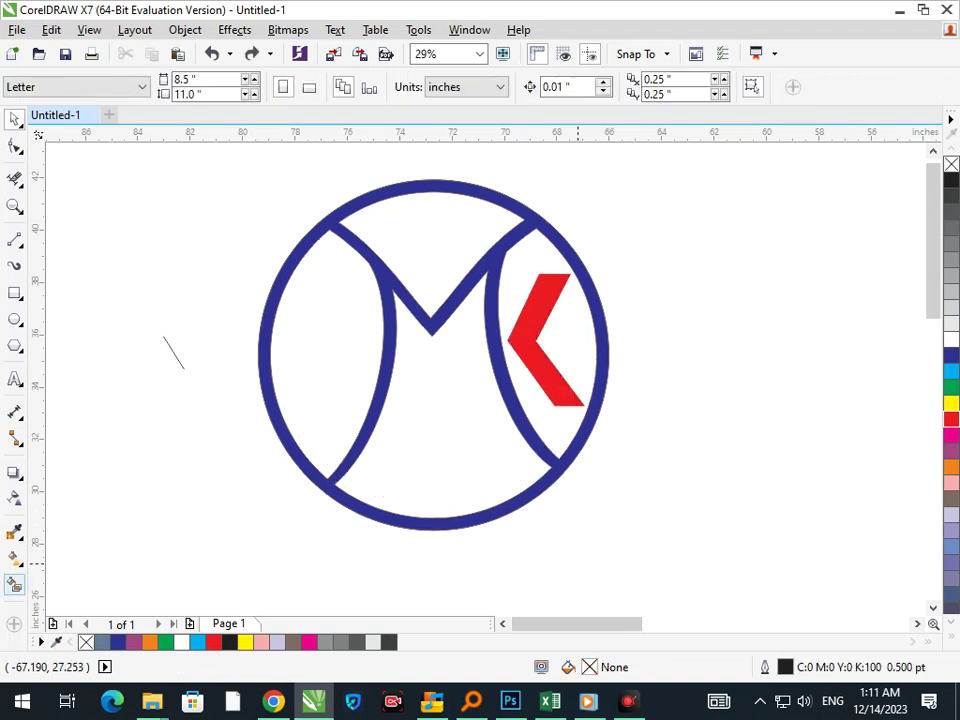
- Try applying Smart Fill at the M's left leg and moving the welded logo upward, and undo the move
left_click(14, 585)
left_click(370, 431)
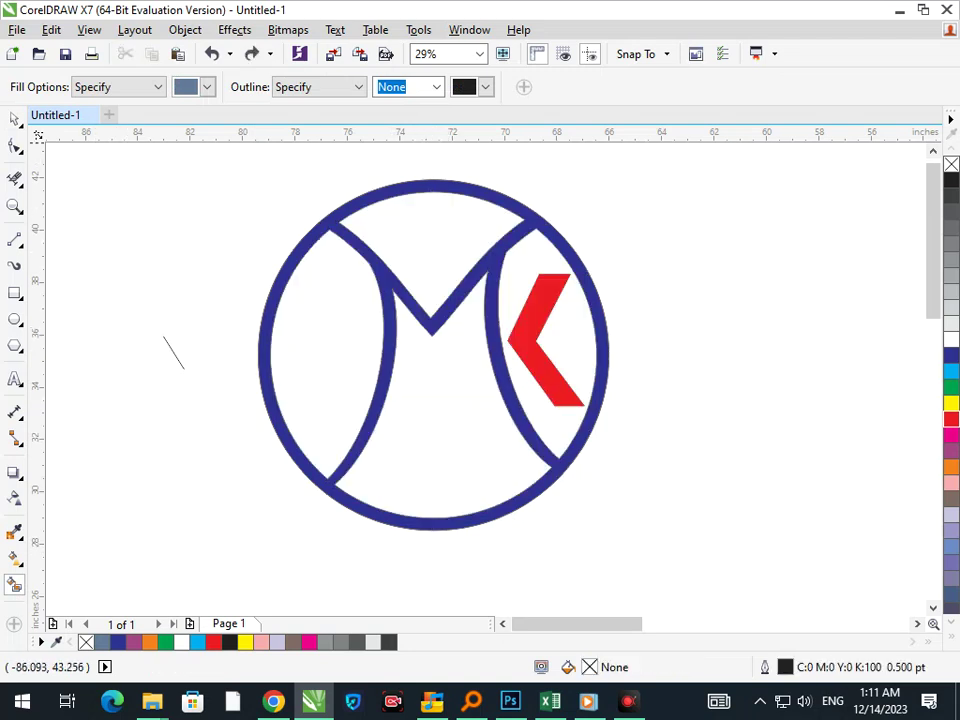
left_click(15, 119)
left_click_drag(370, 263, 364, 225)
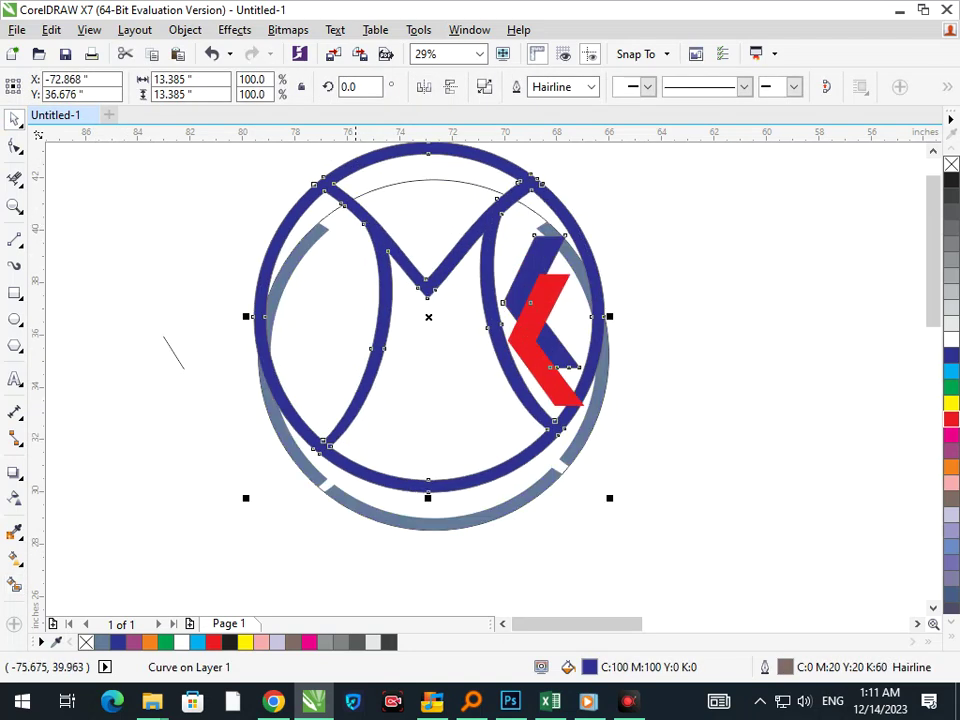
key("ctrl+z")
- Break the welded logo's curve apart and undo the break
left_click(185, 29)
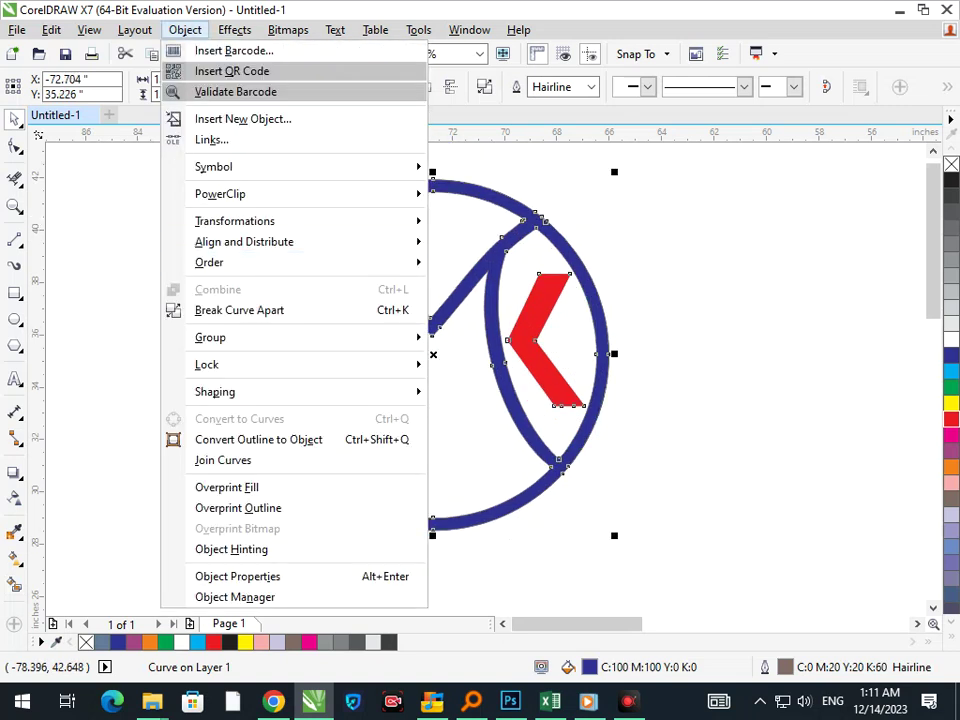
left_click(239, 310)
left_click(166, 324)
key("ctrl+z")
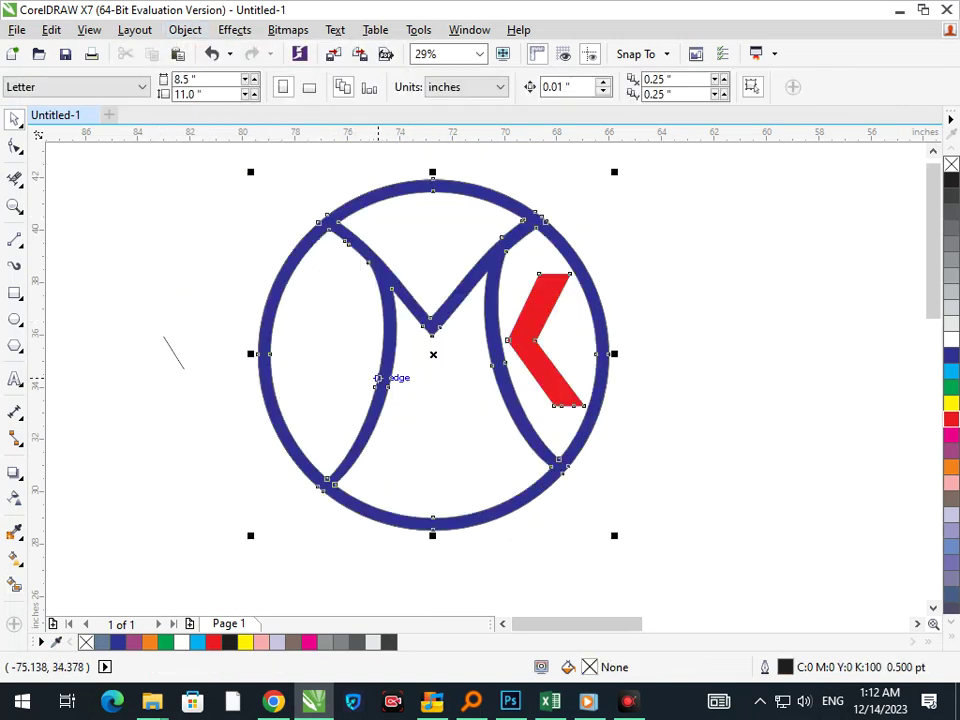
left_click(704, 457)
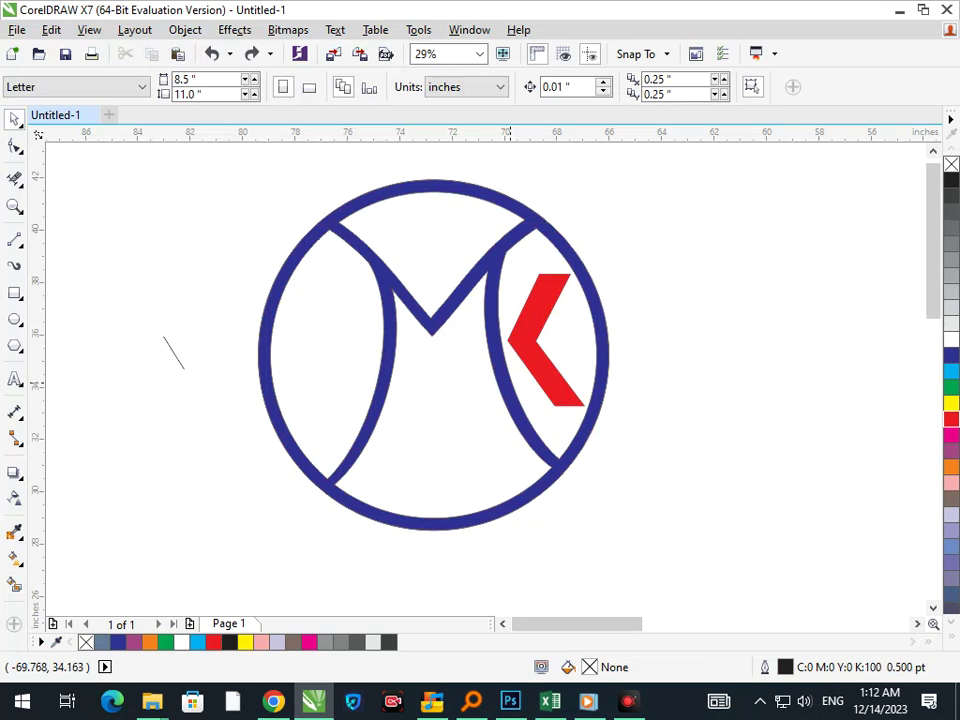
- Fill the welded ring and M curve with Green (C:100 M:0 Y:100 K:0), leaving out the red chevron
left_click_drag(208, 197, 645, 527)
left_click(645, 527)
left_click(589, 405)
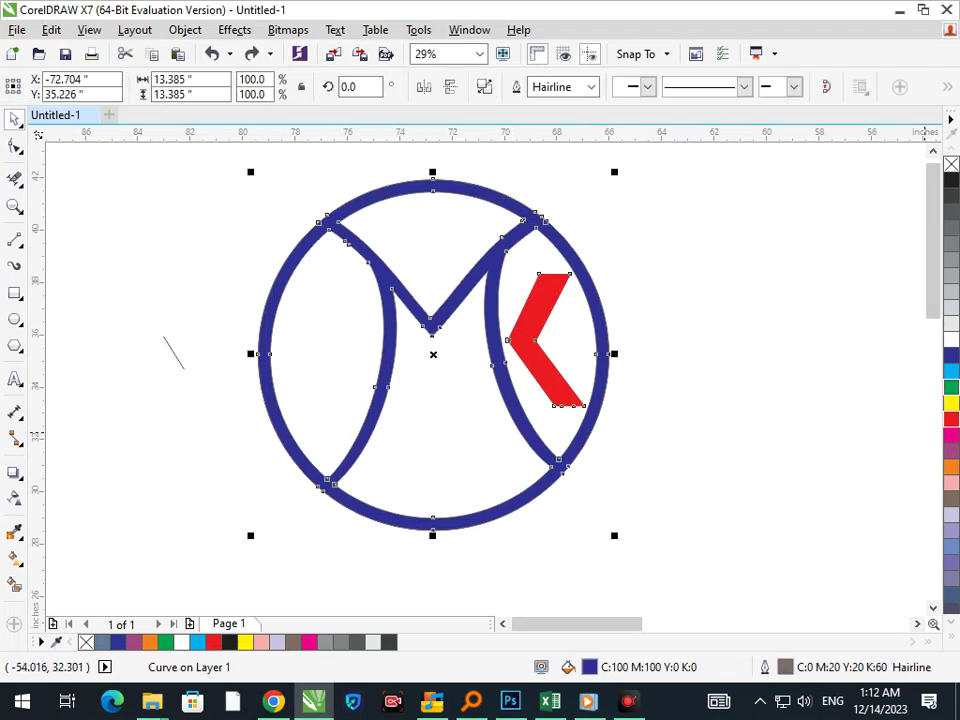
left_click(951, 387)
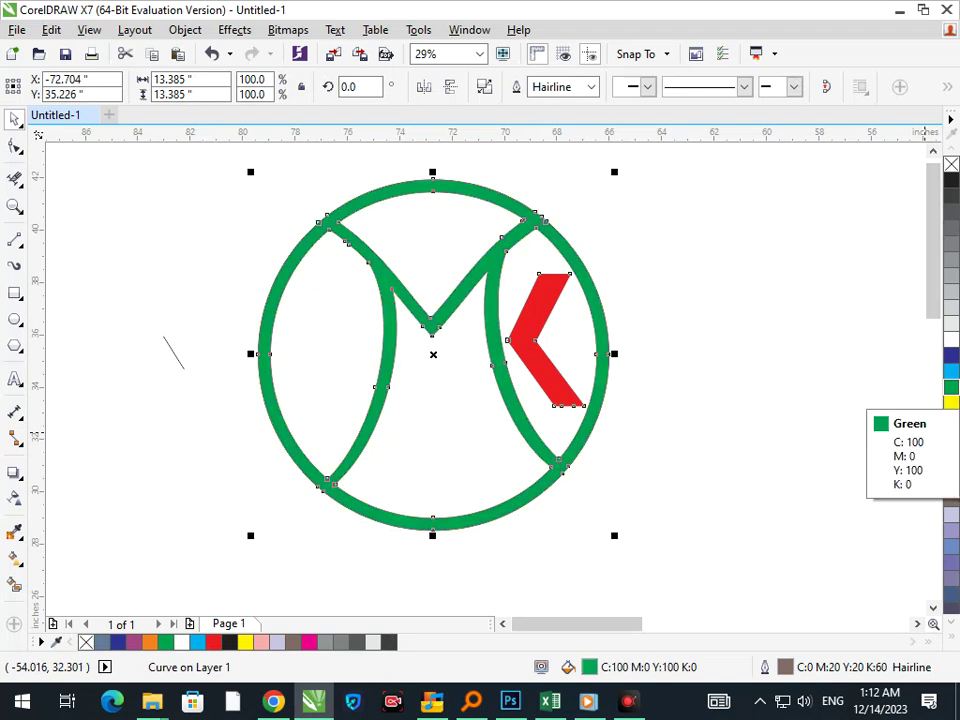
- Fill the red chevron inside the ring with blue (C:100 M:100 Y:0 K:0)
left_click(742, 376)
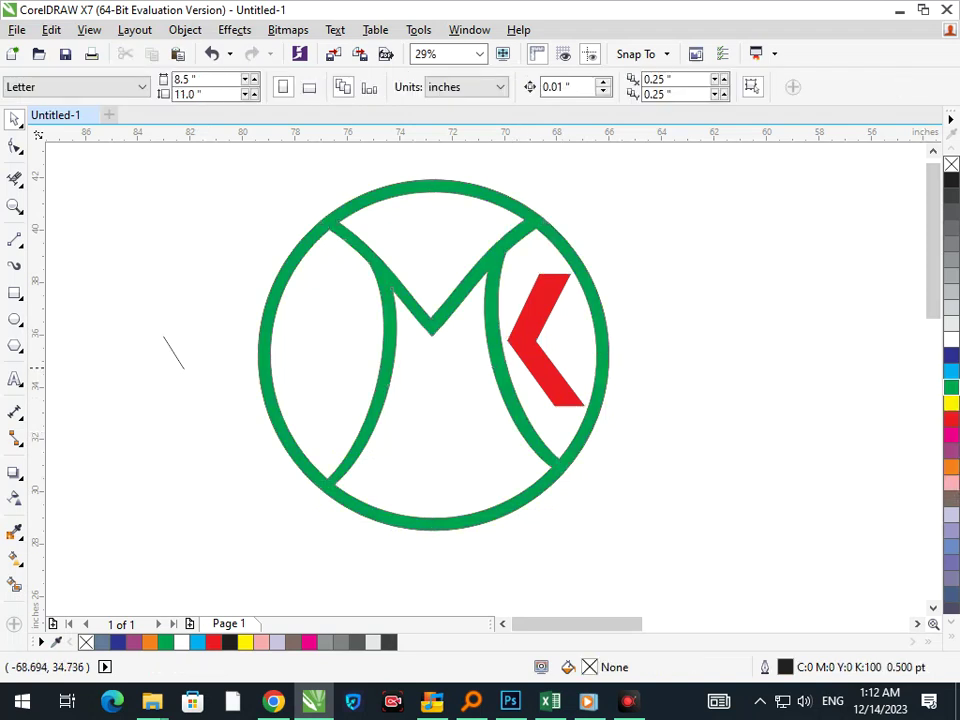
left_click(539, 367)
left_click(951, 355)
key("Escape")
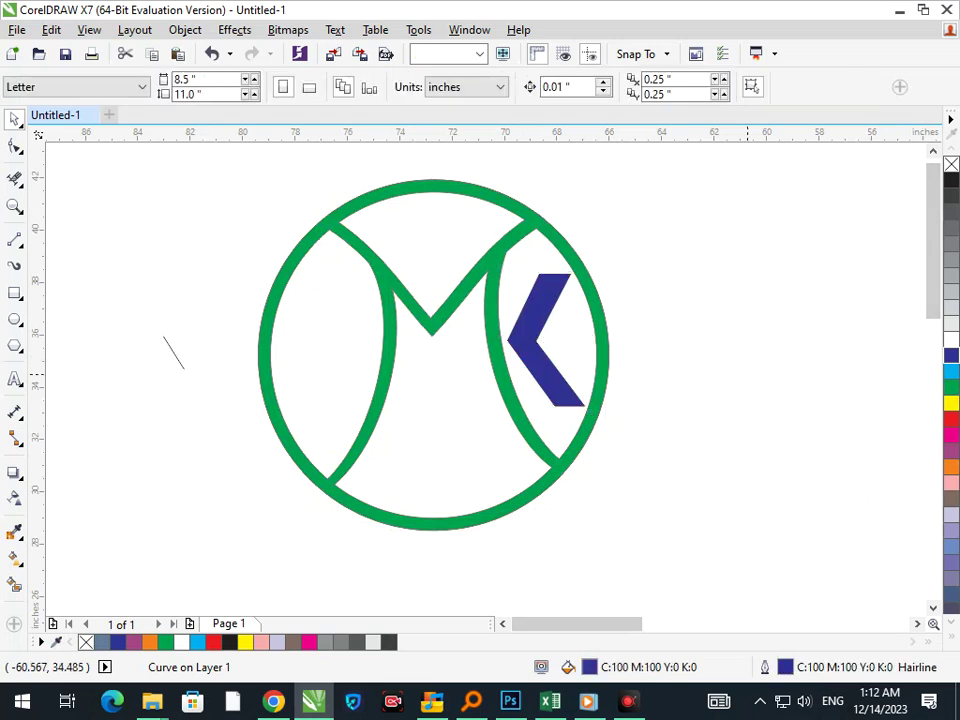
- Group all the pieces of the logo, including the green ring, the M and the blue chevron
left_click_drag(323, 181, 665, 562)
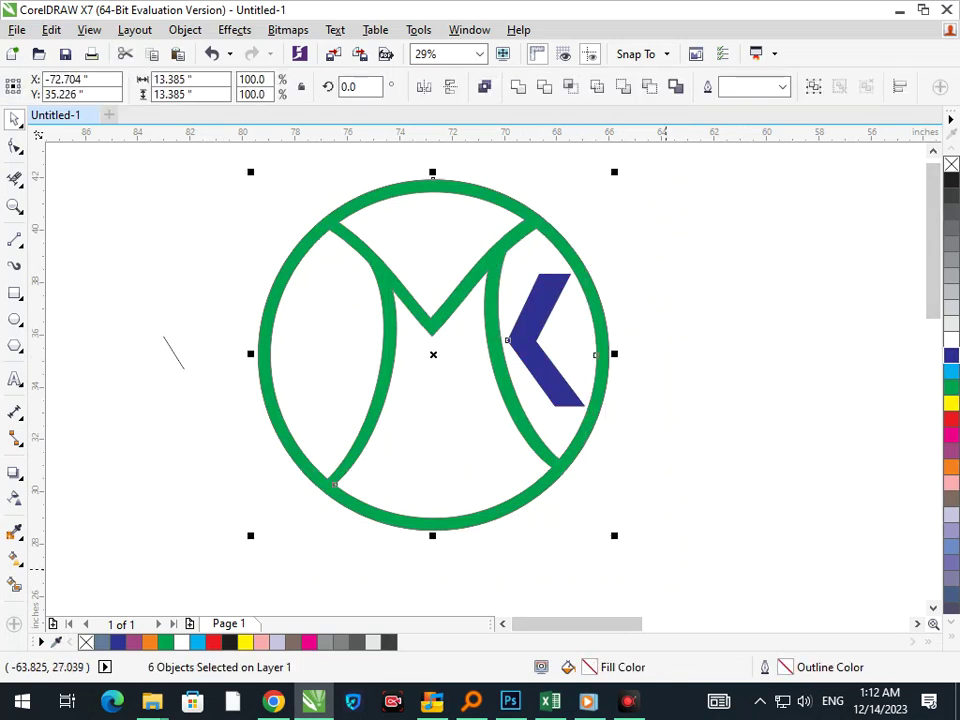
key("ctrl+g")
key("Escape")
- Scale the grouped logo up proportionally to about 59.523 by 59.523 inches
key("F4")
left_click_drag(146, 225, 304, 400)
left_click(302, 429)
left_click_drag(220, 321, 291, 417)
left_click_drag(257, 376, 264, 397)
left_click(477, 459)
left_click_drag(124, 223, 385, 511)
left_click(474, 590)
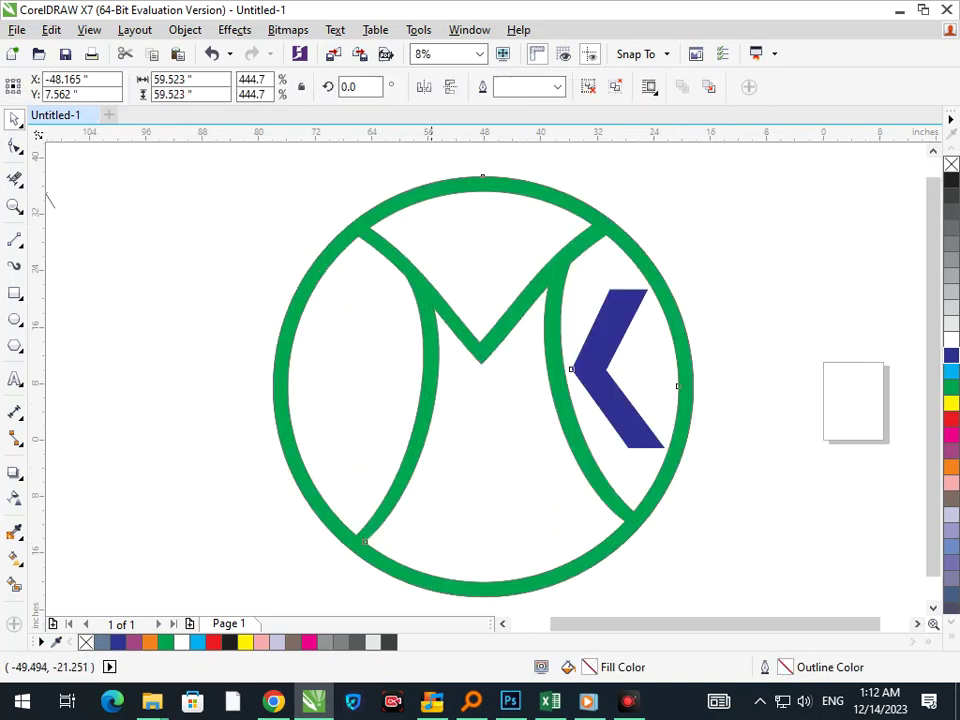
- Move the enlarged logo well away from the page, centring it at about X -130.257, Y 30.022 inches
left_click_drag(474, 590, 345, 567)
key("F3")
key("F3")
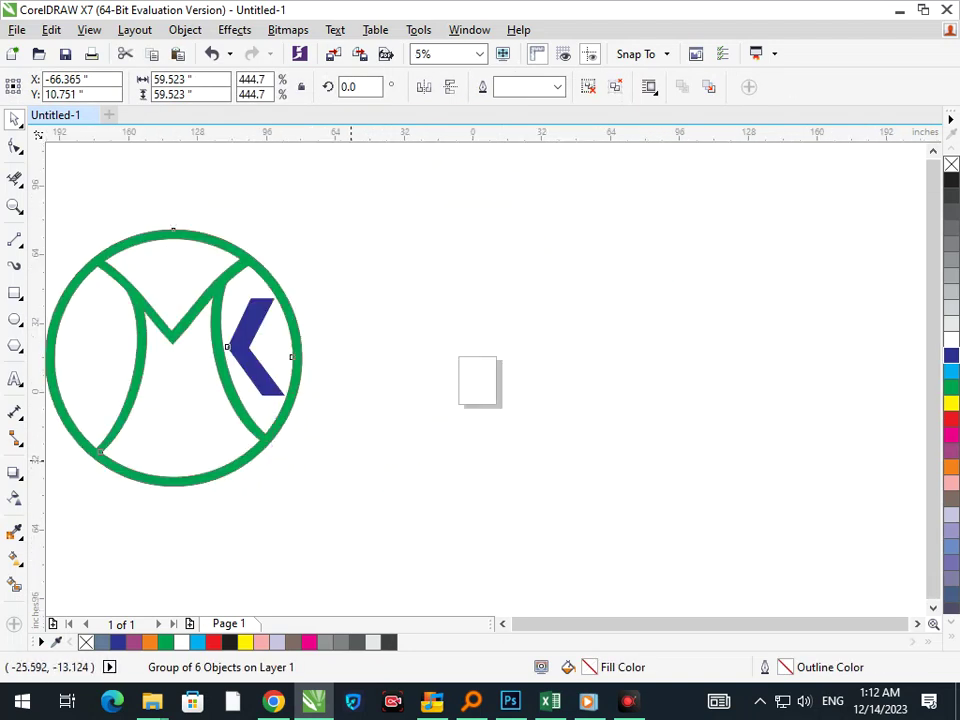
left_click_drag(336, 423, 191, 375)
left_click(108, 256)
left_click_drag(107, 243, 293, 409)
left_click_drag(506, 522, 528, 541)
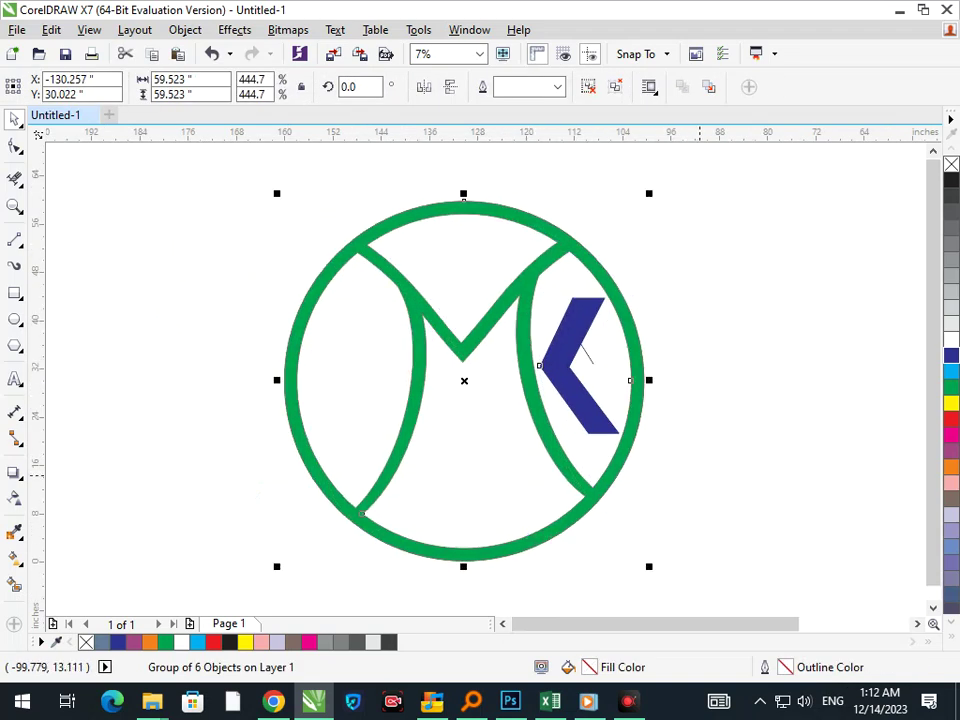
- Delete the stray diagonal line overlapping the chevron area and reposition the logo at about X -135.452, Y 31.037 inches
left_click(595, 373)
left_click(592, 360)
left_click_drag(707, 368, 733, 368)
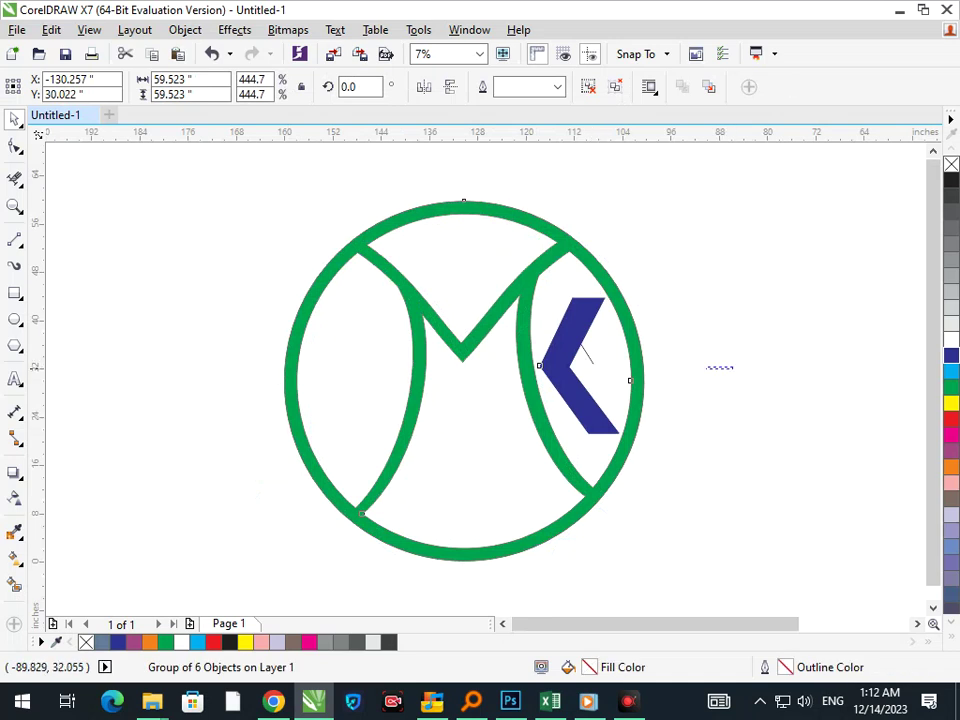
left_click_drag(560, 366, 357, 359)
left_click(586, 353)
key("Delete")
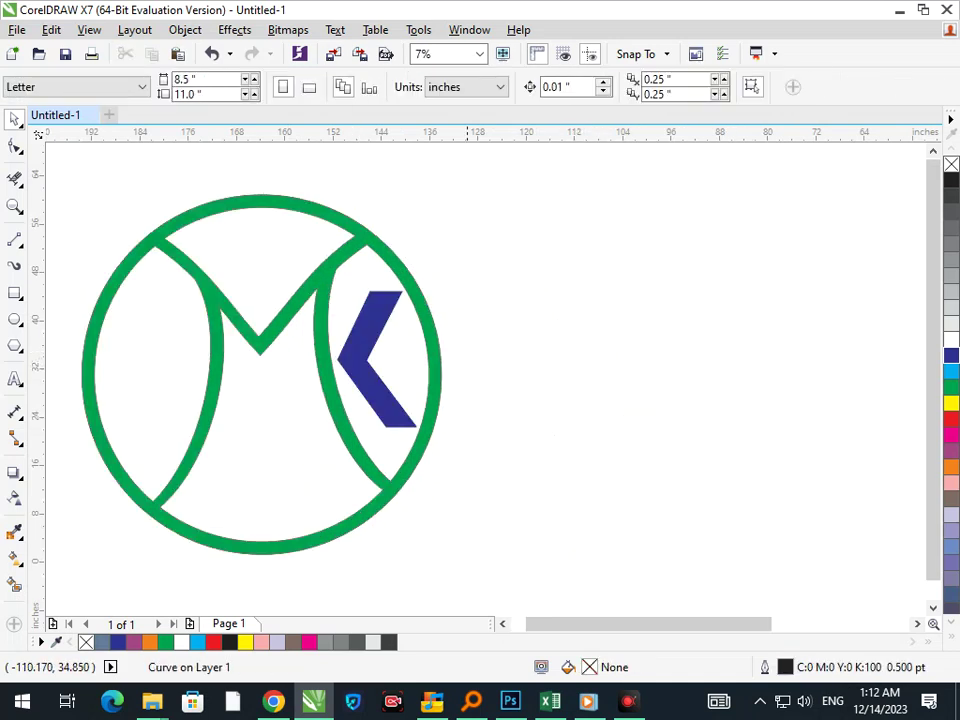
left_click_drag(428, 374, 599, 374)
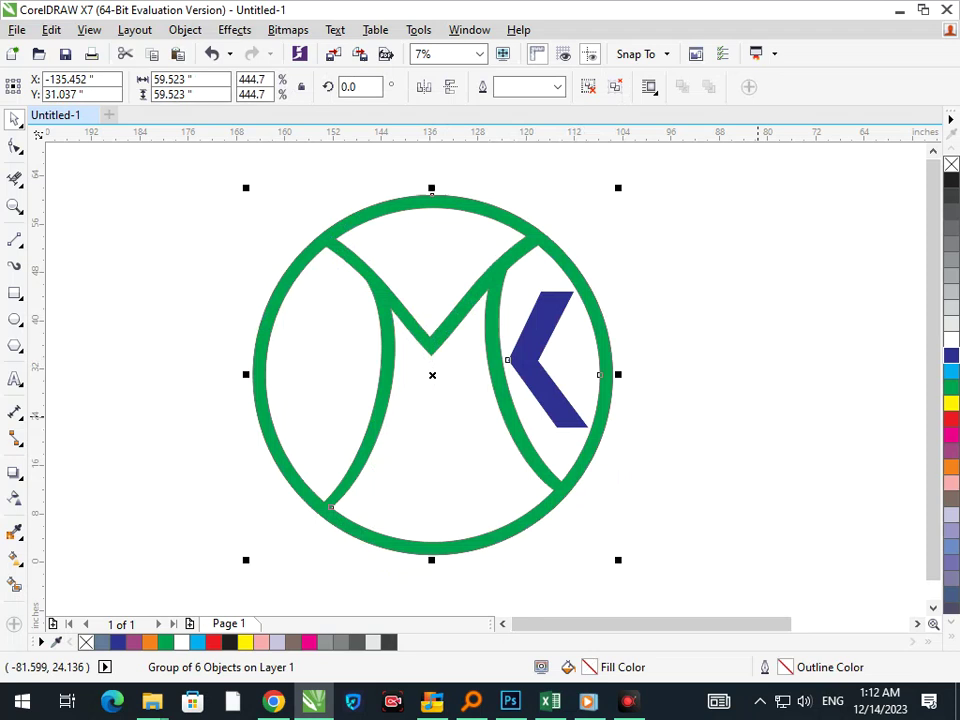
left_click(770, 466)
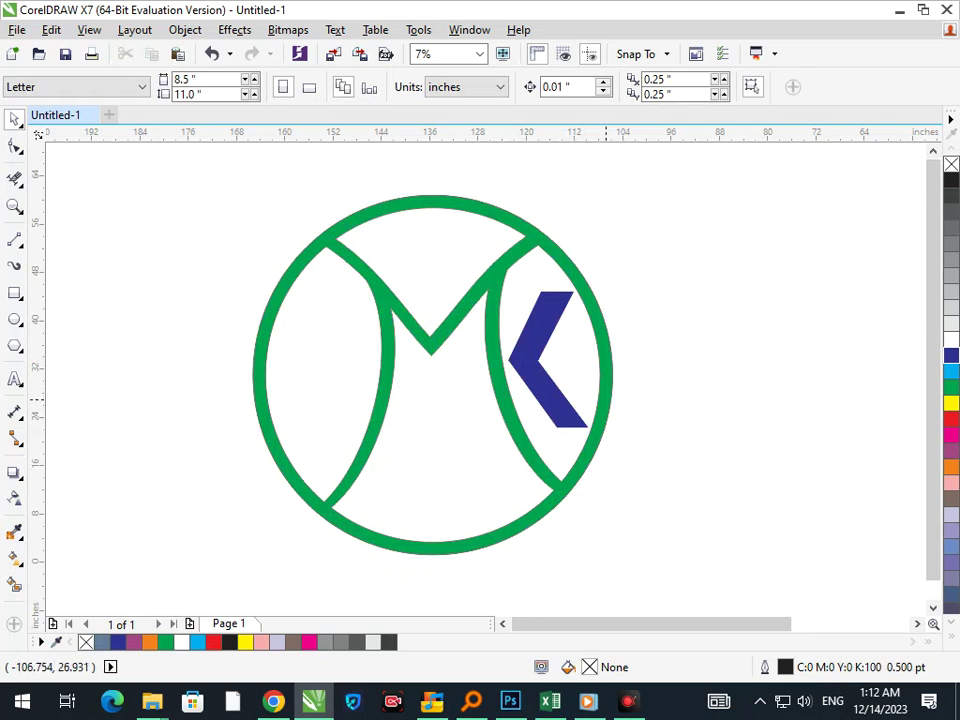
- Try filling the entire grouped logo with Red (C:0 M:100 Y:100 K:0), and undo the fill
left_click(606, 398)
left_click(951, 419)
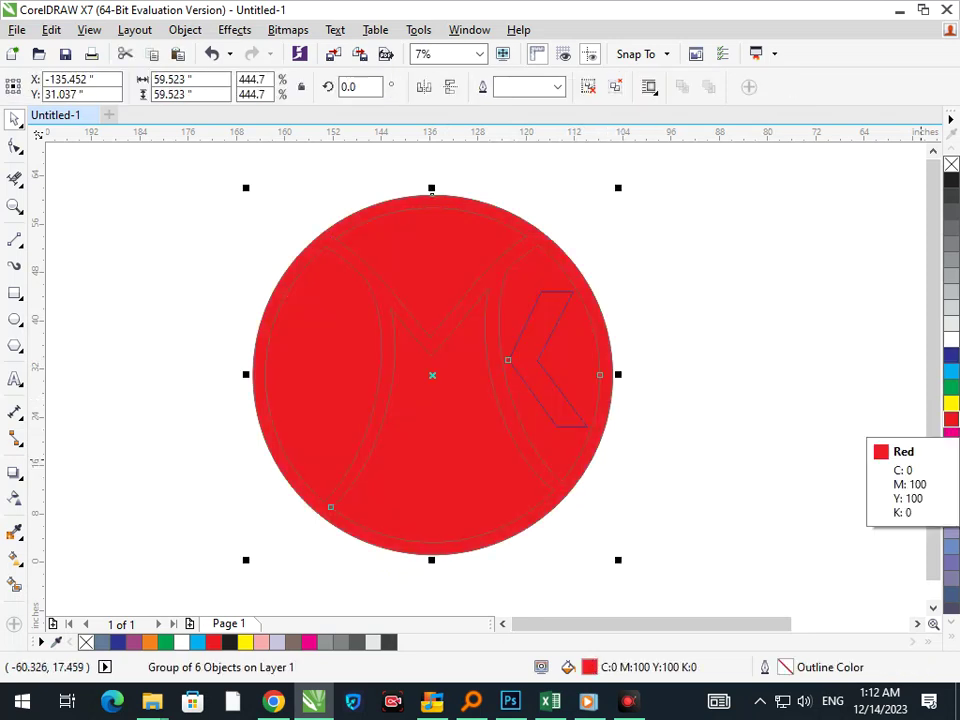
key("ctrl+z")
key("Escape")
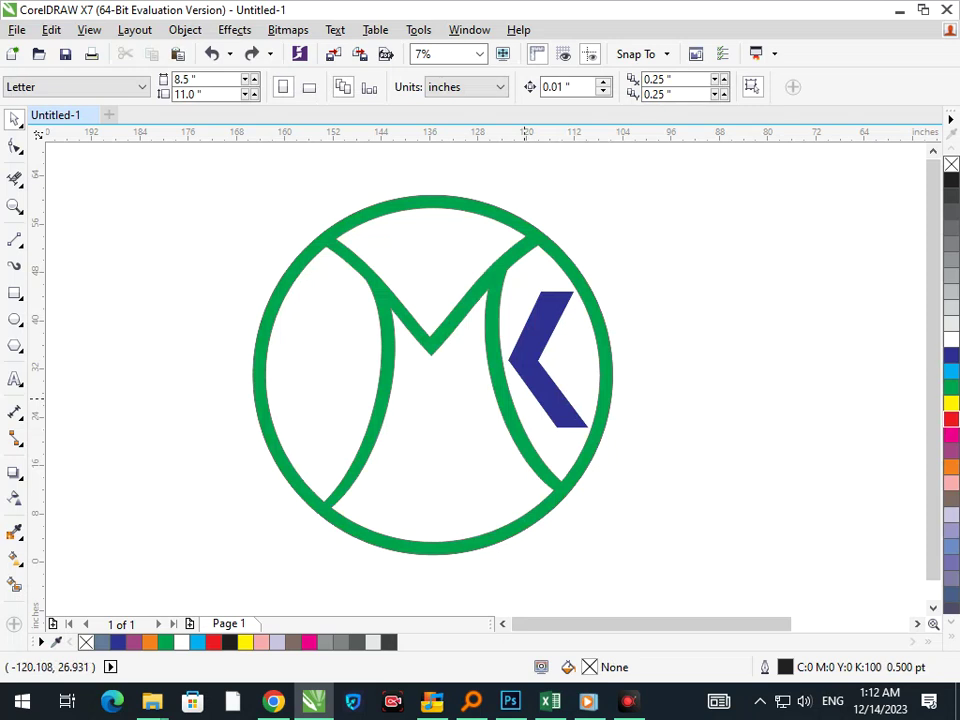
- Move the grouped logo slightly down and to the left, then try a Red fill and undo that fill
left_click_drag(505, 397, 478, 407)
key("z")
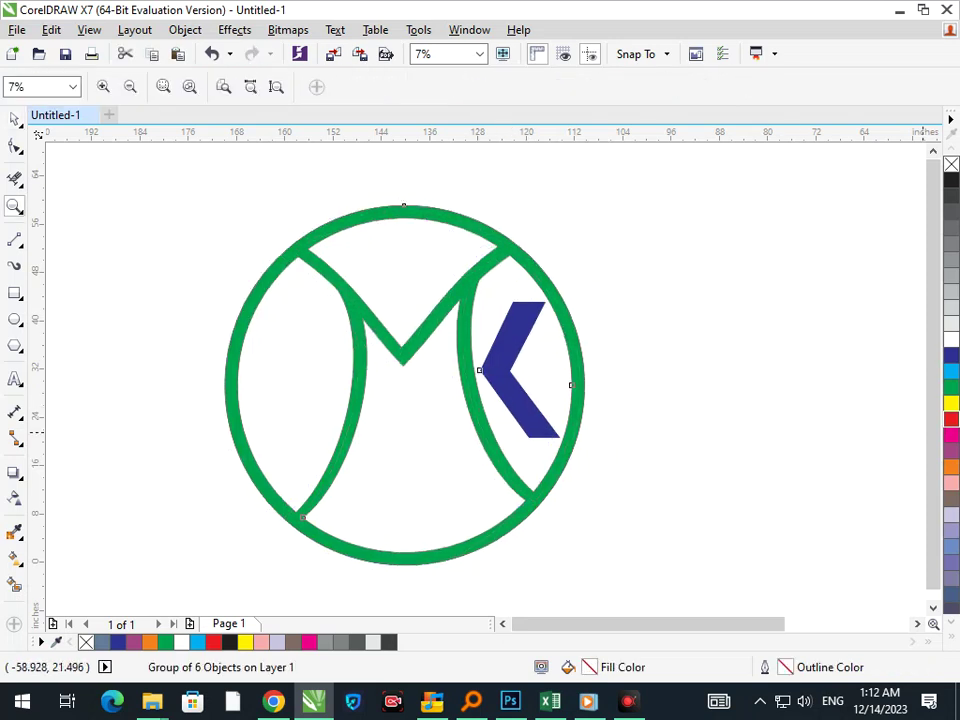
left_click(951, 419)
key("ctrl+z")
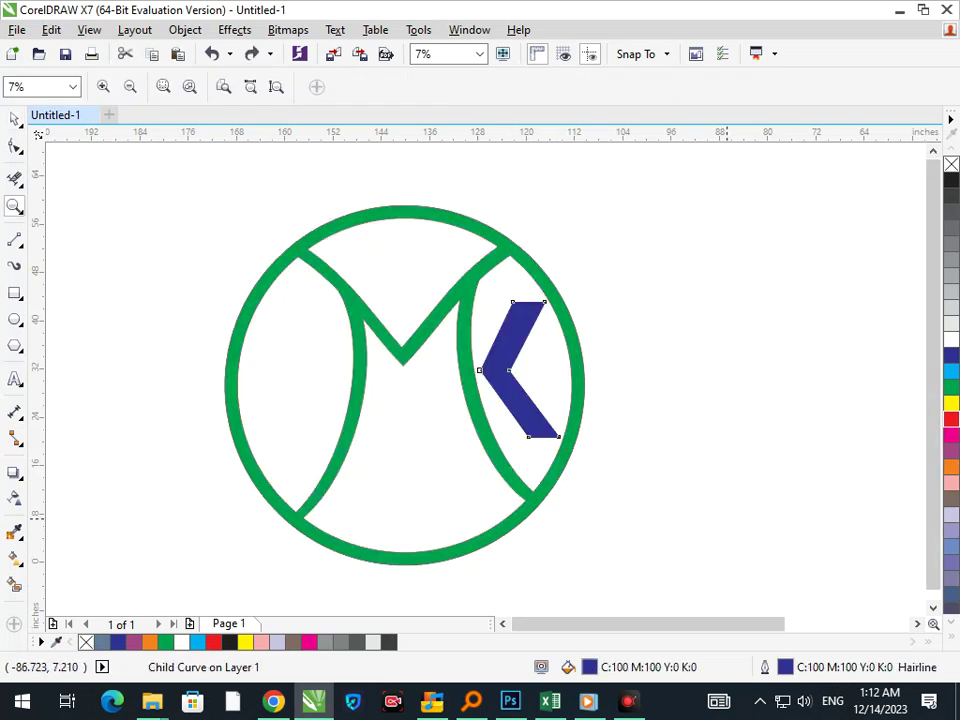
left_click(728, 518)
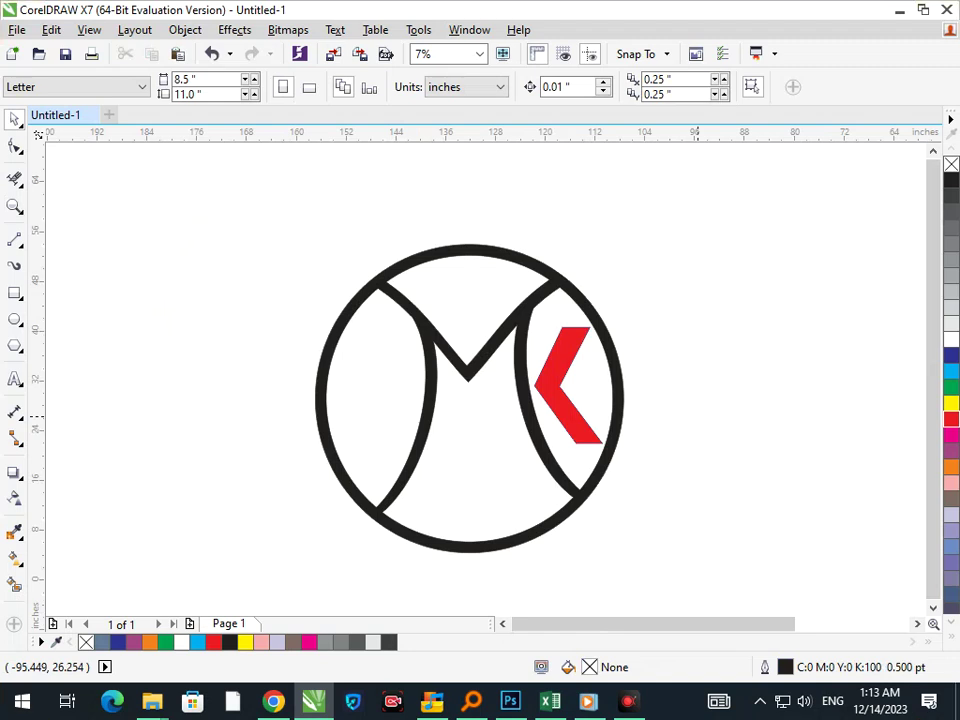
- Move the whole black logo with its red chevron slightly upward
left_click_drag(253, 236, 649, 591)
left_click_drag(528, 521, 525, 515)
left_click(708, 510)
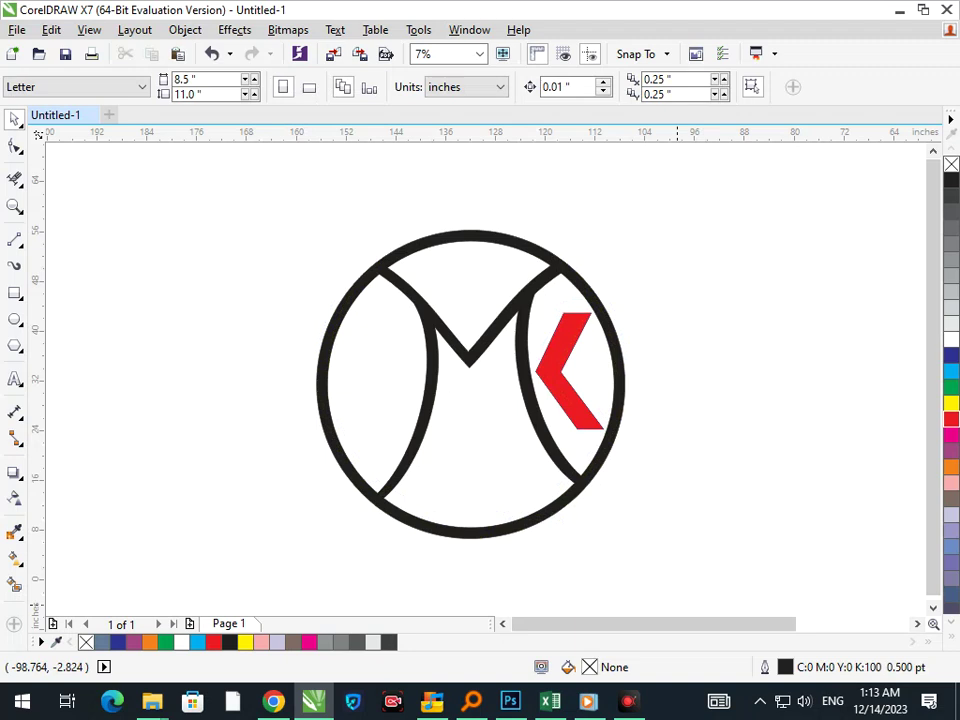